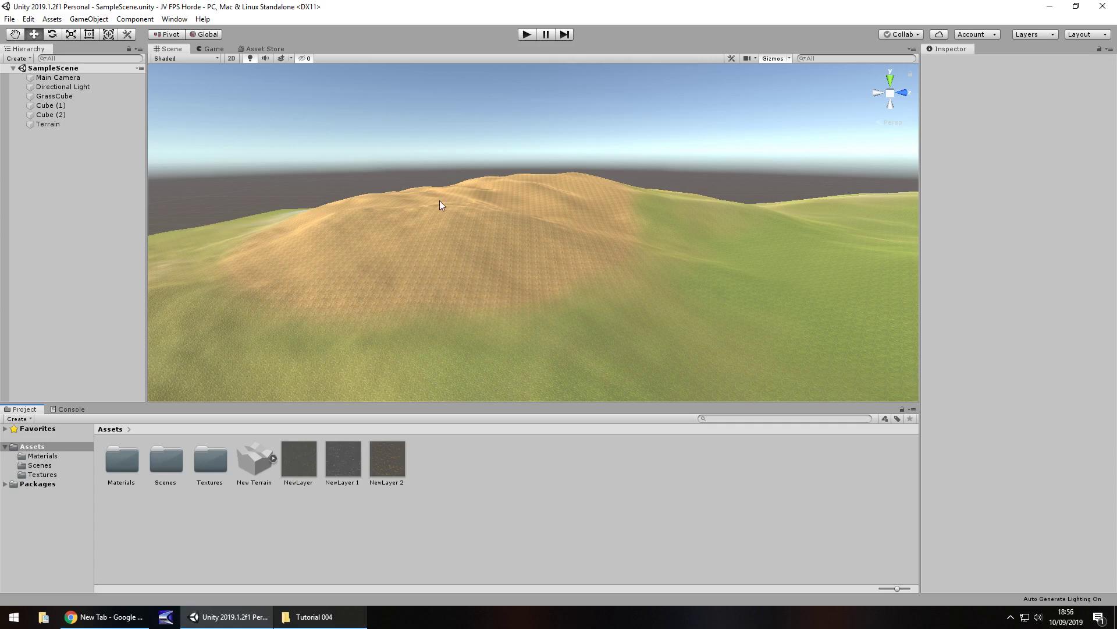
- Orbit around the terrain, selecting it, to look over the sandy and green hills
right_click_drag(440, 204, 520, 239)
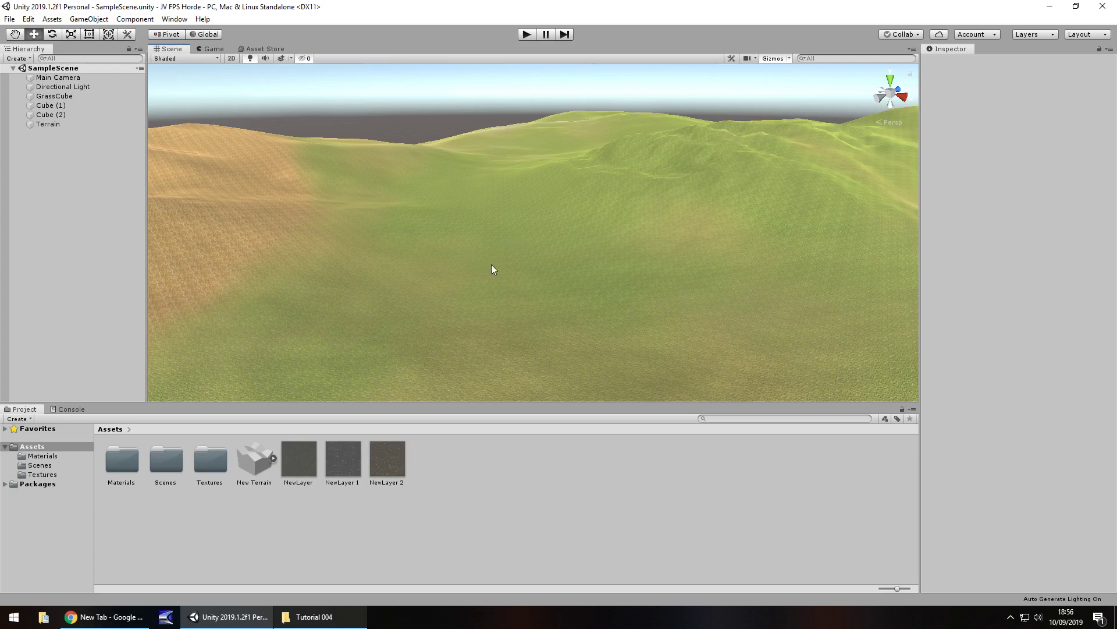
right_click_drag(492, 265, 456, 274)
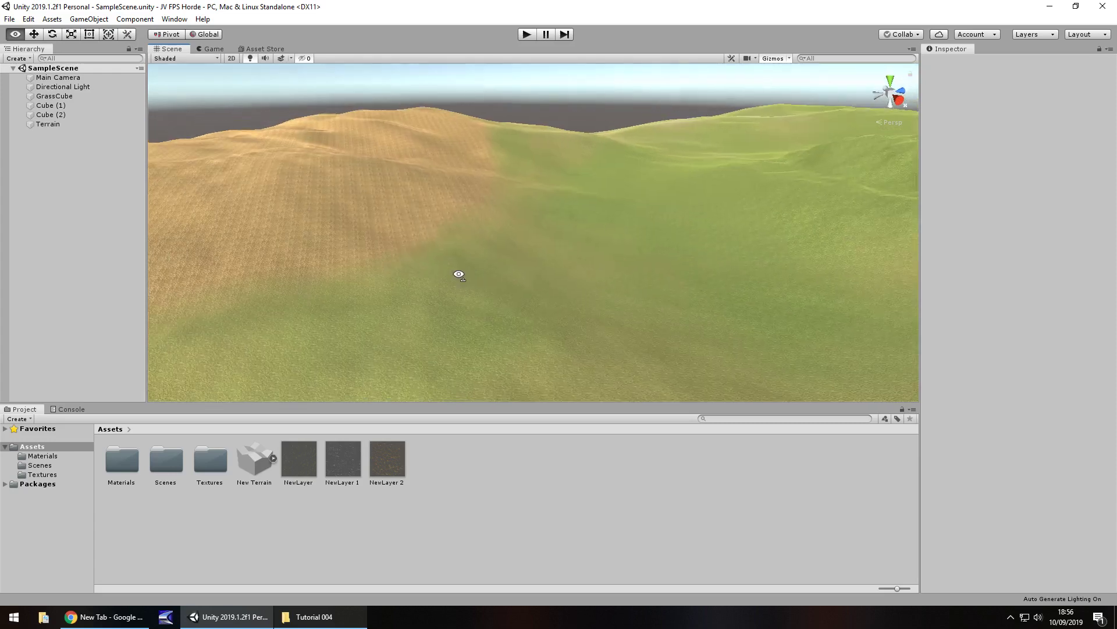
left_click(542, 268)
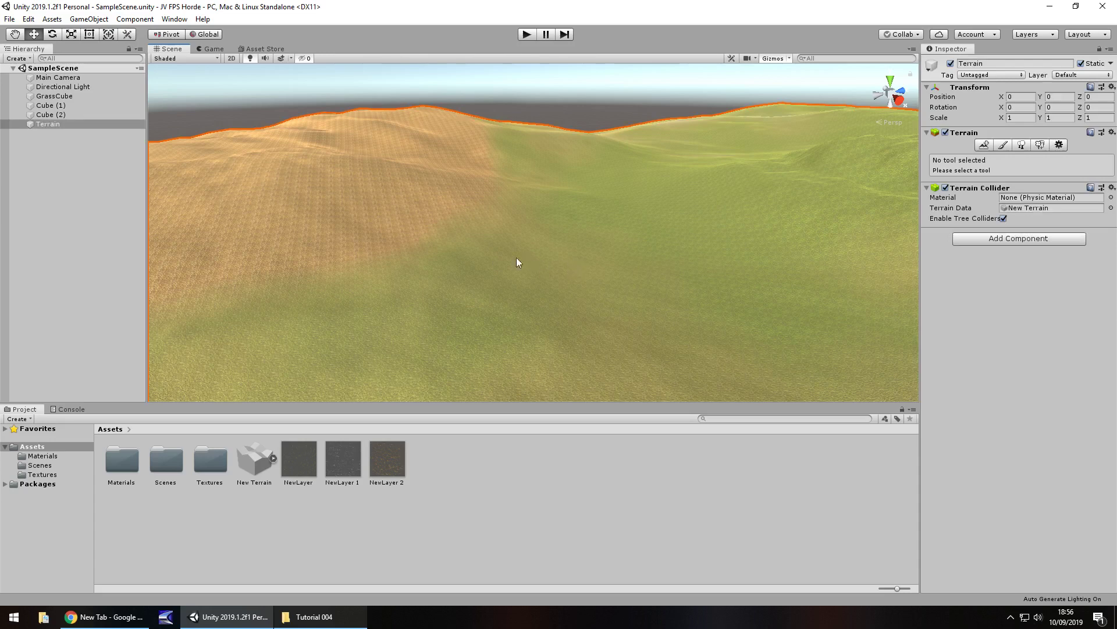
right_click_drag(517, 262, 584, 244)
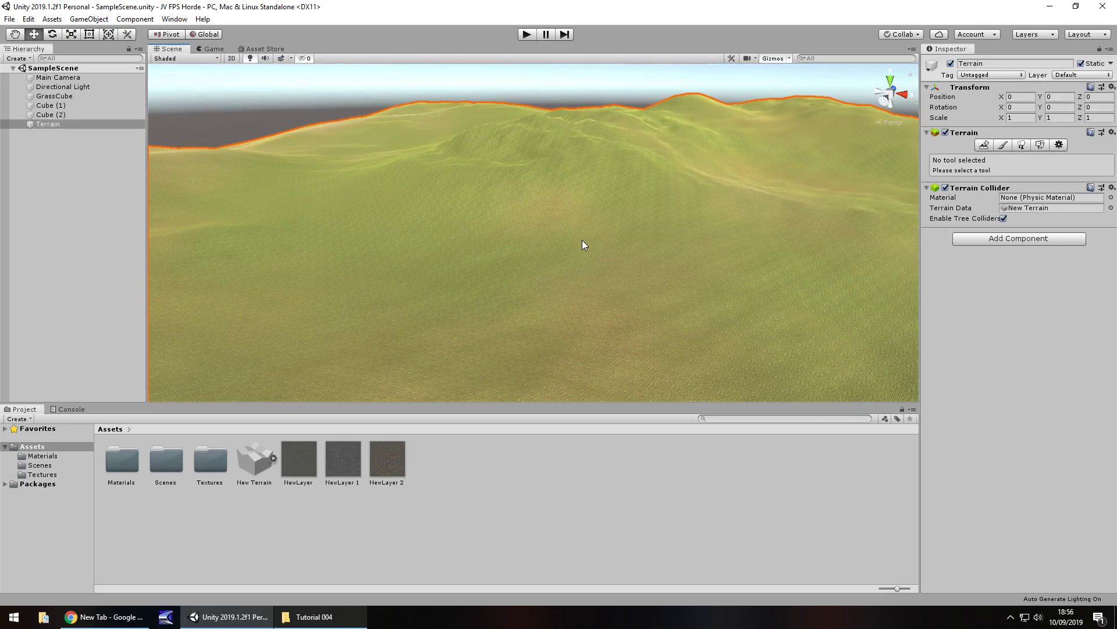
right_click_drag(434, 201, 326, 191)
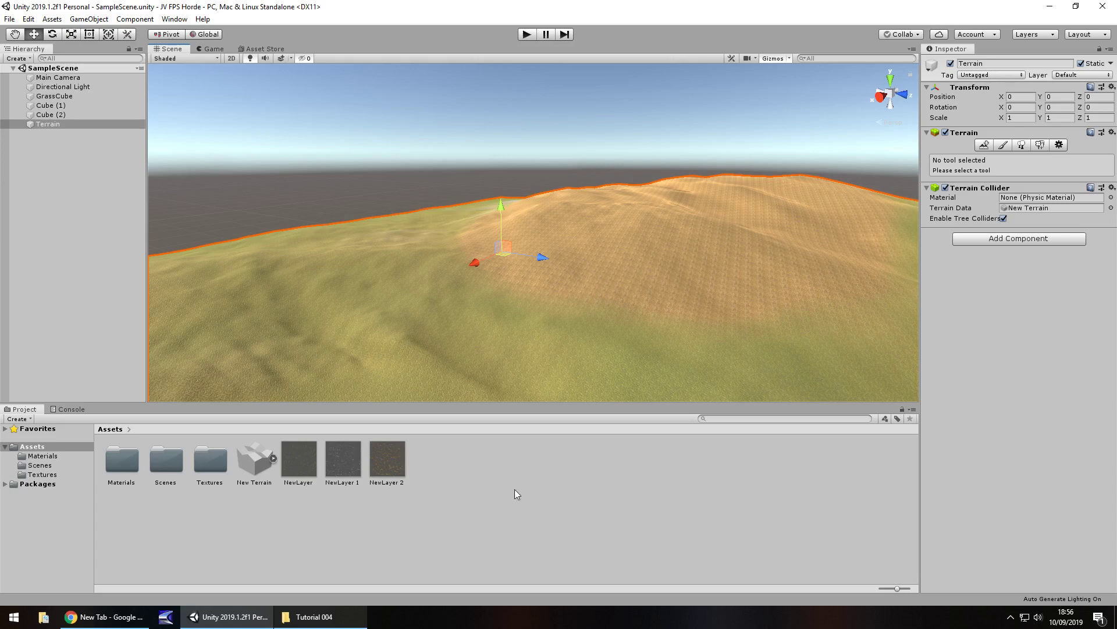
- Create a folder named TerrainAssets in Assets and open it
right_click(437, 466)
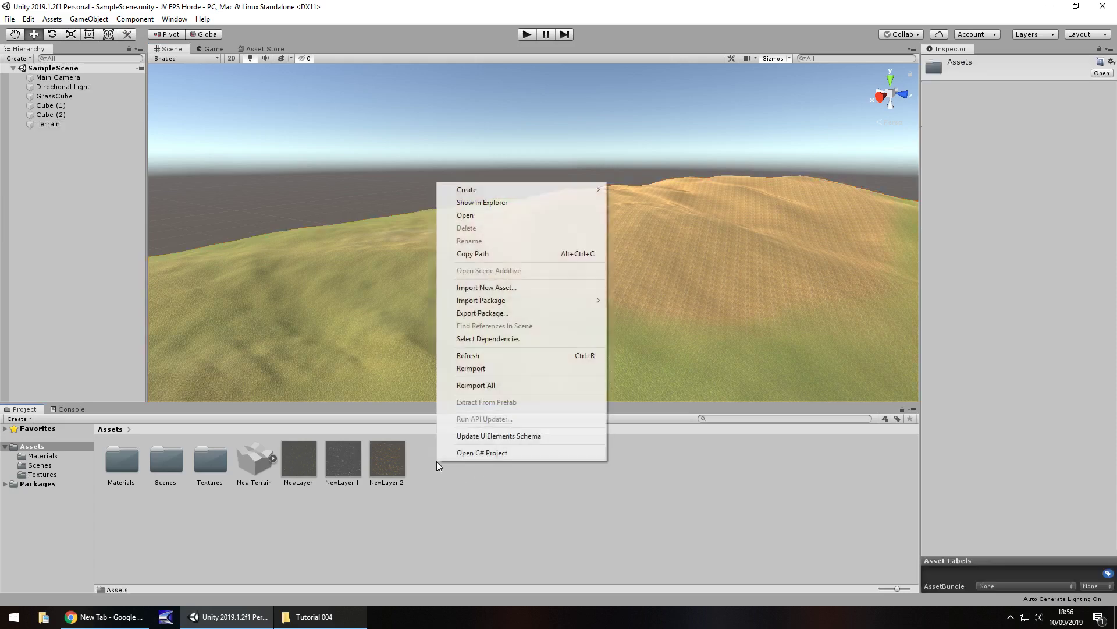
mouse_move(479, 195)
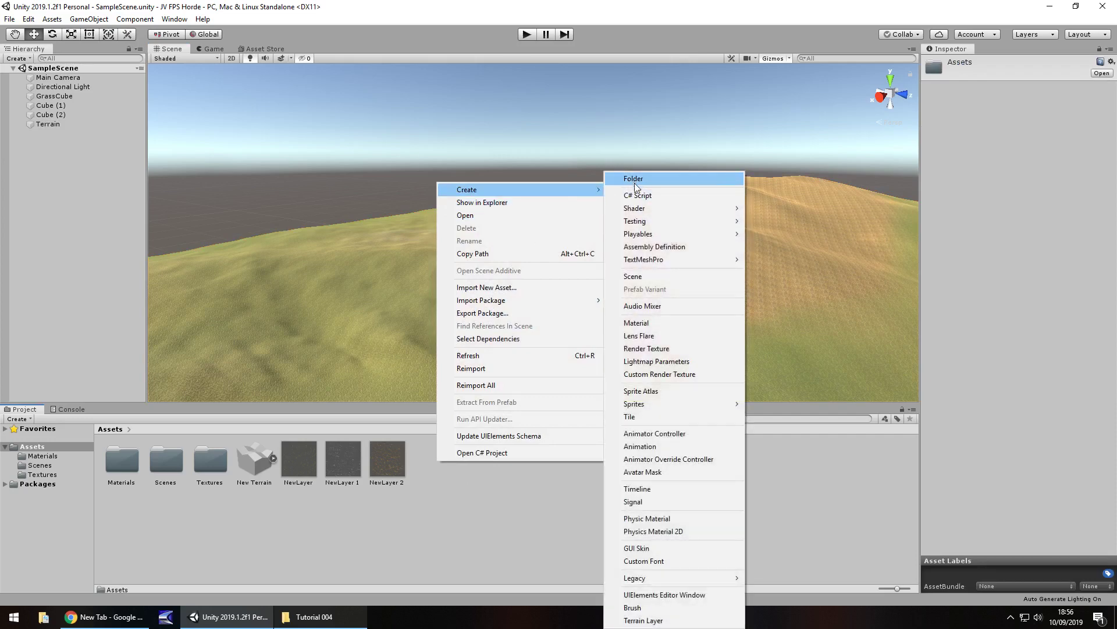
left_click(634, 180)
type("T")
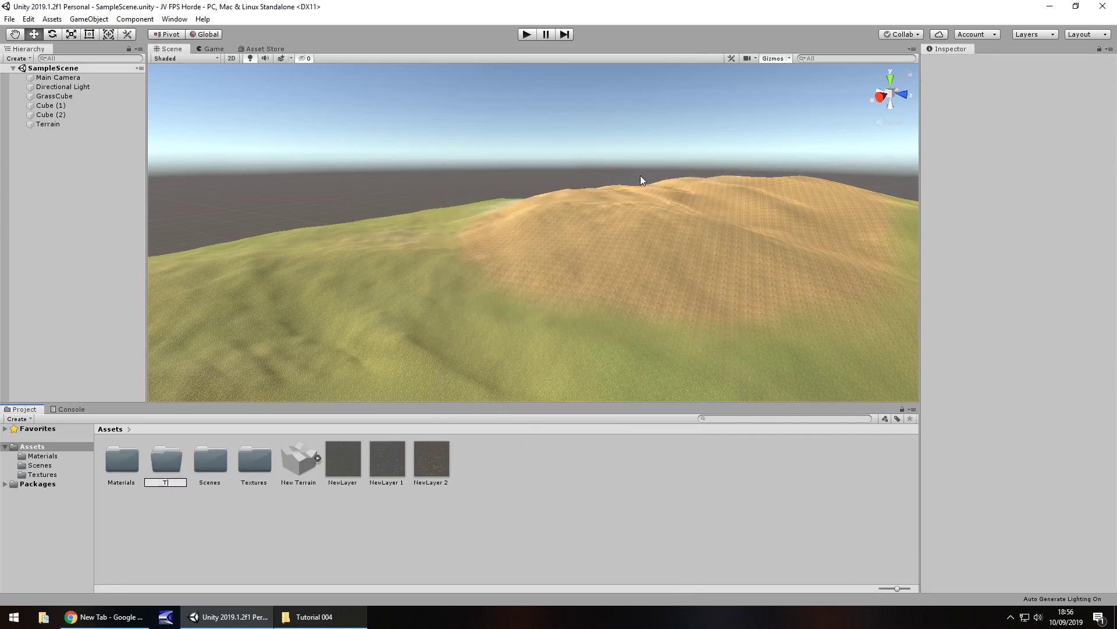
type("errainAssets")
key("Return")
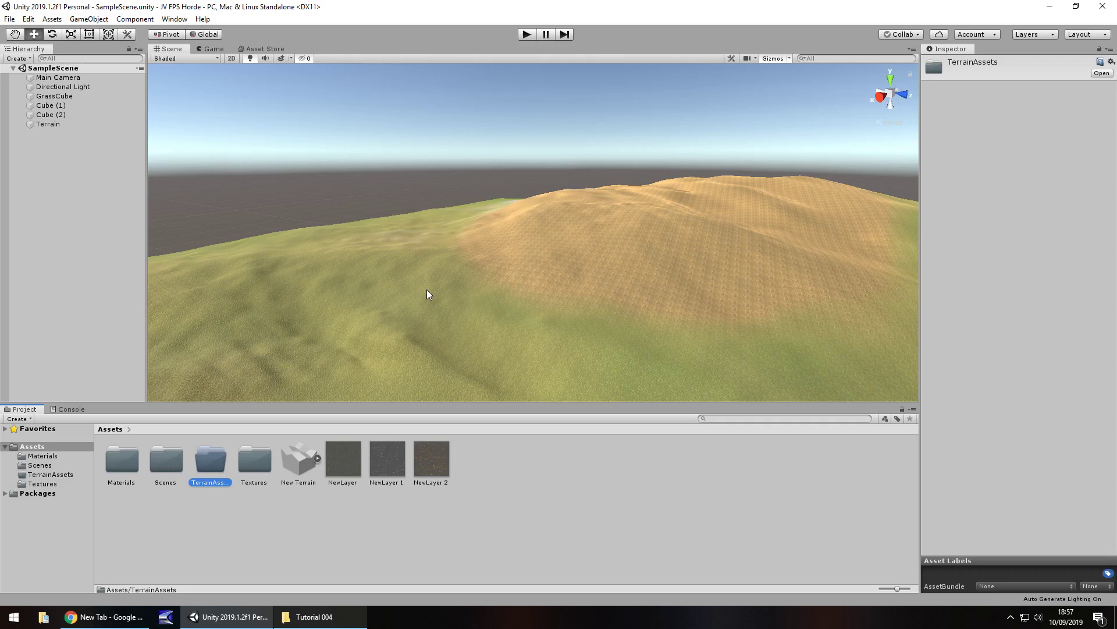
double_click(214, 463)
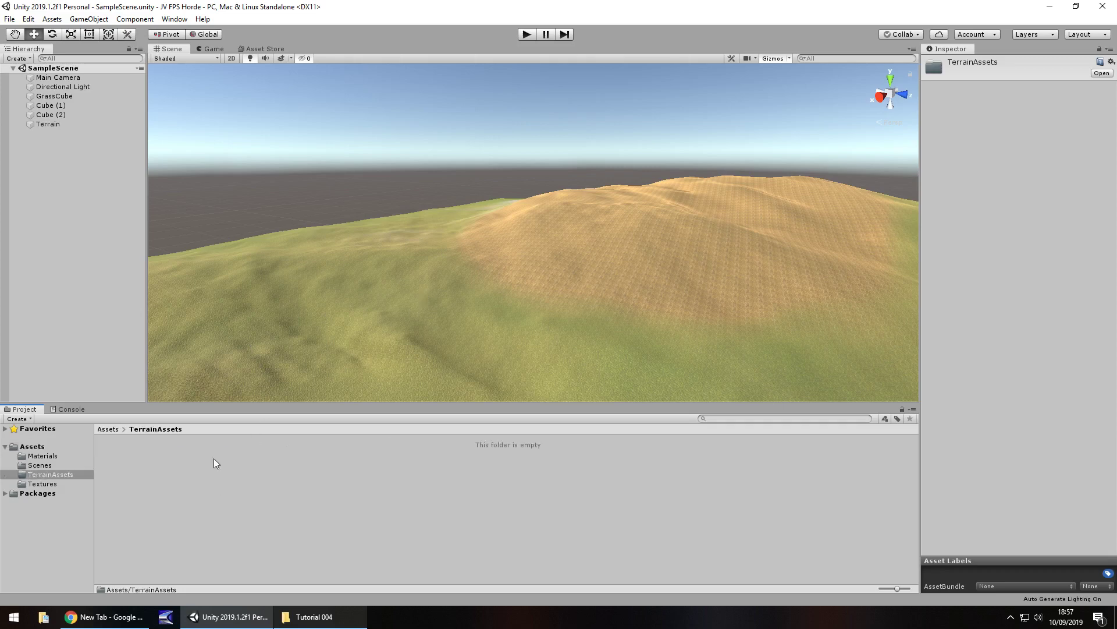
- Import Tree01, GrassFlow001 and Shrub001 from the Tutorial 004 folder into TerrainAssets
left_click(334, 620)
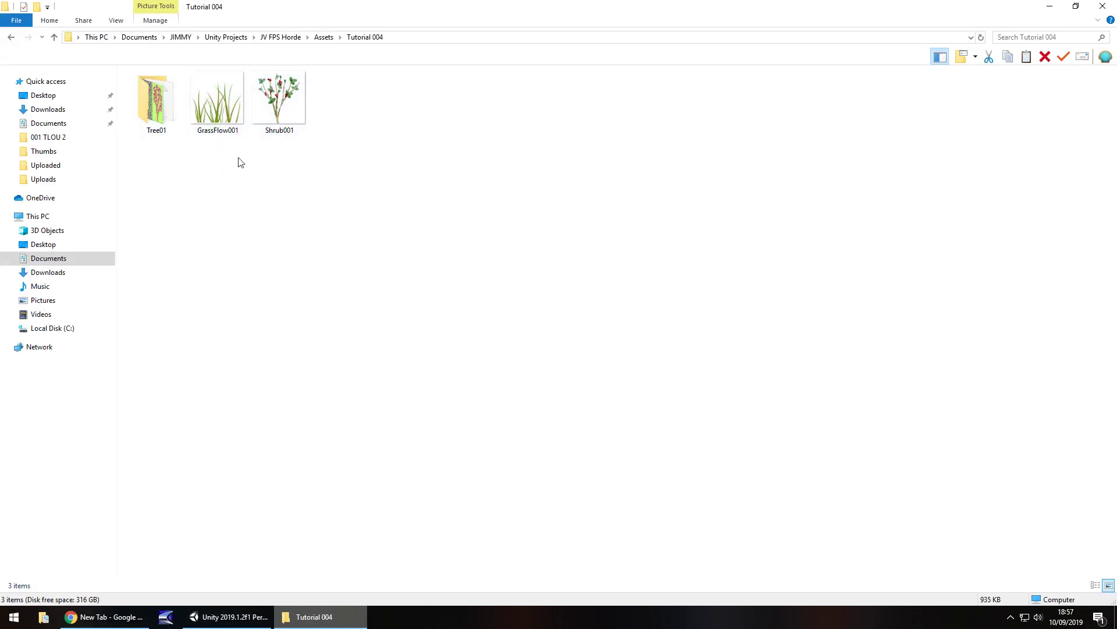
mouse_move(286, 116)
left_click_drag(349, 200, 154, 102)
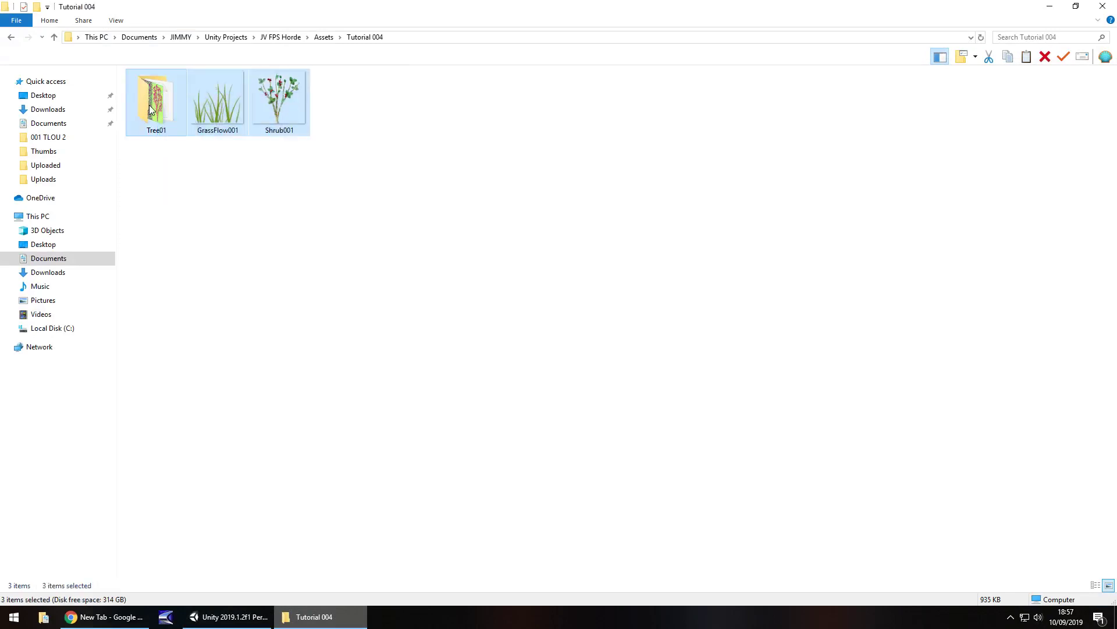
mouse_move(154, 101)
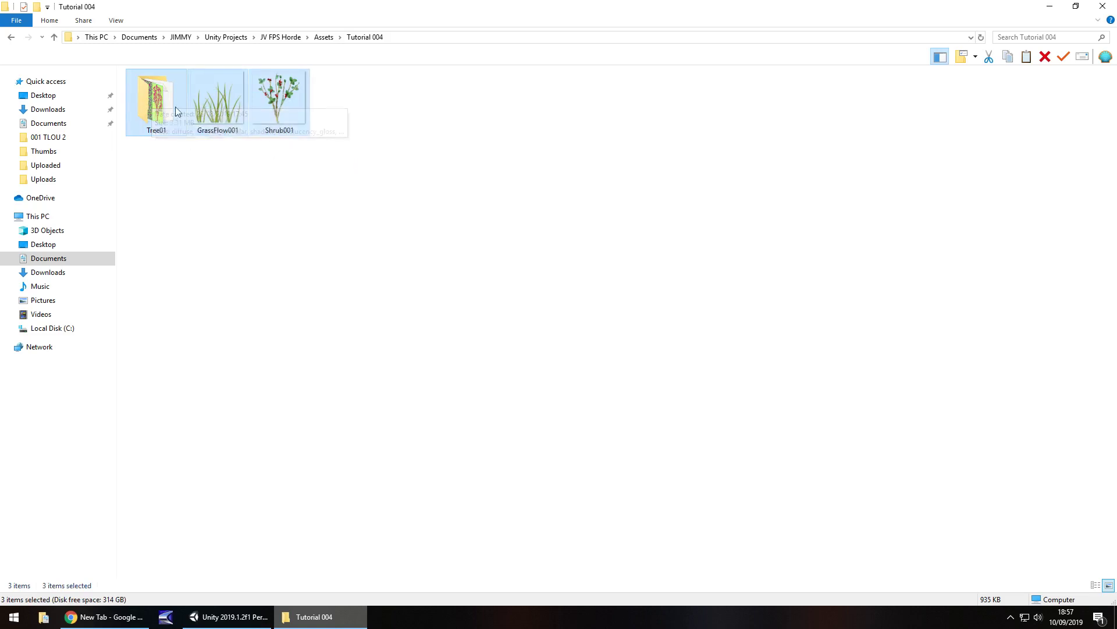
left_click_drag(154, 100, 144, 473)
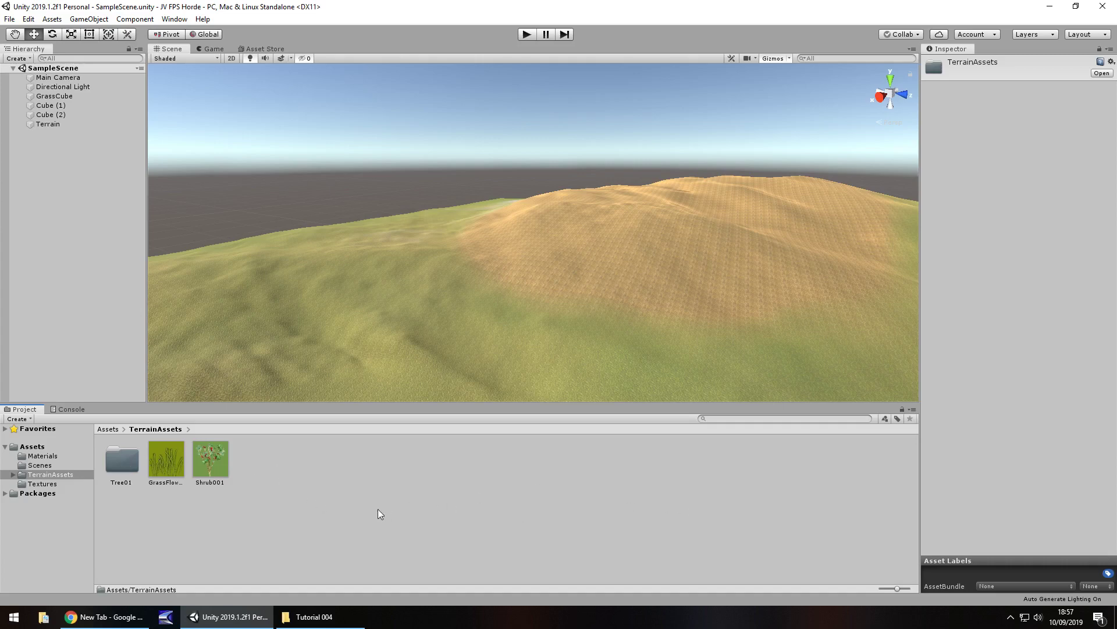
- Select the terrain and switch it to Paint Terrain, showing the grass, rock and sand layers
right_click_drag(407, 265, 40, 232)
scroll(494, 241, "down", 10)
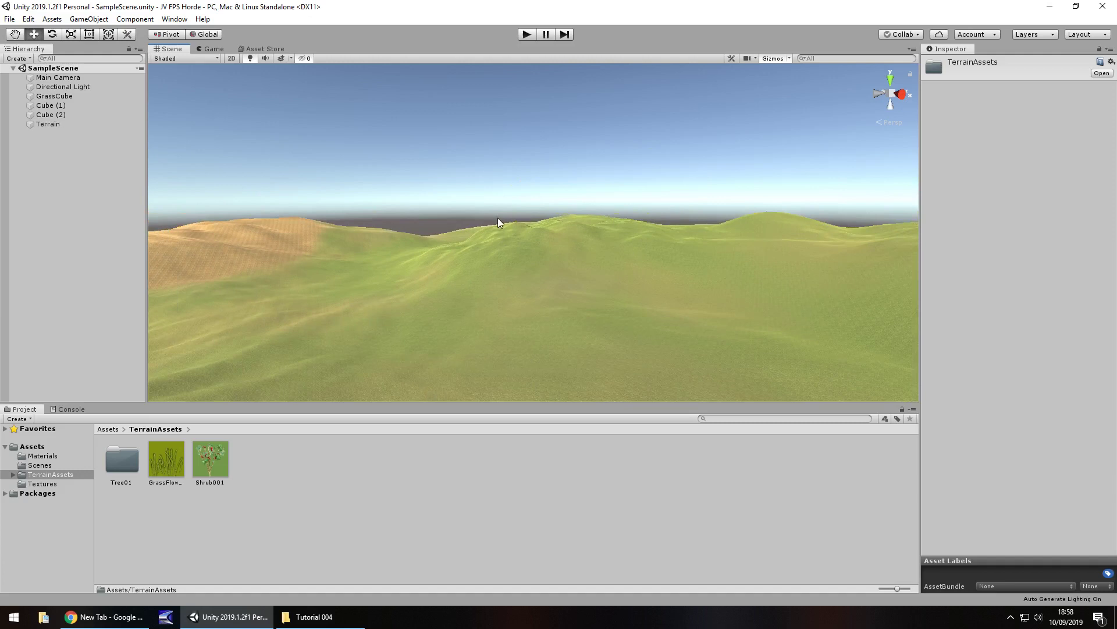
right_click_drag(550, 272, 606, 272)
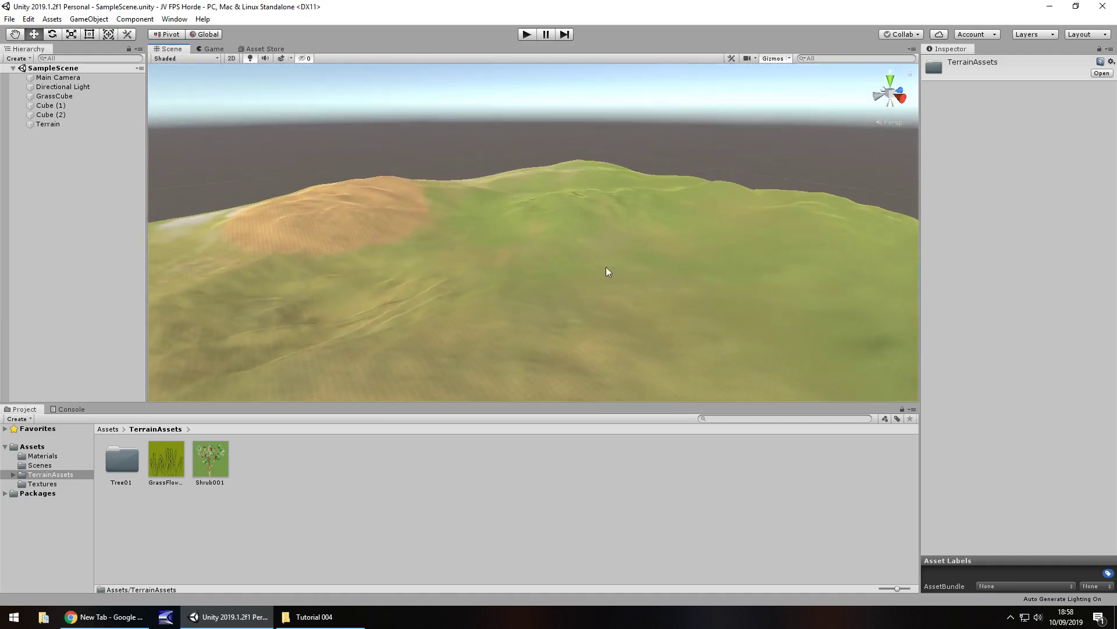
left_click(566, 276)
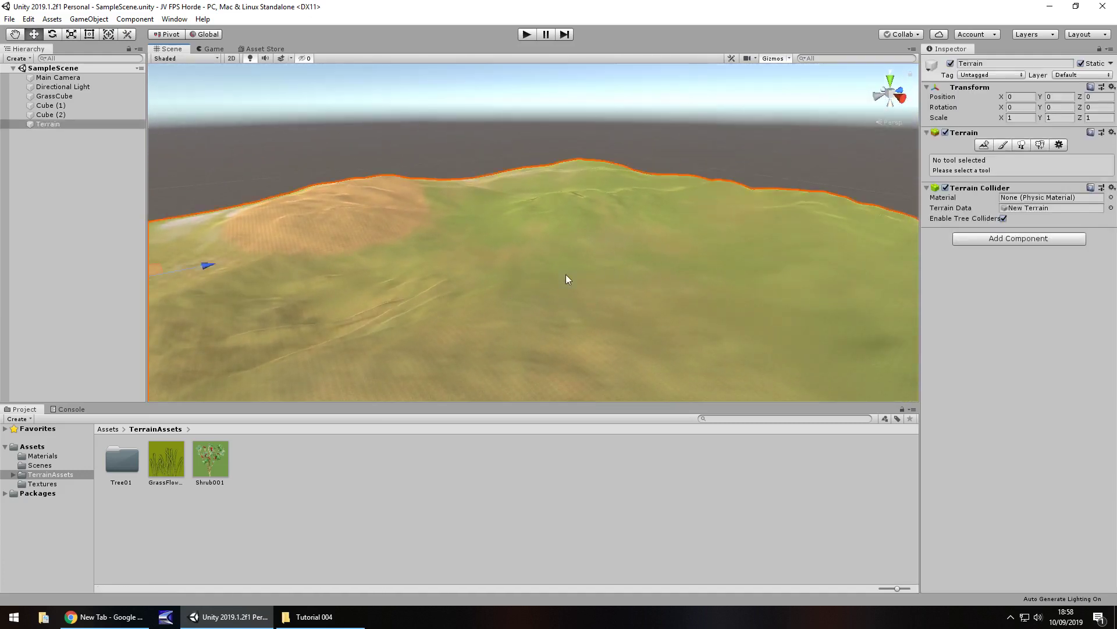
left_click(986, 148)
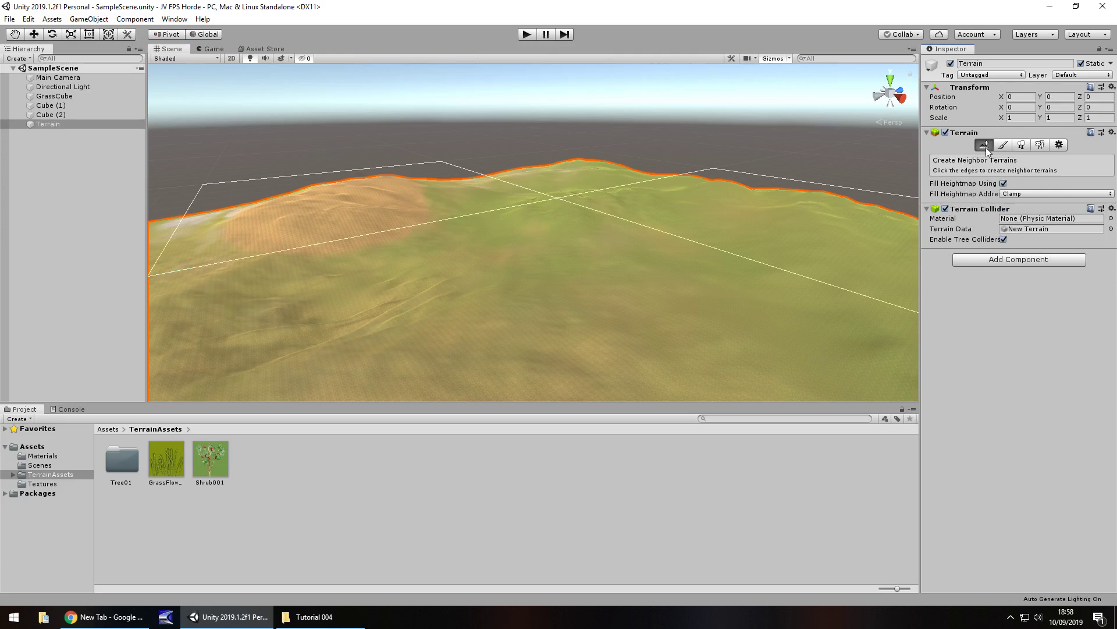
left_click(1009, 146)
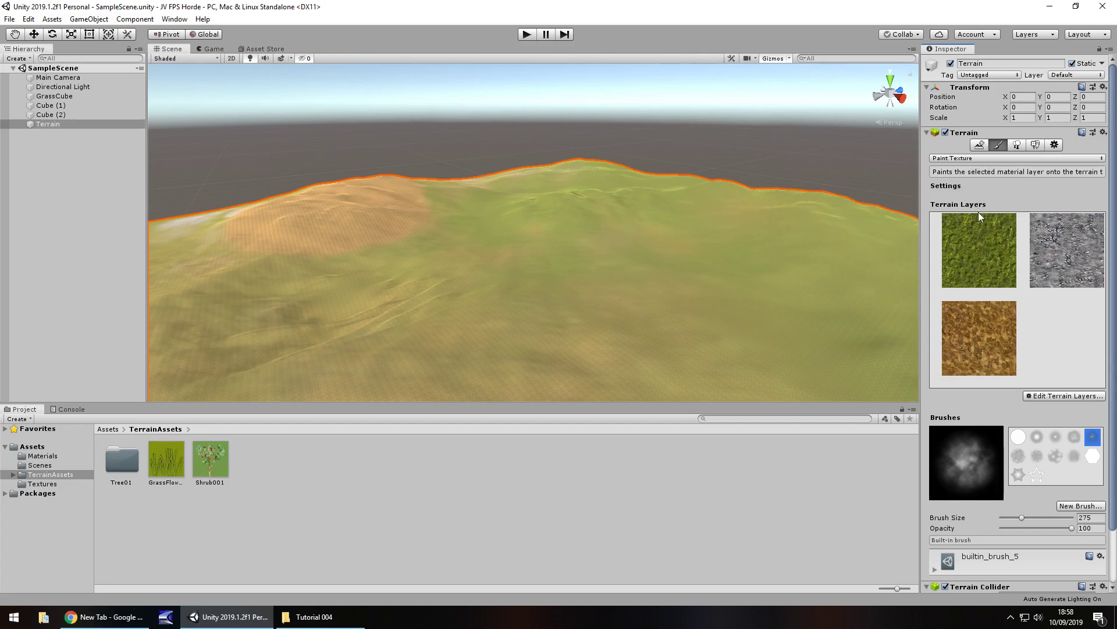
- Switch to Smooth Height and smooth the sandy left hill and the terrain's centre
left_click(961, 158)
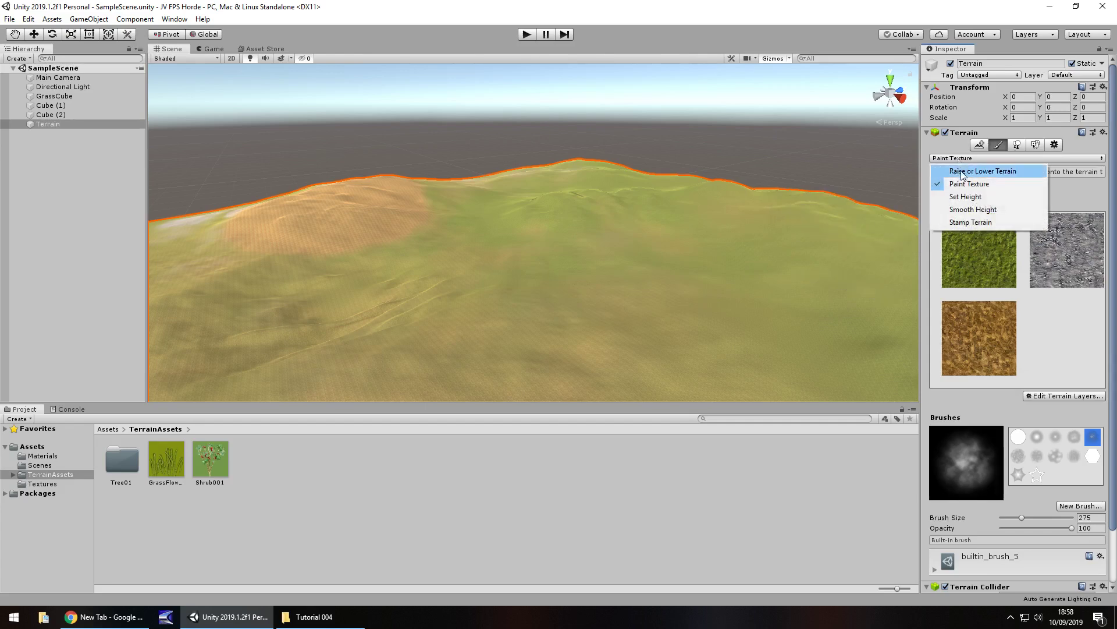
left_click(973, 210)
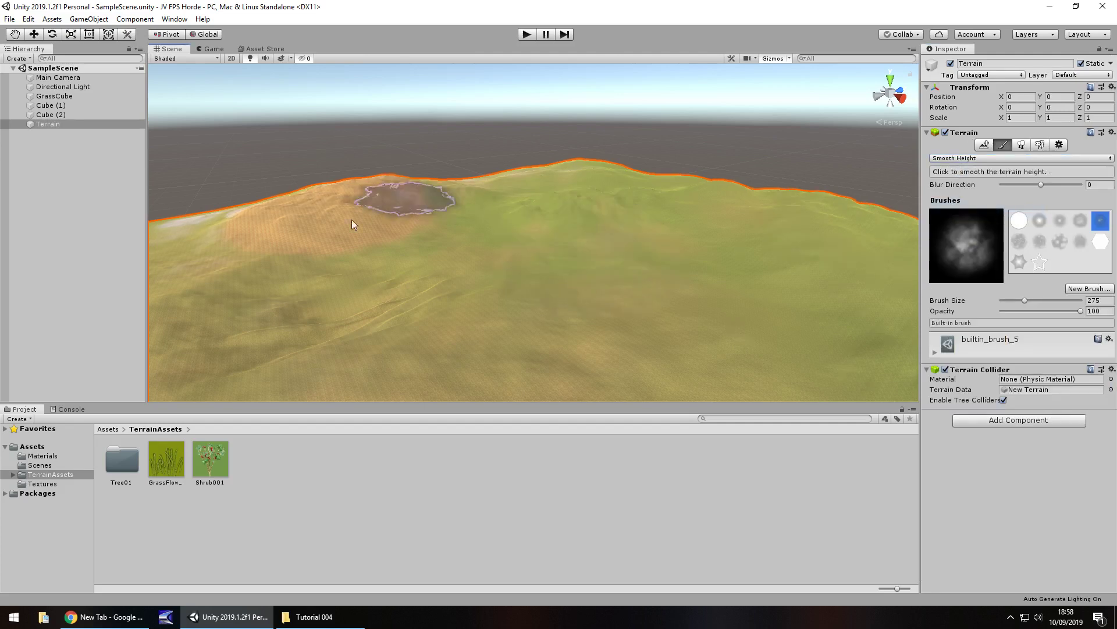
mouse_move(351, 218)
left_mouse_down()
mouse_move(300, 262)
mouse_move(375, 186)
left_mouse_up()
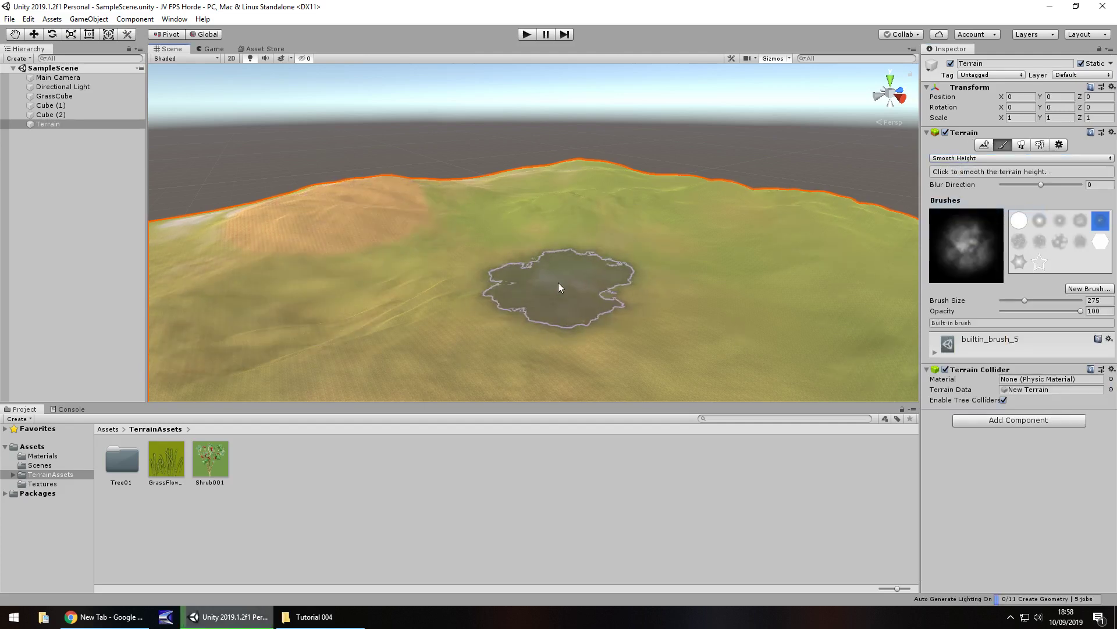
mouse_move(559, 286)
left_mouse_down()
mouse_move(618, 269)
mouse_move(571, 220)
mouse_move(543, 309)
mouse_move(511, 255)
mouse_move(527, 293)
mouse_move(572, 303)
mouse_move(640, 279)
mouse_move(586, 236)
mouse_move(490, 262)
mouse_move(601, 333)
mouse_move(782, 260)
mouse_move(802, 230)
mouse_move(750, 208)
mouse_move(558, 218)
mouse_move(579, 307)
left_mouse_up()
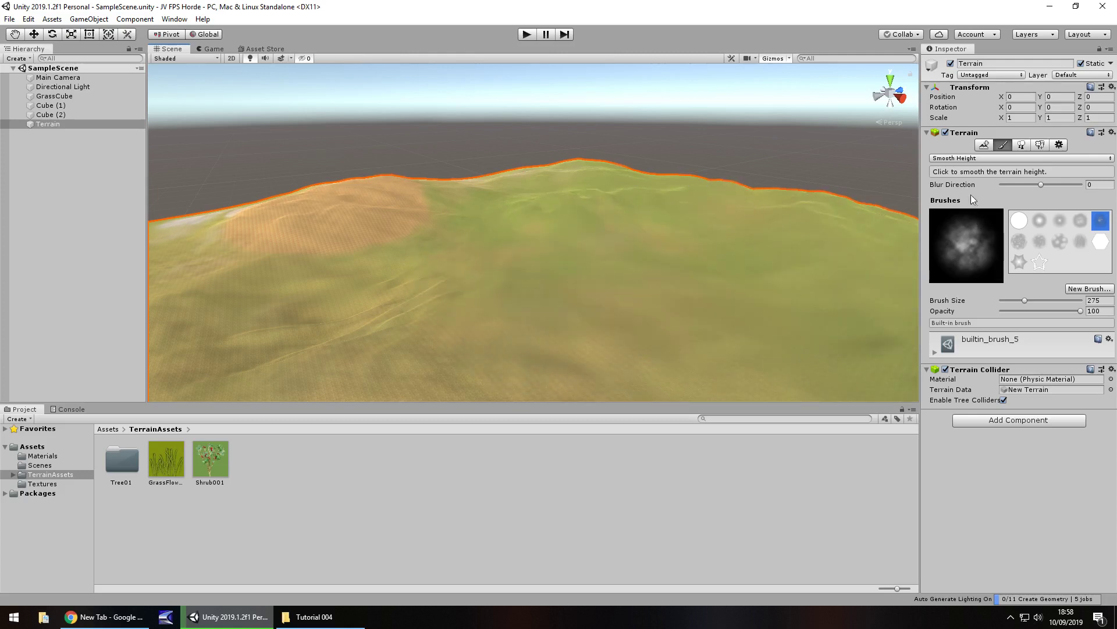
- In Paint Trees, add a tree with tree02 from TerrainAssets/Tree01 as its prefab
left_click(1021, 146)
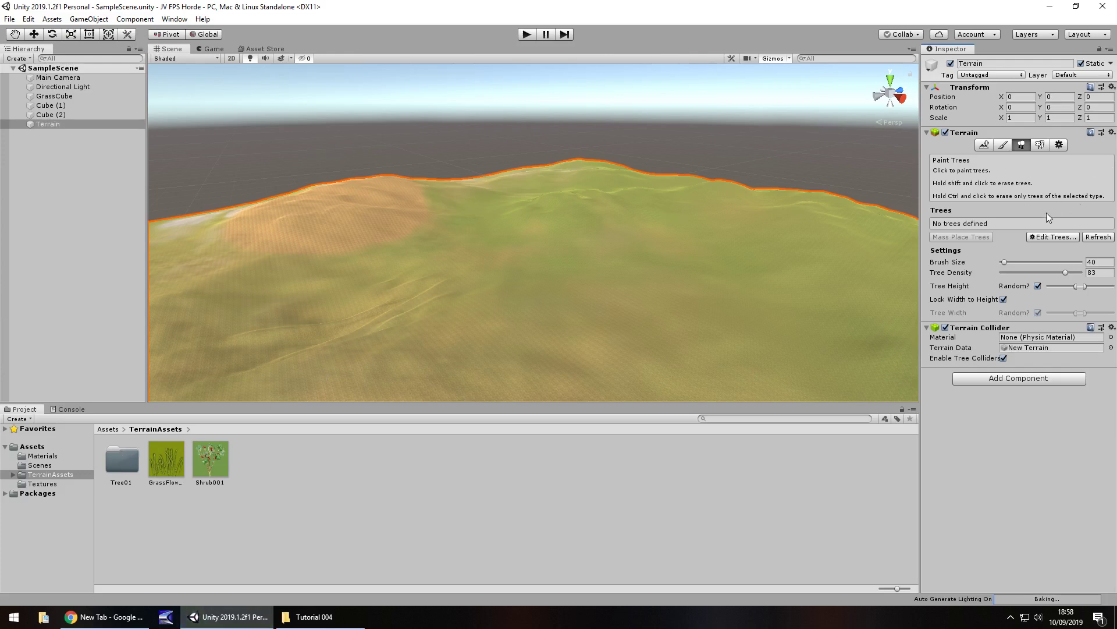
left_click(1061, 239)
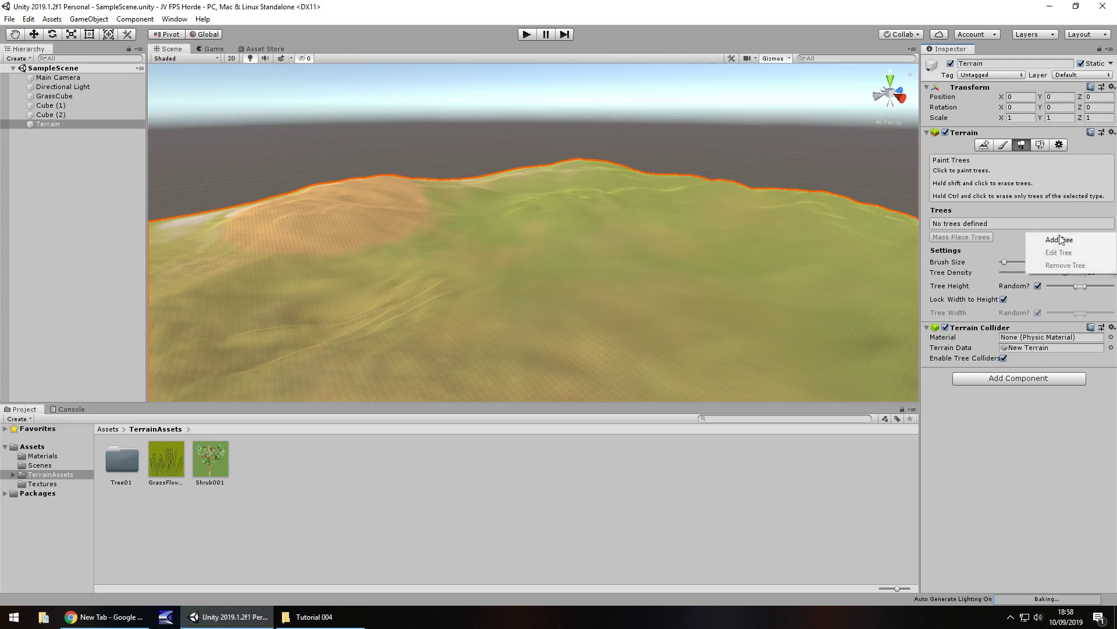
left_click(1061, 239)
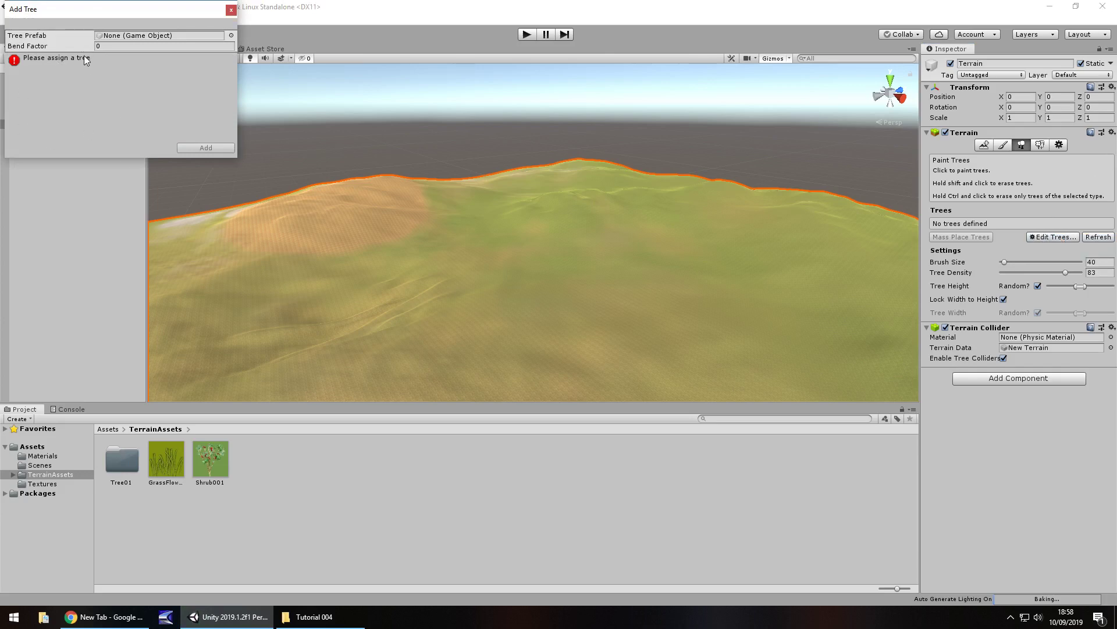
left_click(125, 477)
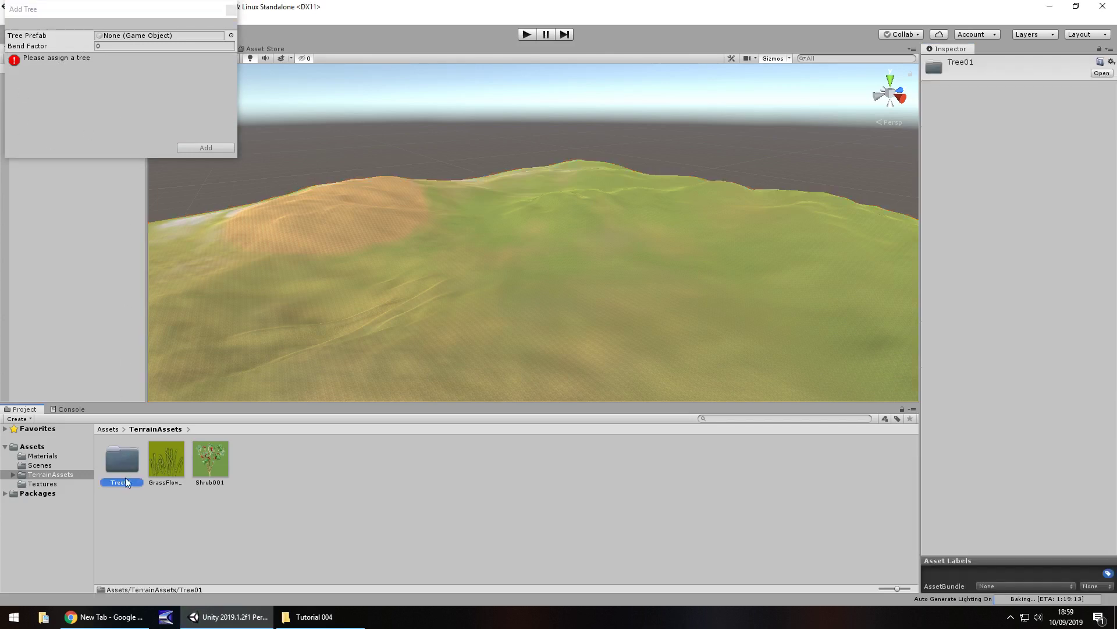
double_click(123, 465)
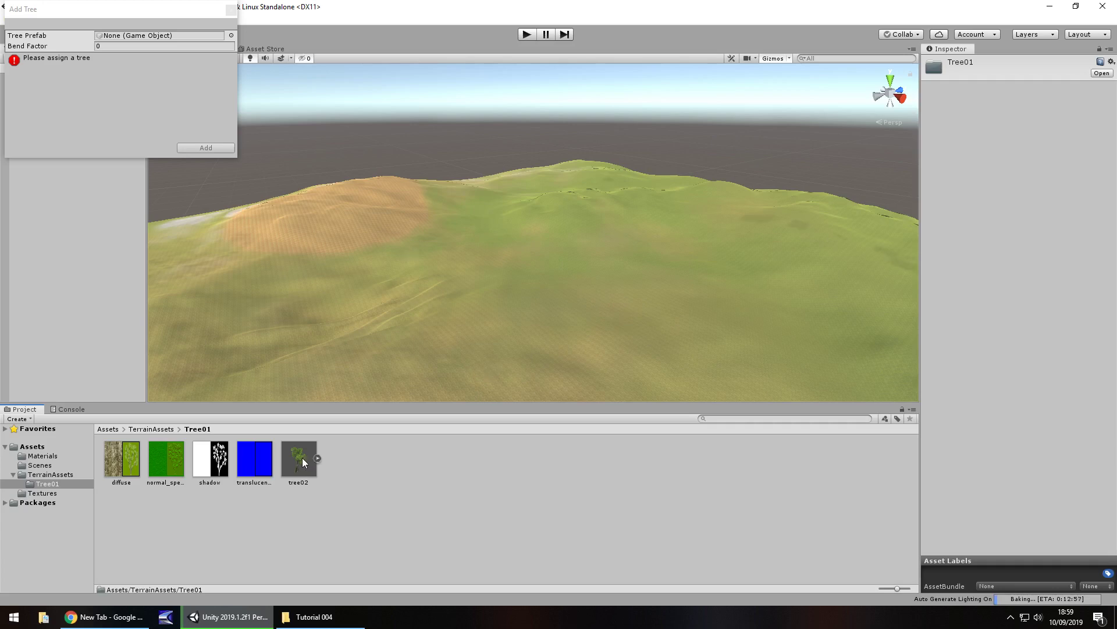
left_click_drag(303, 463, 129, 37)
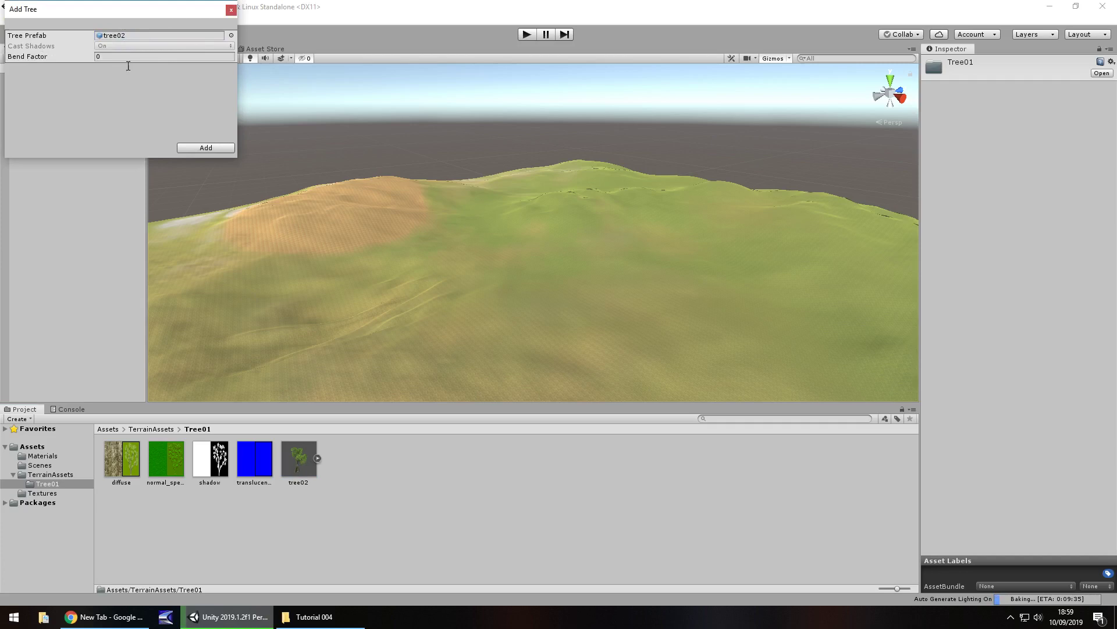
left_click(212, 148)
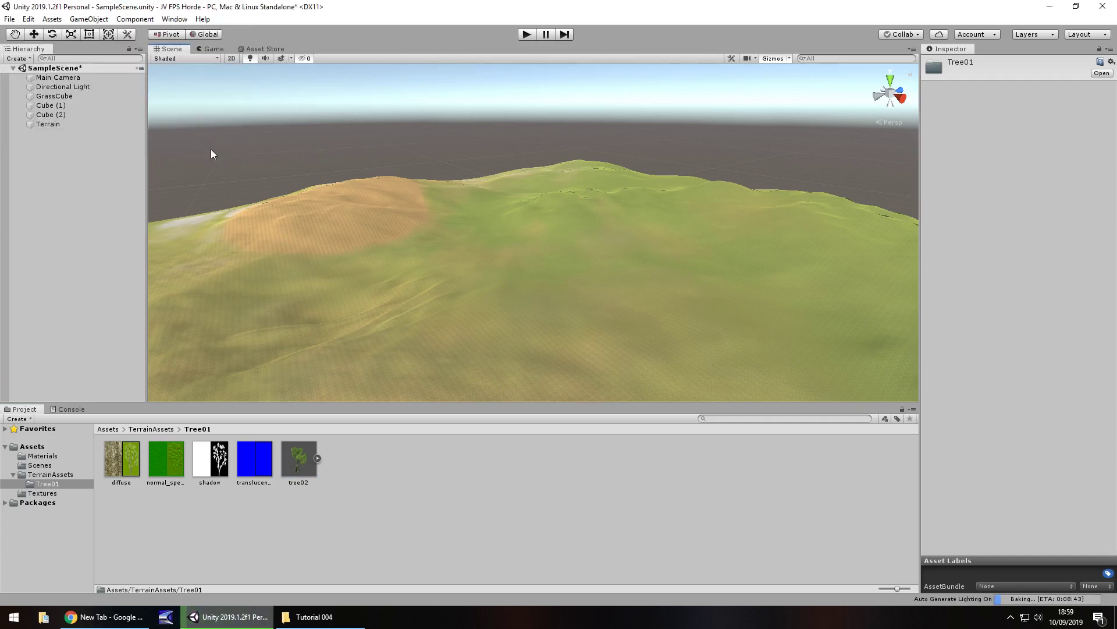
left_click(546, 292)
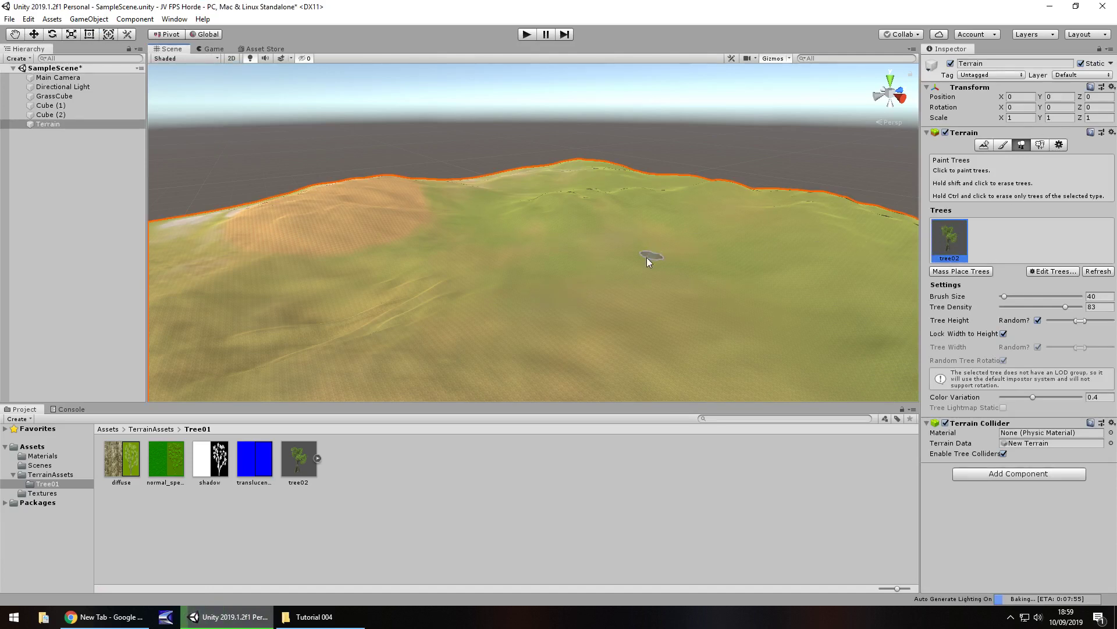
scroll(565, 296, "up", 5)
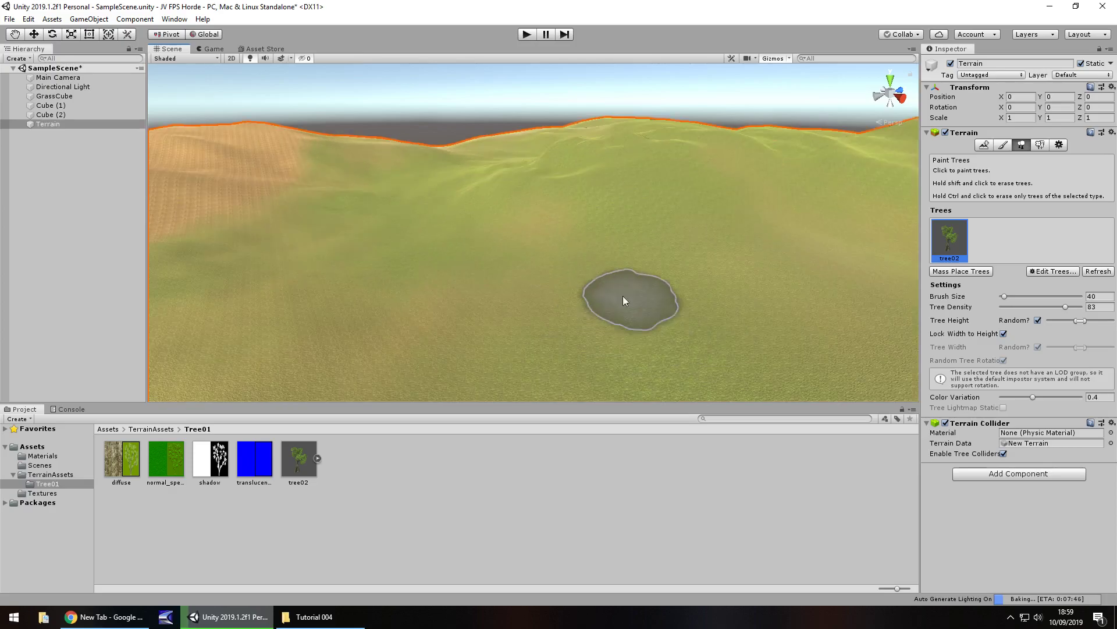
scroll(623, 301, "up", 8)
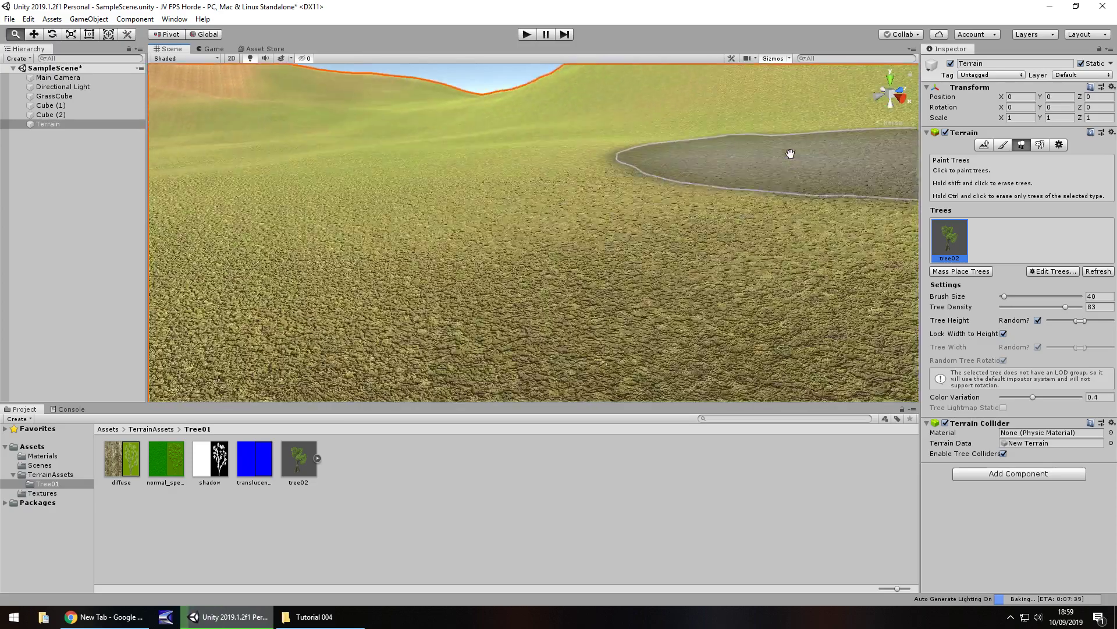
scroll(815, 156, "down", 5)
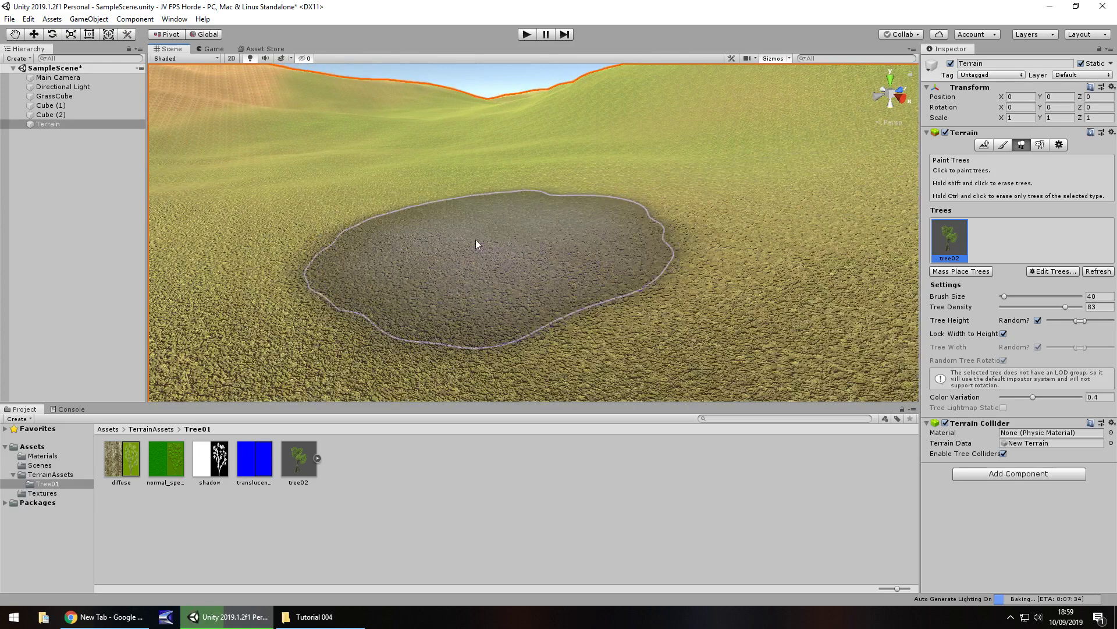
left_click(466, 236)
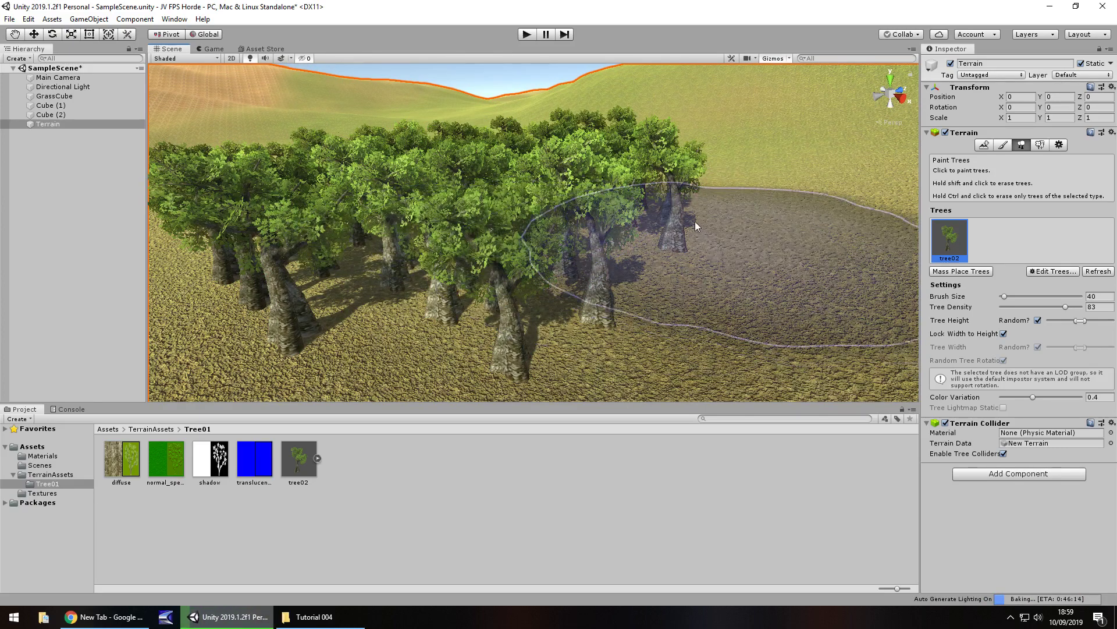
left_click(694, 220)
scroll(693, 218, "down", 5)
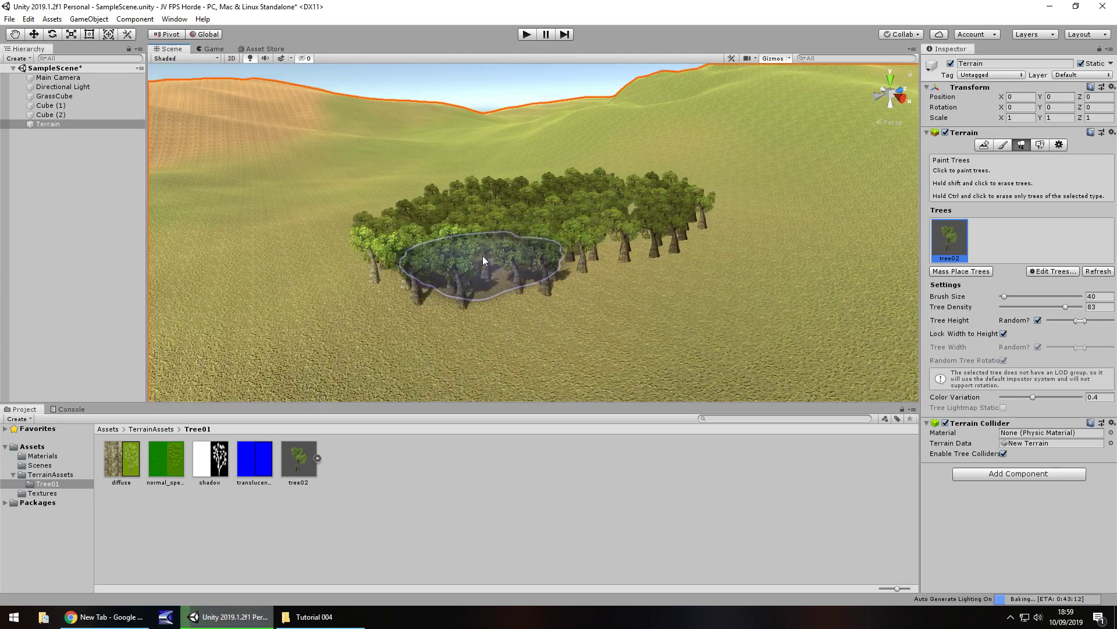
mouse_move(483, 256)
left_mouse_down()
mouse_move(612, 278)
mouse_move(736, 267)
left_mouse_up()
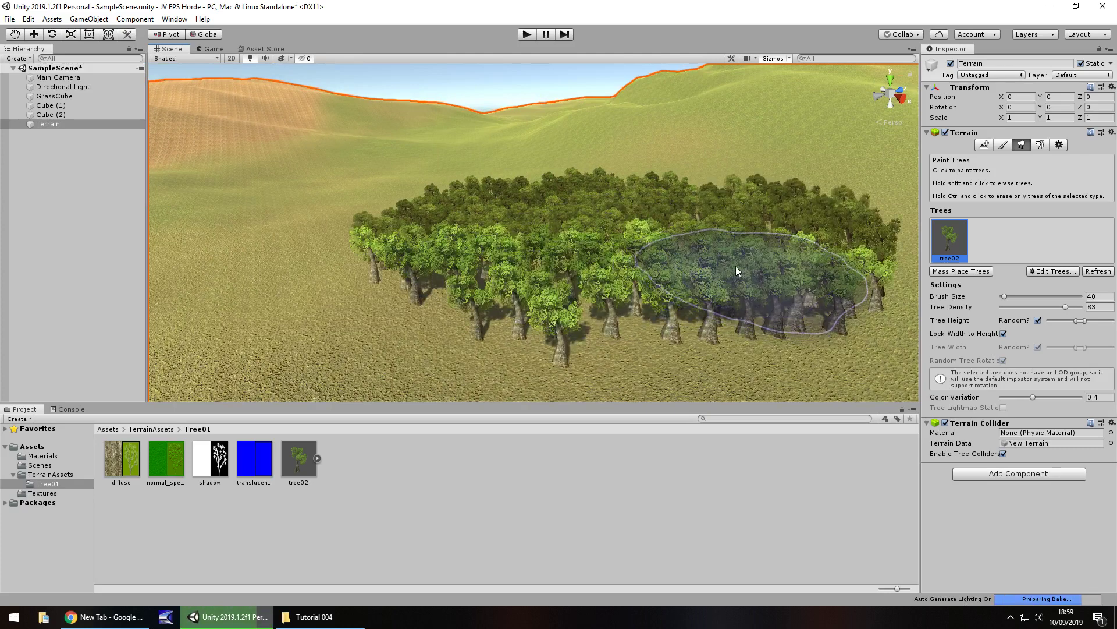
key("ctrl+z")
key("ctrl+z")
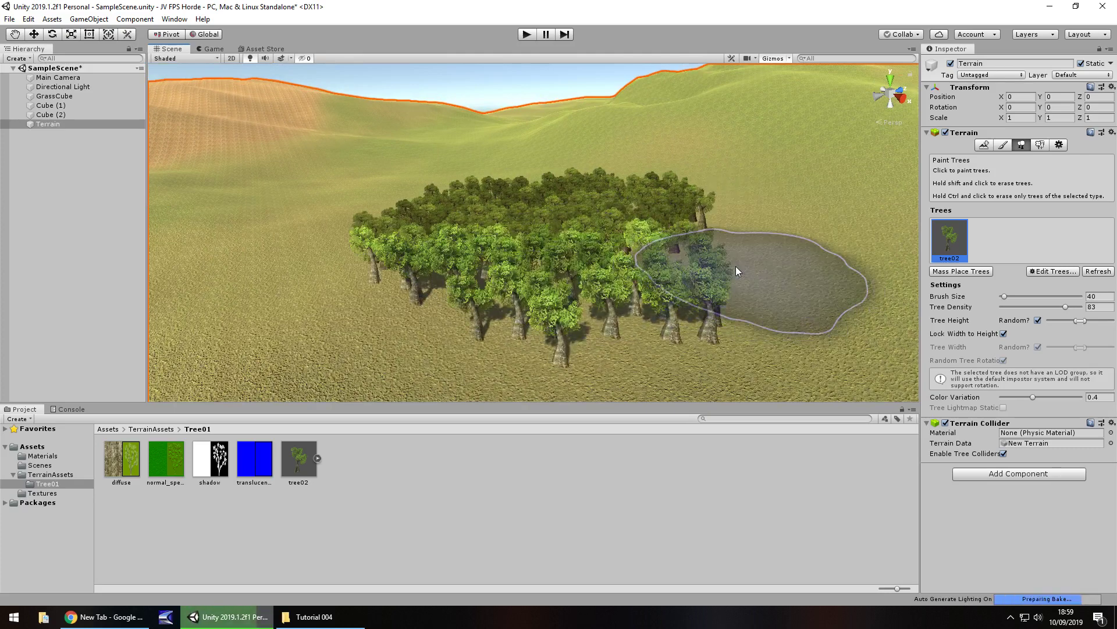
key("ctrl+z")
key("ctrl+z")
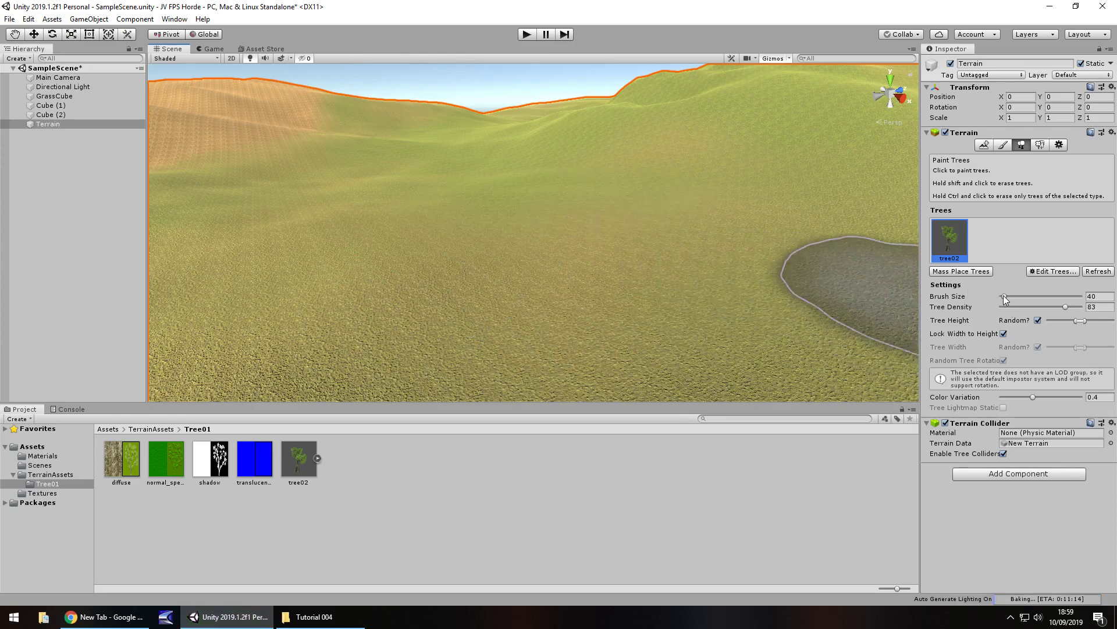
- Set the tree brush size to 584 and paint trees across the valley
mouse_move(1003, 295)
left_mouse_down()
mouse_move(1055, 309)
mouse_move(1025, 313)
left_mouse_up()
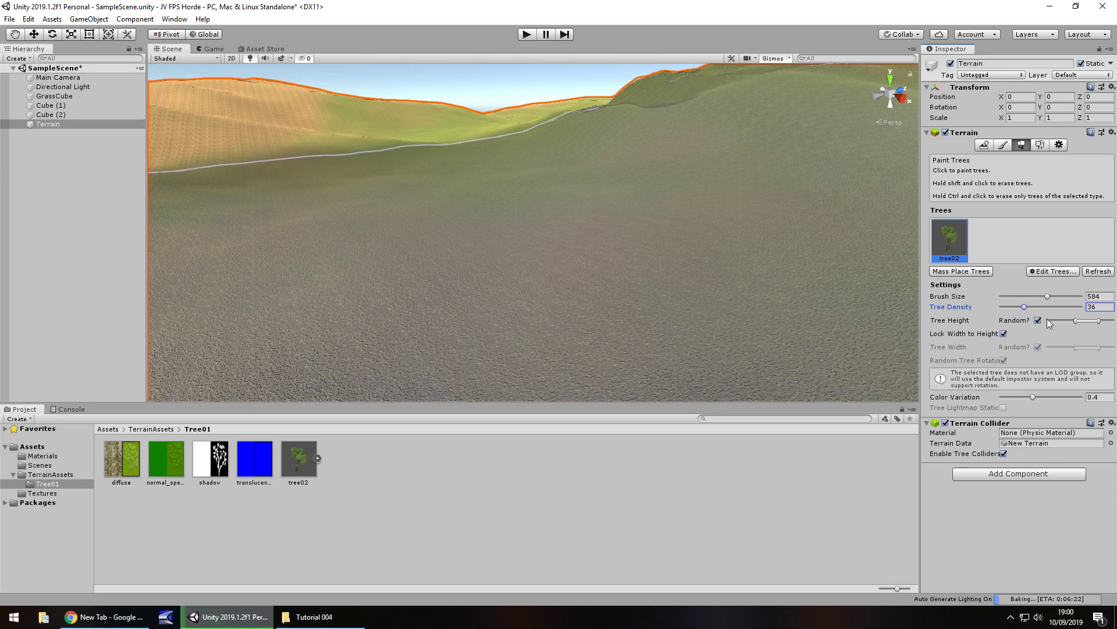
scroll(553, 210, "down", 5)
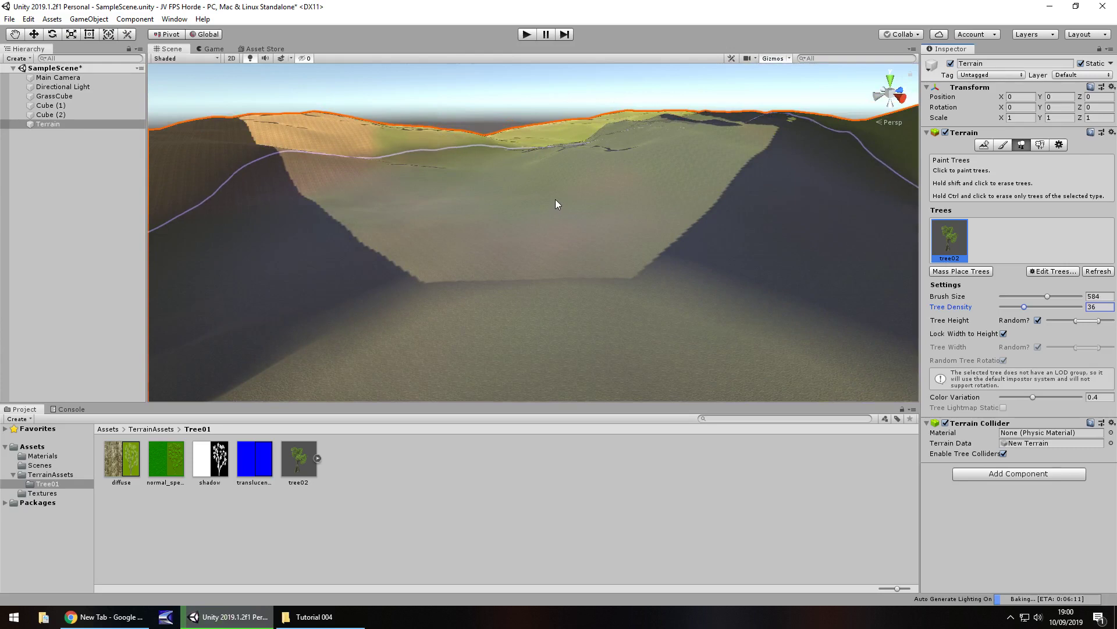
mouse_move(555, 201)
left_mouse_down()
mouse_move(561, 242)
mouse_move(638, 203)
mouse_move(618, 218)
left_mouse_up()
scroll(582, 210, "up", 6)
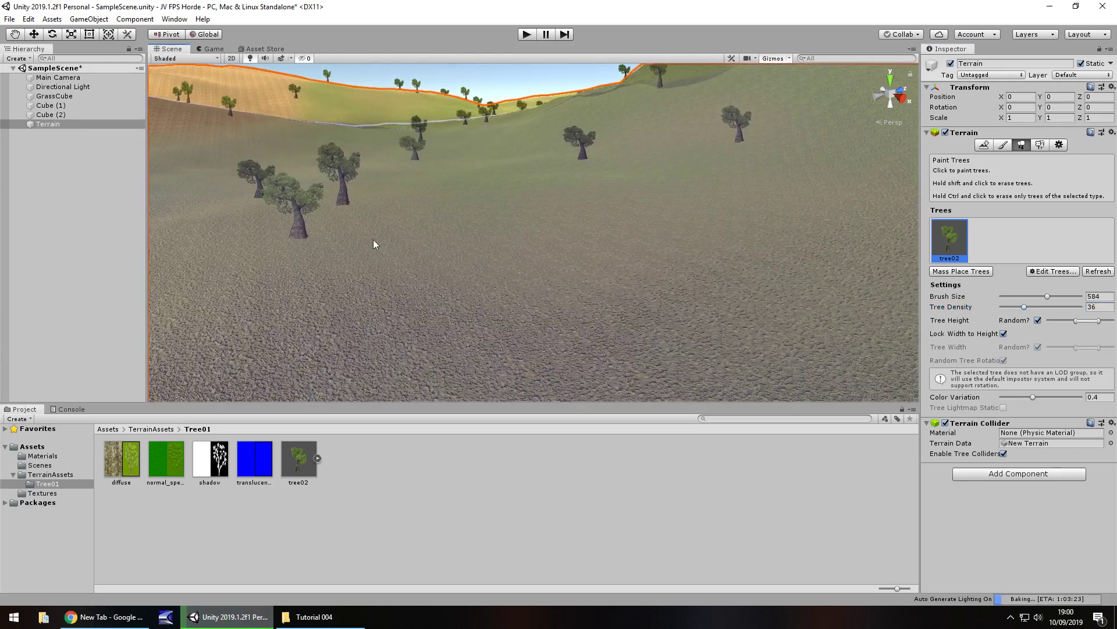
right_click_drag(372, 239, 396, 188)
scroll(393, 189, "up", 5)
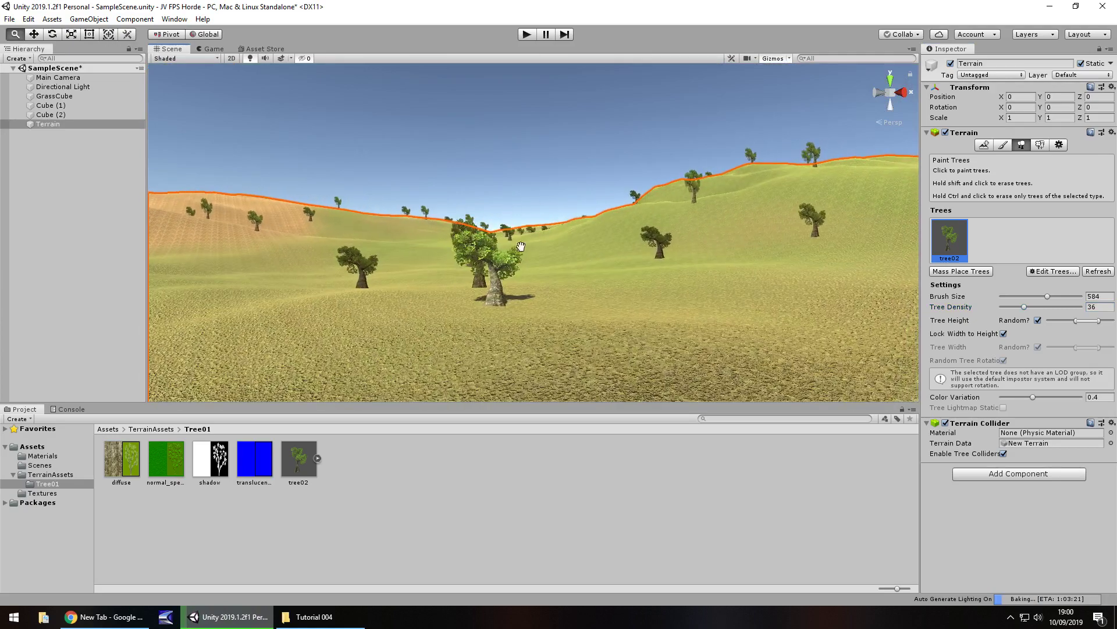
scroll(389, 189, "up", 5)
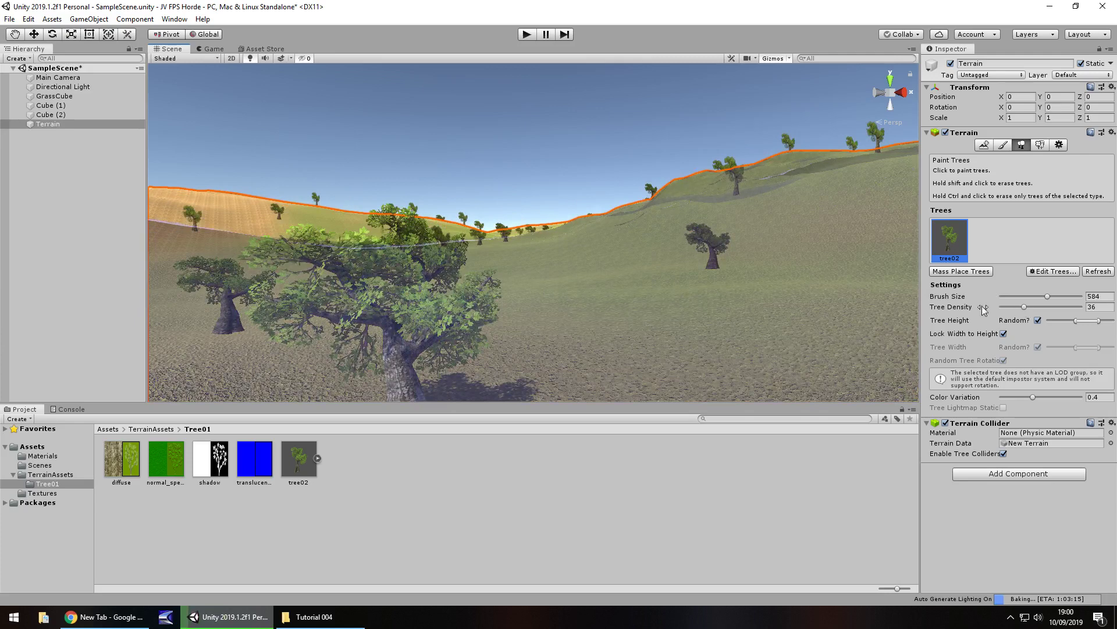
scroll(564, 265, "down", 2)
scroll(544, 267, "down", 2)
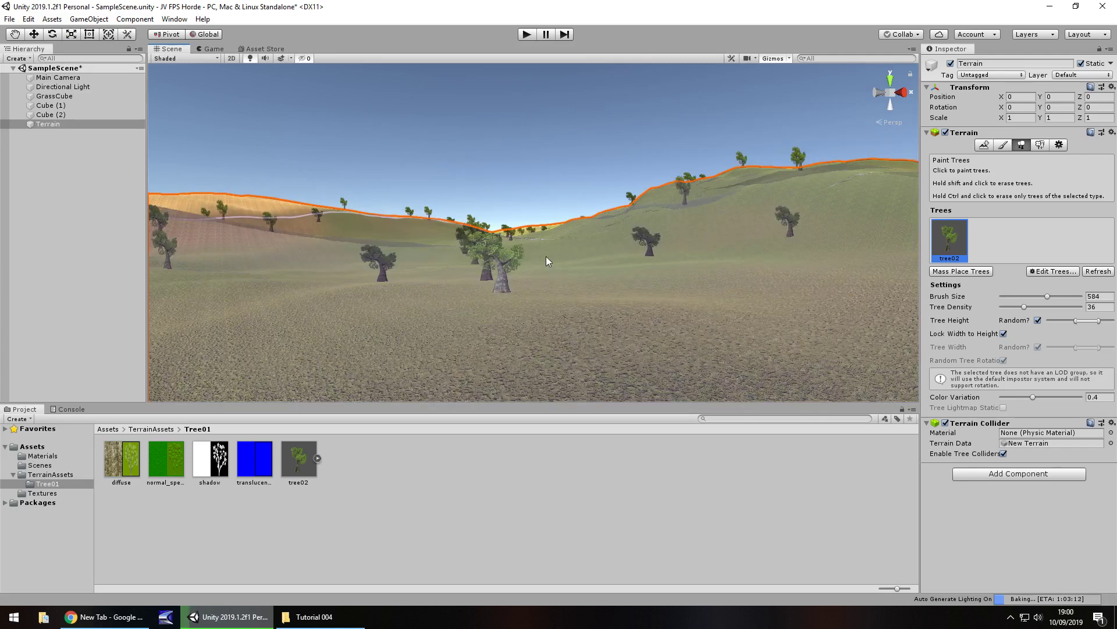
- Paint more trees across the hills from an overhead view
left_click(523, 245)
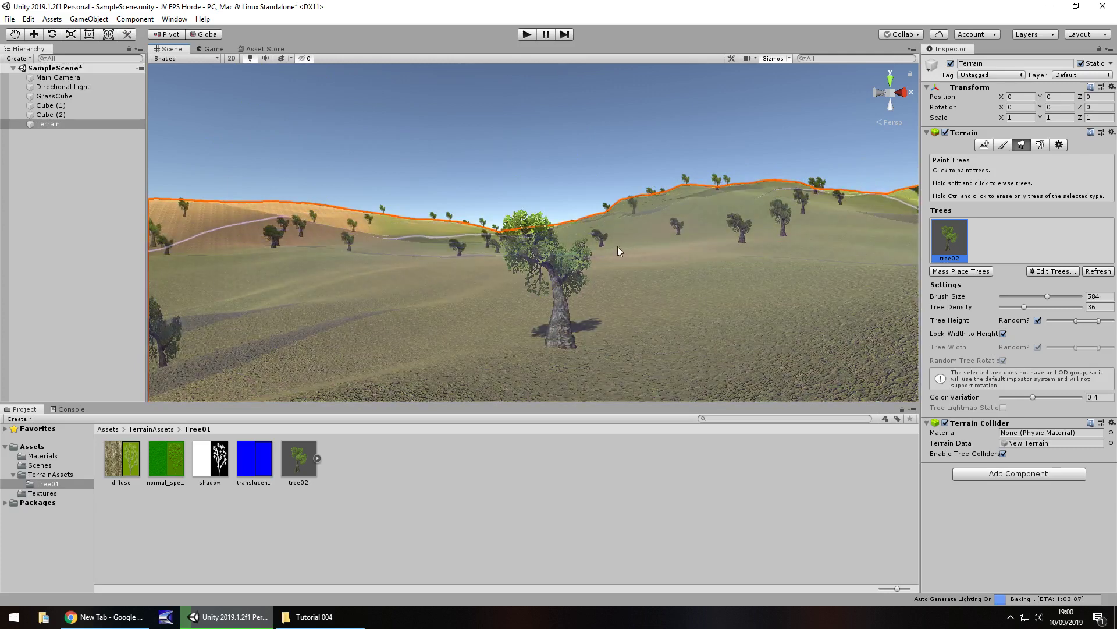
right_click_drag(617, 246, 553, 300, "alt")
left_click_drag(553, 299, 545, 357, "alt")
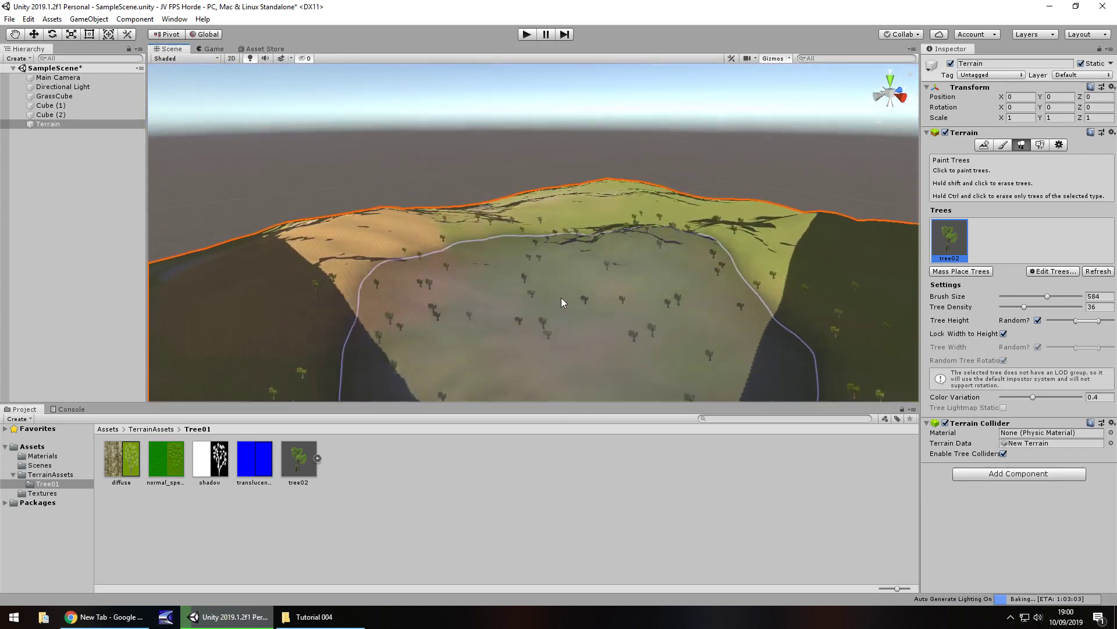
left_click(562, 301)
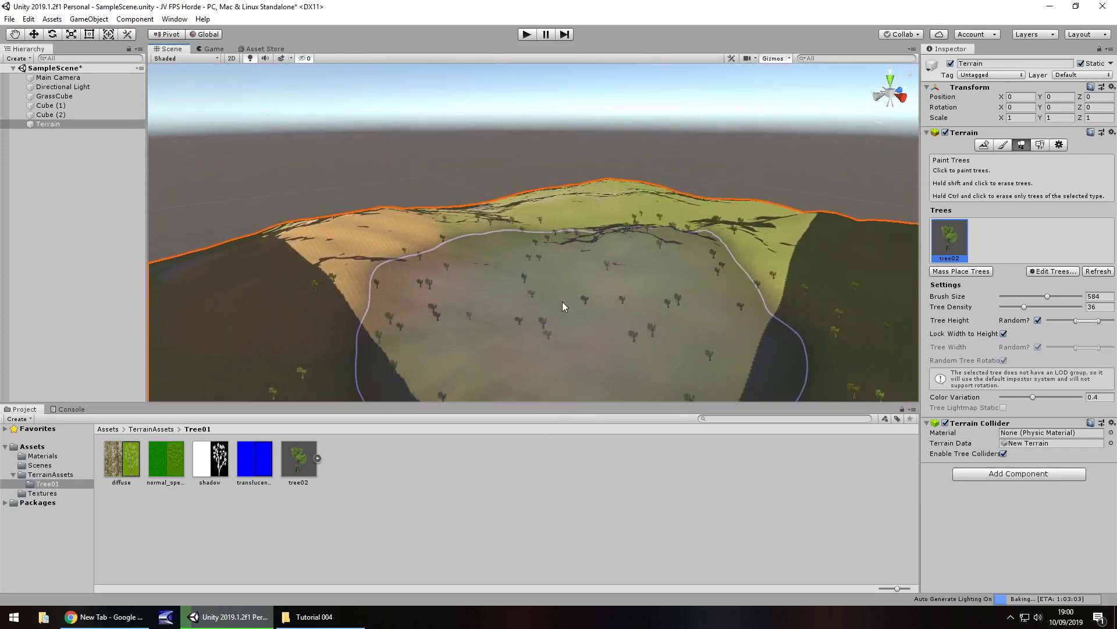
left_click(562, 302)
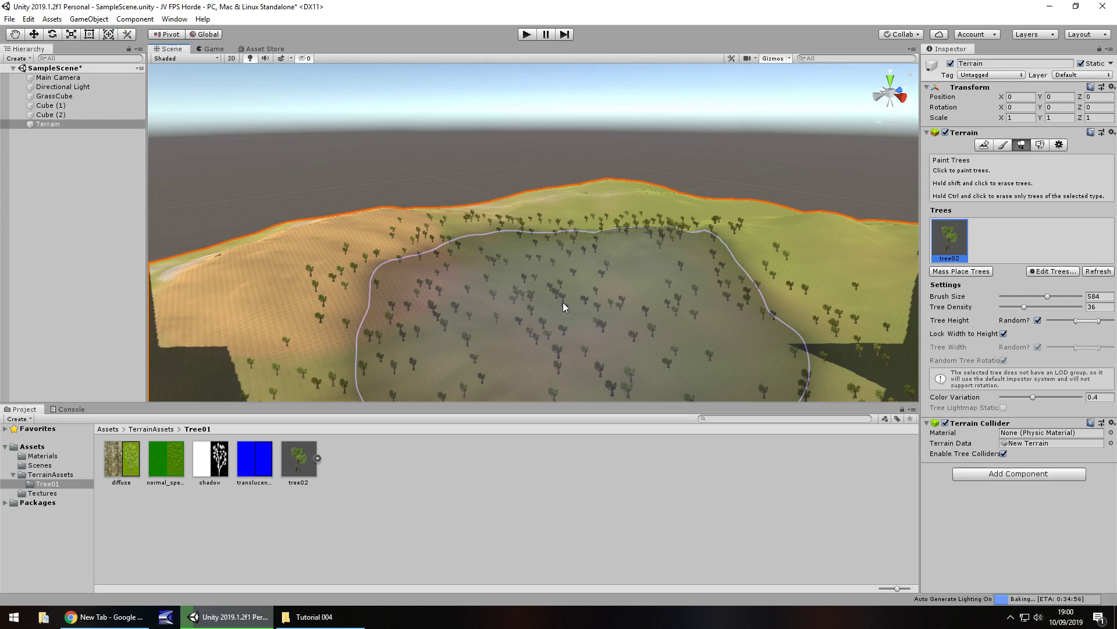
- Undo the painted trees, raise tree density to 70, then test-paint and undo
key("ctrl+z")
key("ctrl+z")
key("ctrl+z")
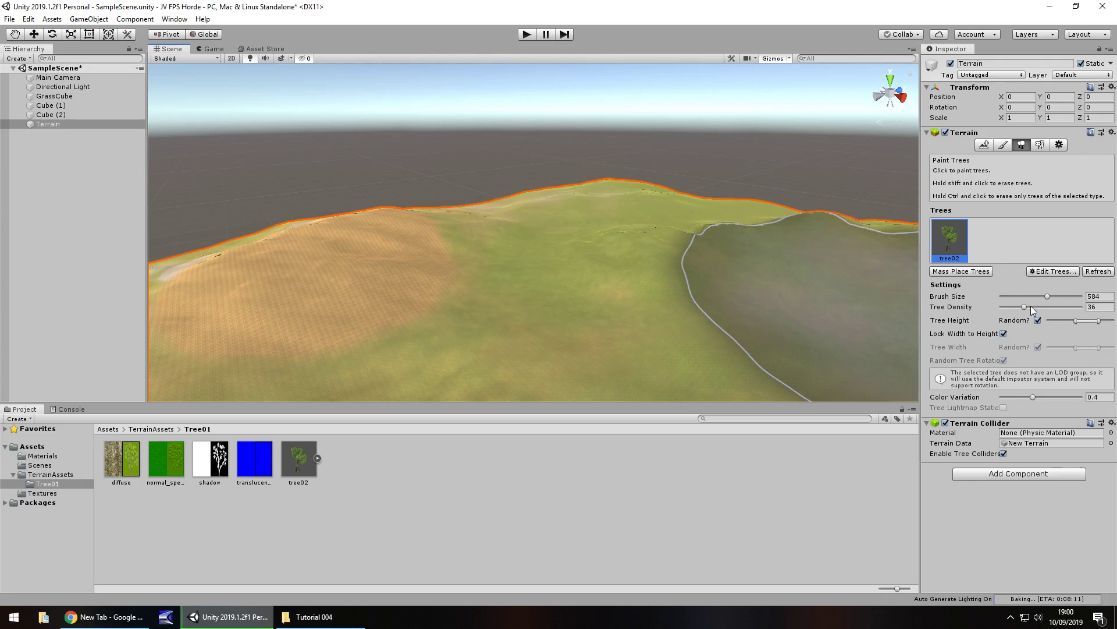
mouse_move(1025, 306)
left_mouse_down()
mouse_move(1111, 324)
mouse_move(1087, 326)
left_mouse_up()
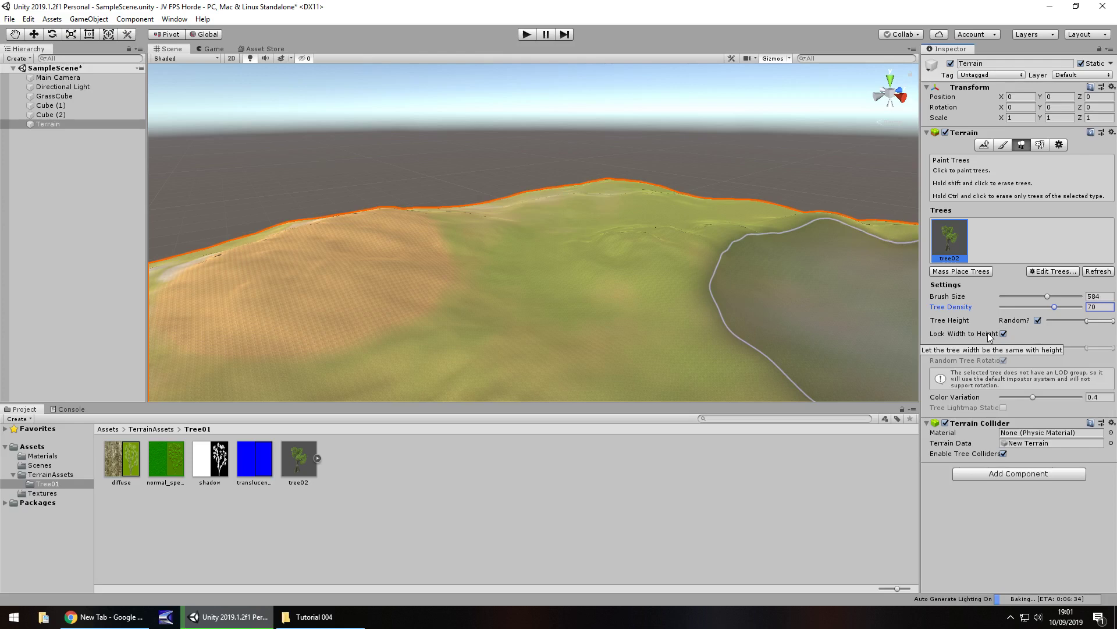
scroll(554, 331, "up", 3)
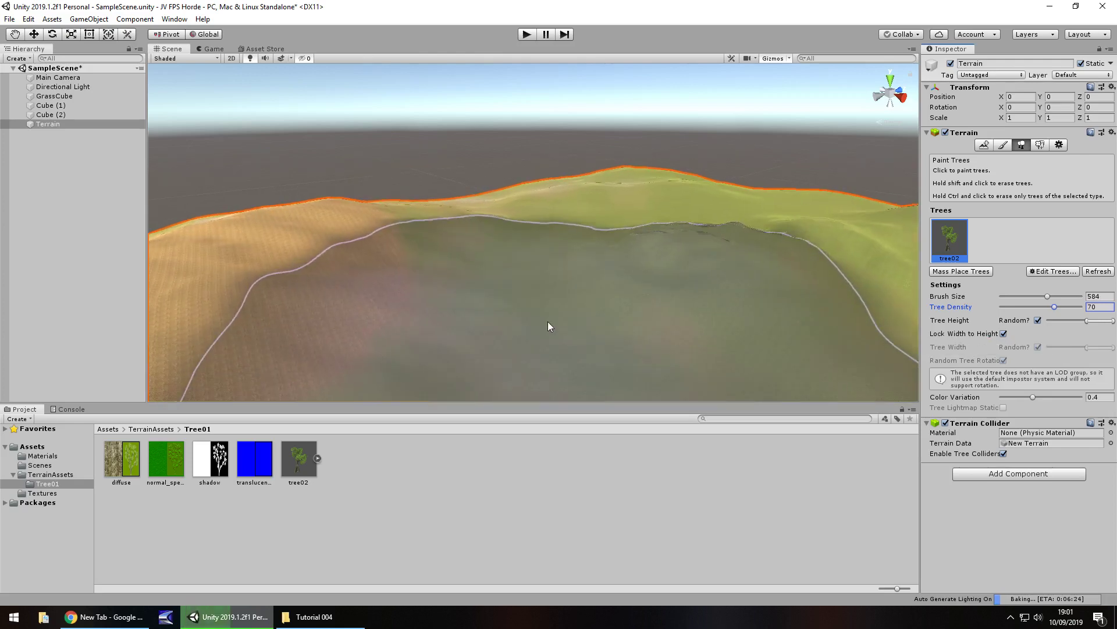
scroll(506, 193, "down", 3)
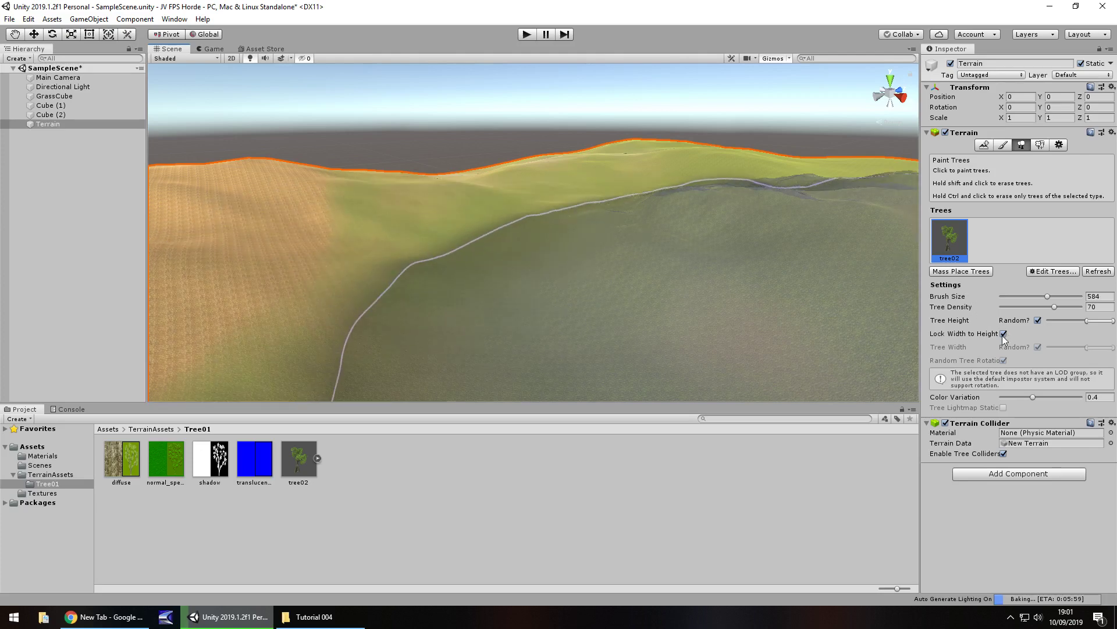
left_click(592, 323)
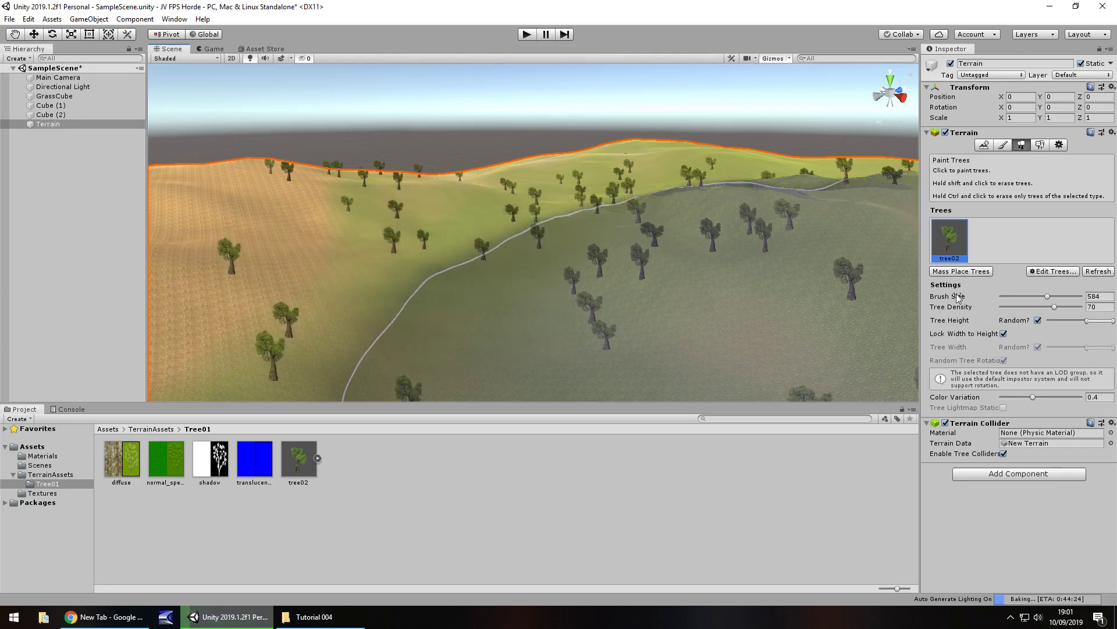
left_click(582, 263, "shift")
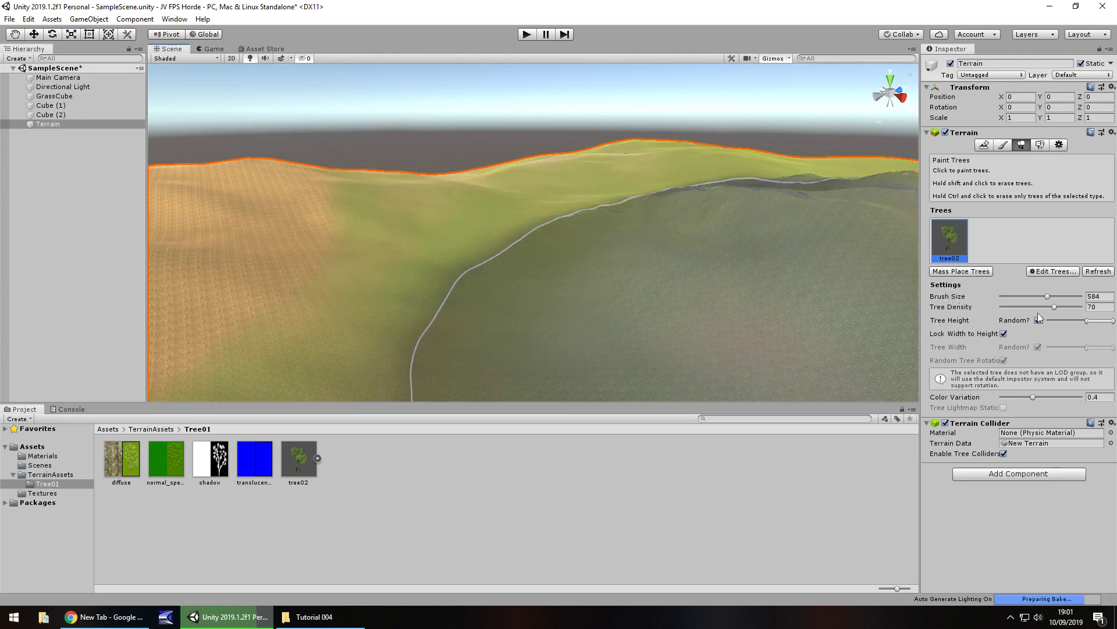
- Raise tree density to 100, test-paint and remove the trees again
left_click_drag(1055, 307, 1092, 308)
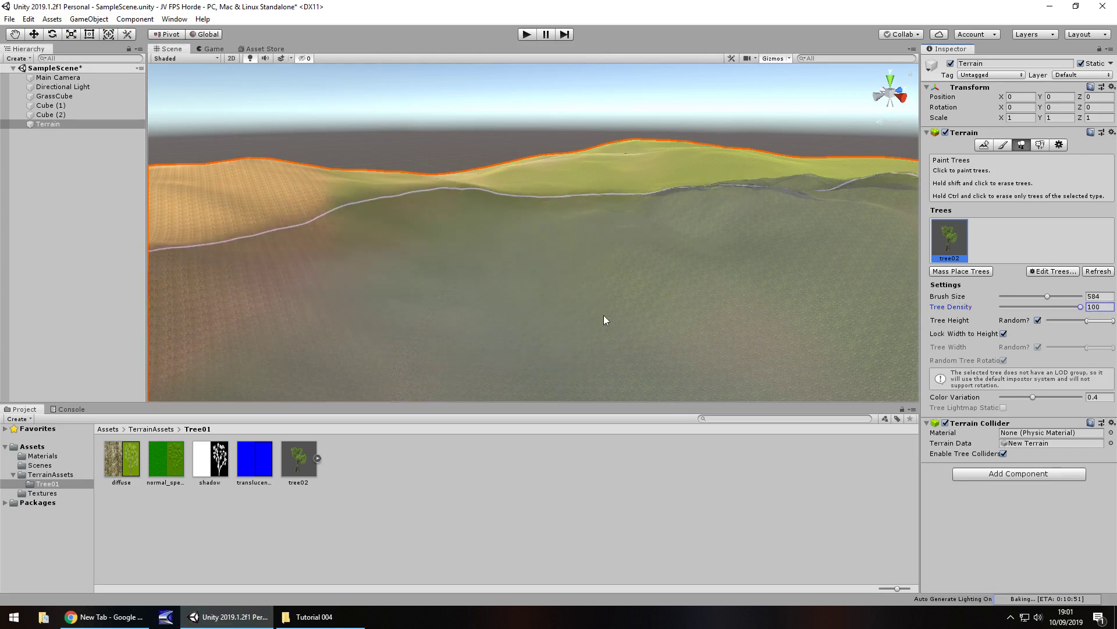
left_click(599, 307)
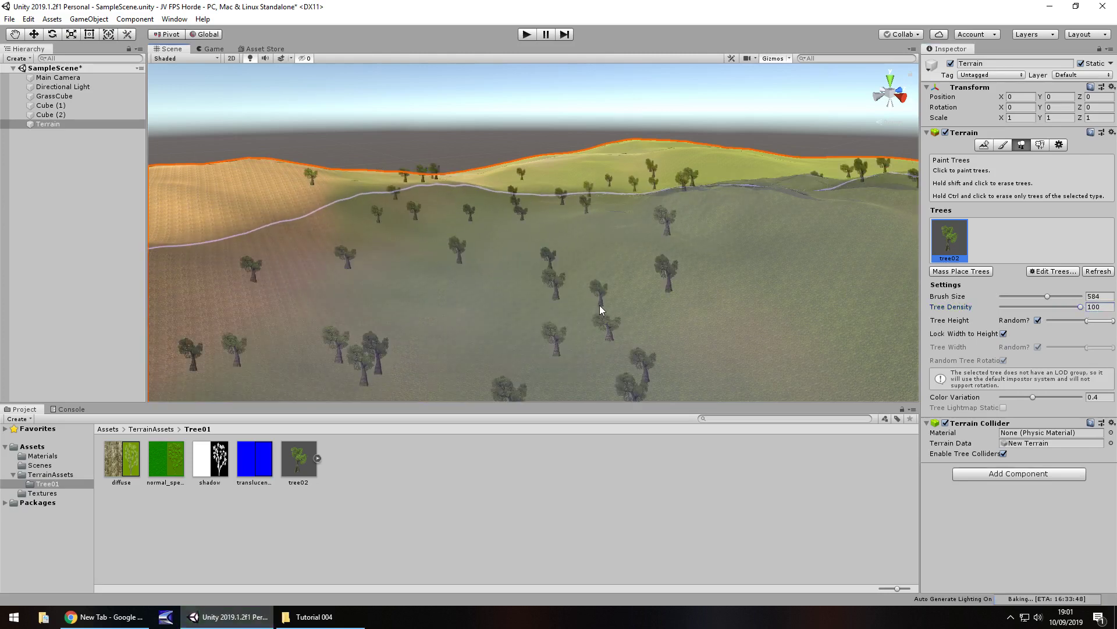
left_click(599, 305, "shift")
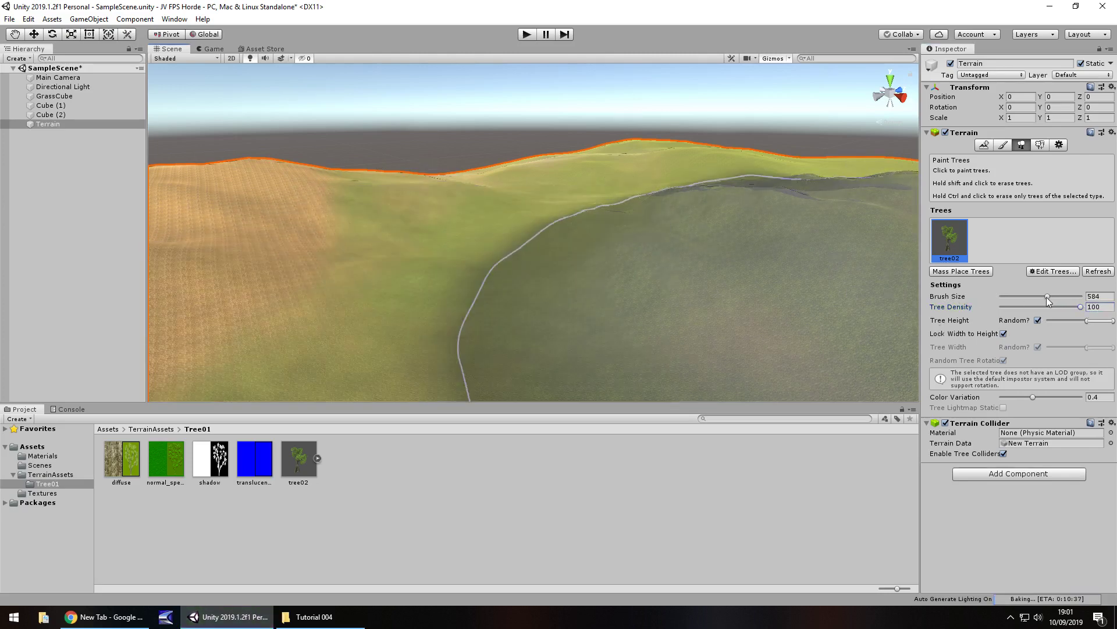
- Reduce the tree brush size to 334 and tree density to about 60
left_click_drag(1048, 297, 1032, 298)
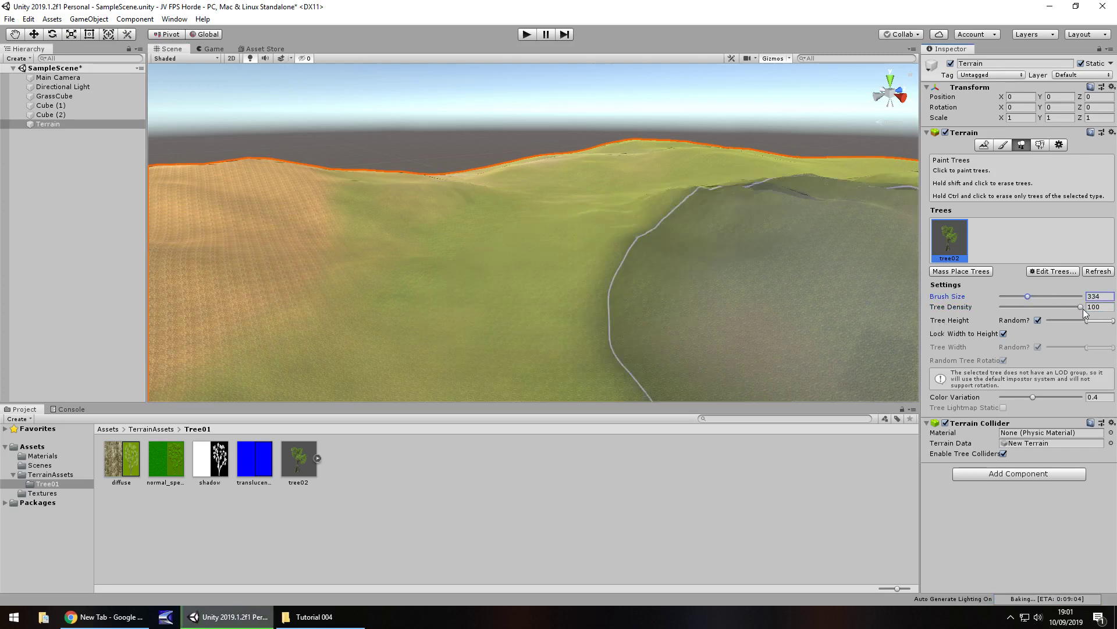
left_click_drag(1081, 307, 1043, 309)
scroll(585, 315, "down", 6)
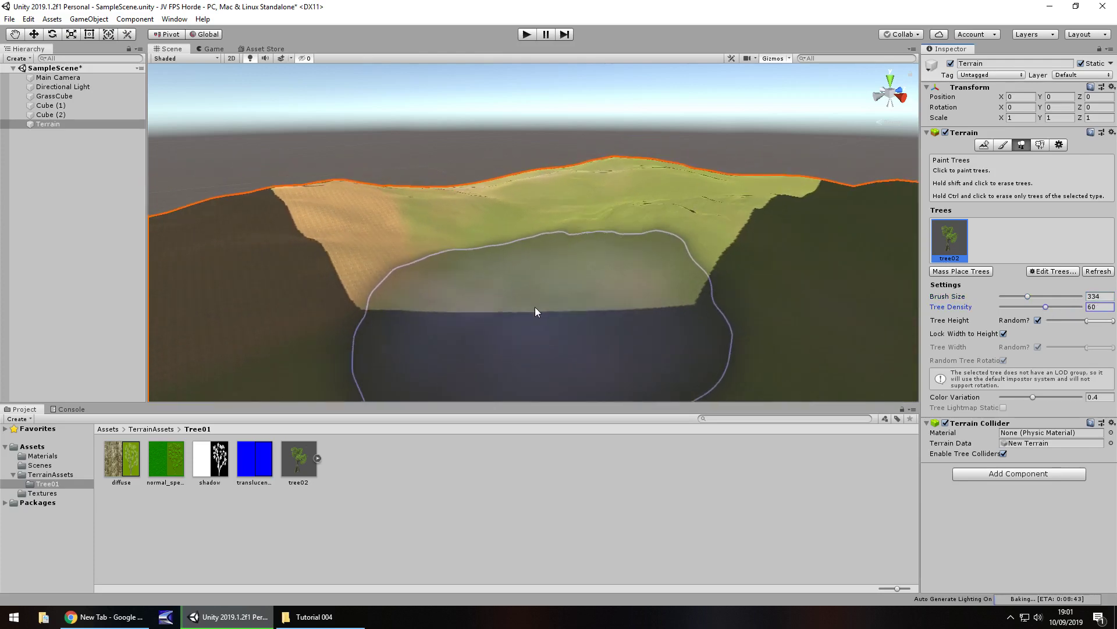
- Paint dense tree02 trees across the valley, both slopes and the hilltop
left_click(543, 295)
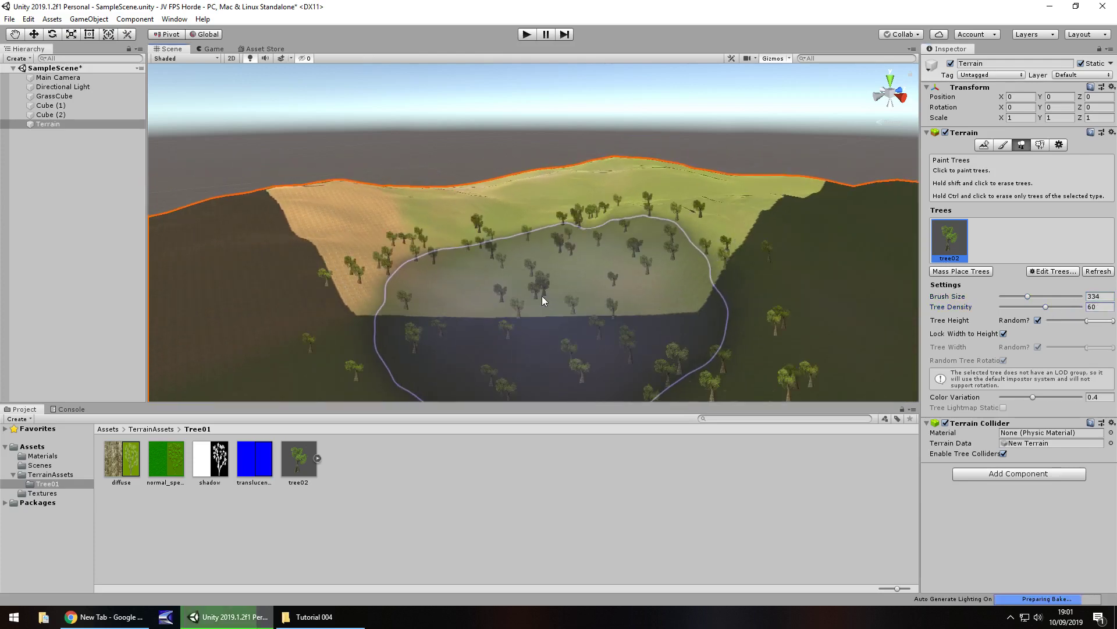
mouse_move(542, 295)
left_mouse_down()
mouse_move(629, 315)
mouse_move(425, 260)
left_mouse_up()
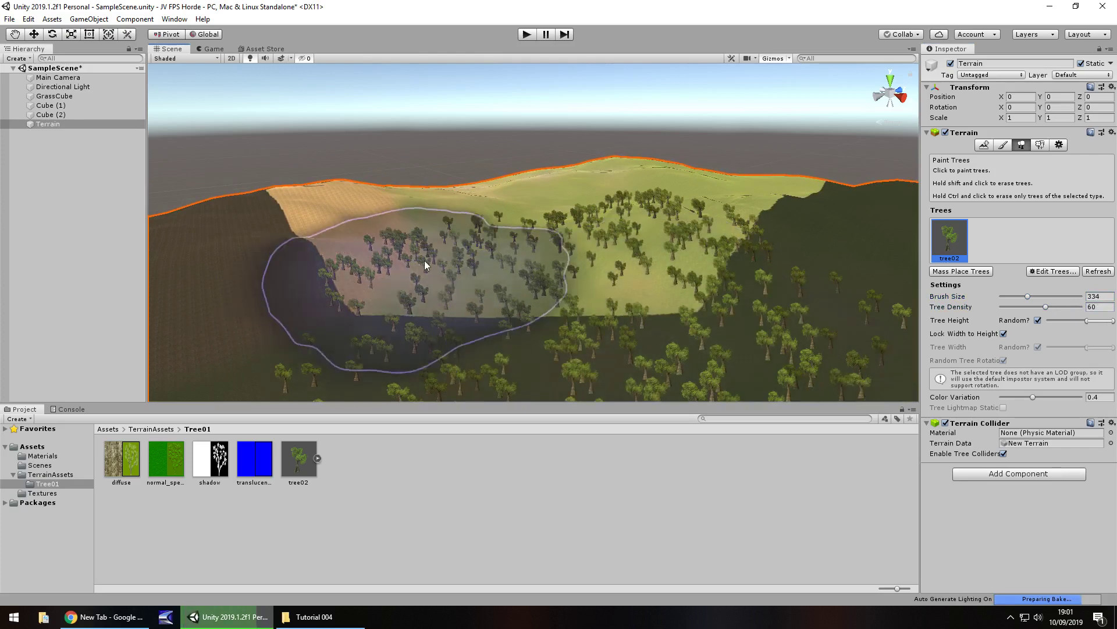
scroll(459, 285, "down", 5)
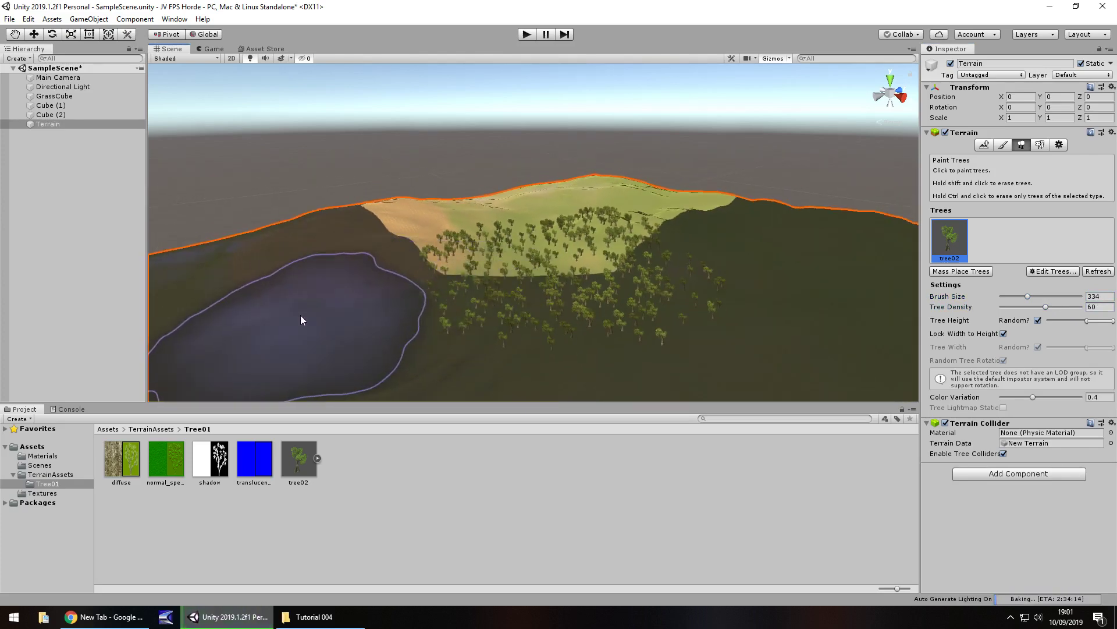
mouse_move(301, 319)
left_mouse_down()
mouse_move(768, 254)
mouse_move(794, 287)
mouse_move(650, 213)
left_mouse_up()
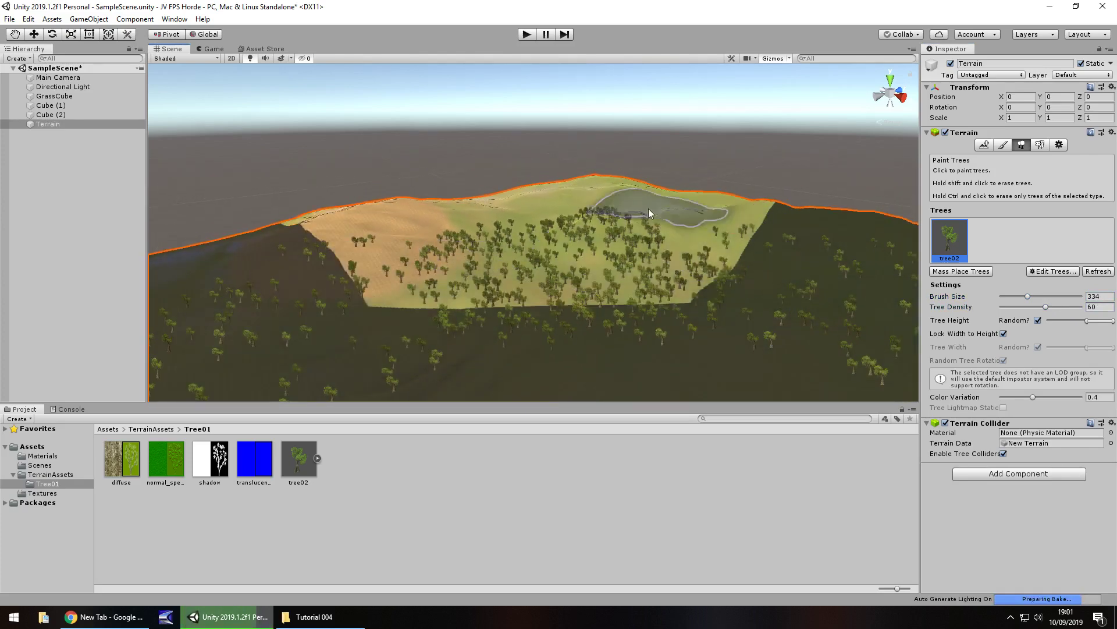
scroll(561, 204, "up", 5)
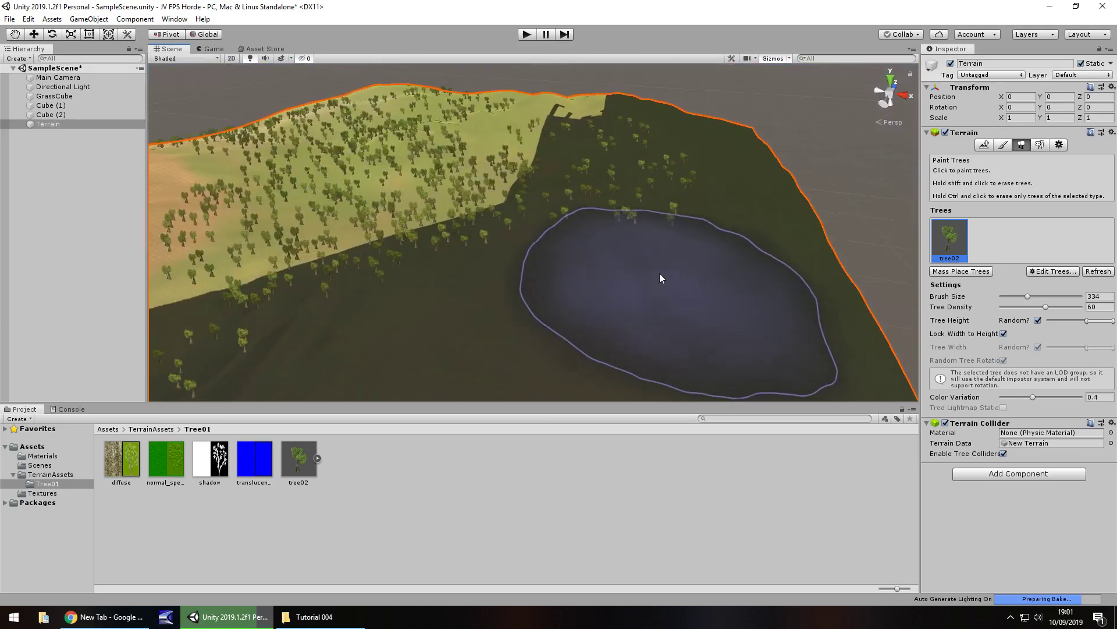
scroll(673, 239, "up", 5)
mouse_move(474, 272)
left_mouse_down()
mouse_move(579, 190)
mouse_move(641, 267)
mouse_move(665, 141)
mouse_move(663, 210)
mouse_move(555, 58)
left_mouse_up()
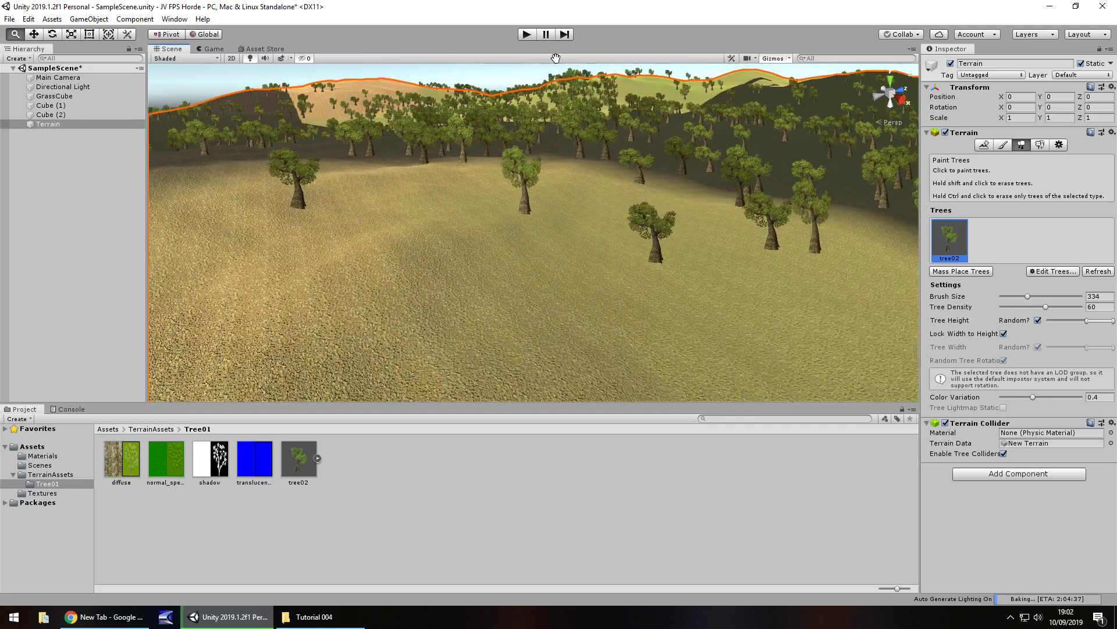
scroll(572, 236, "down", 5)
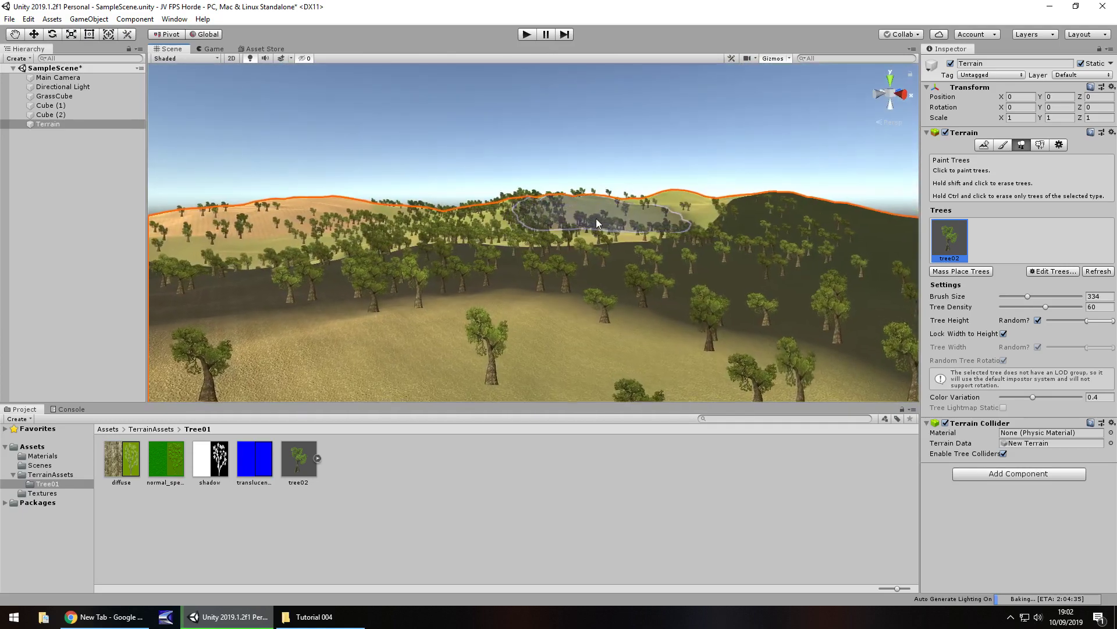
scroll(636, 245, "up", 3)
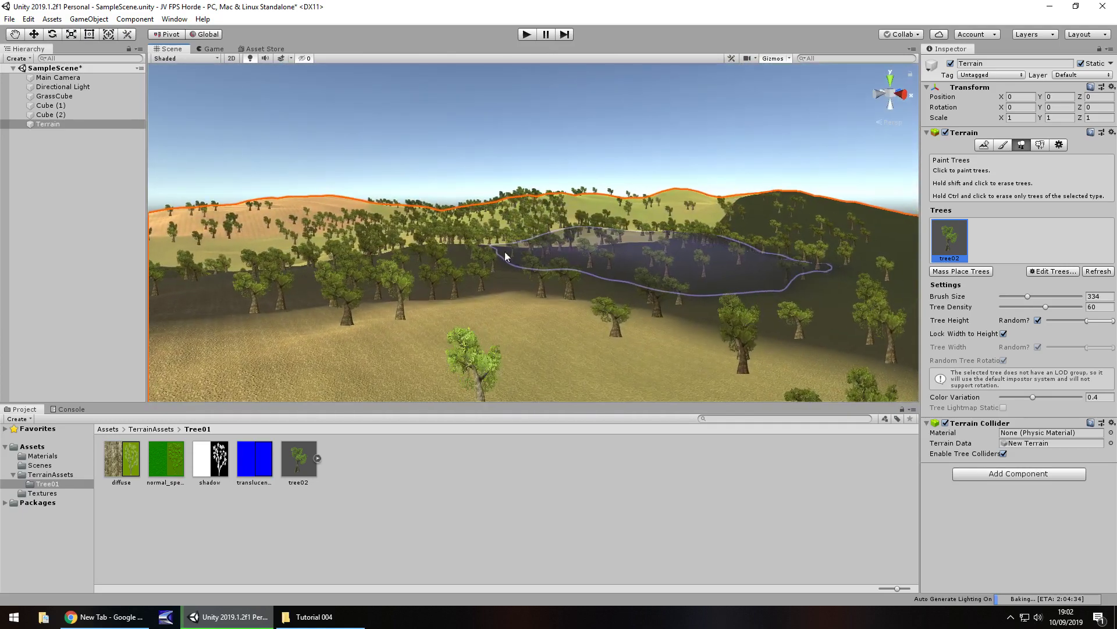
scroll(498, 256, "up", 3)
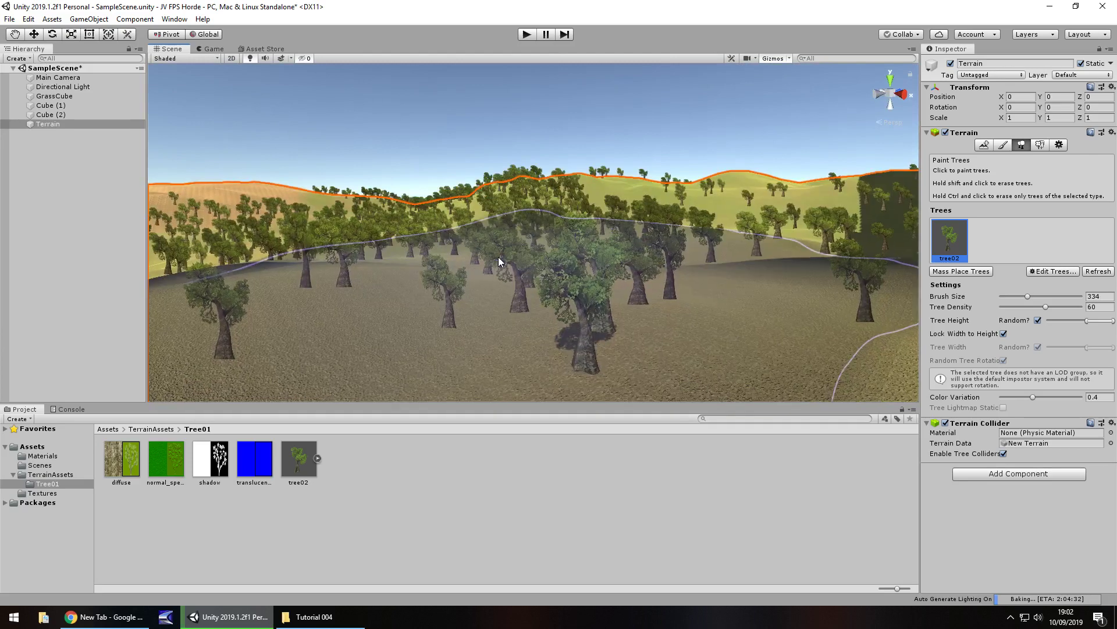
scroll(499, 257, "up", 3)
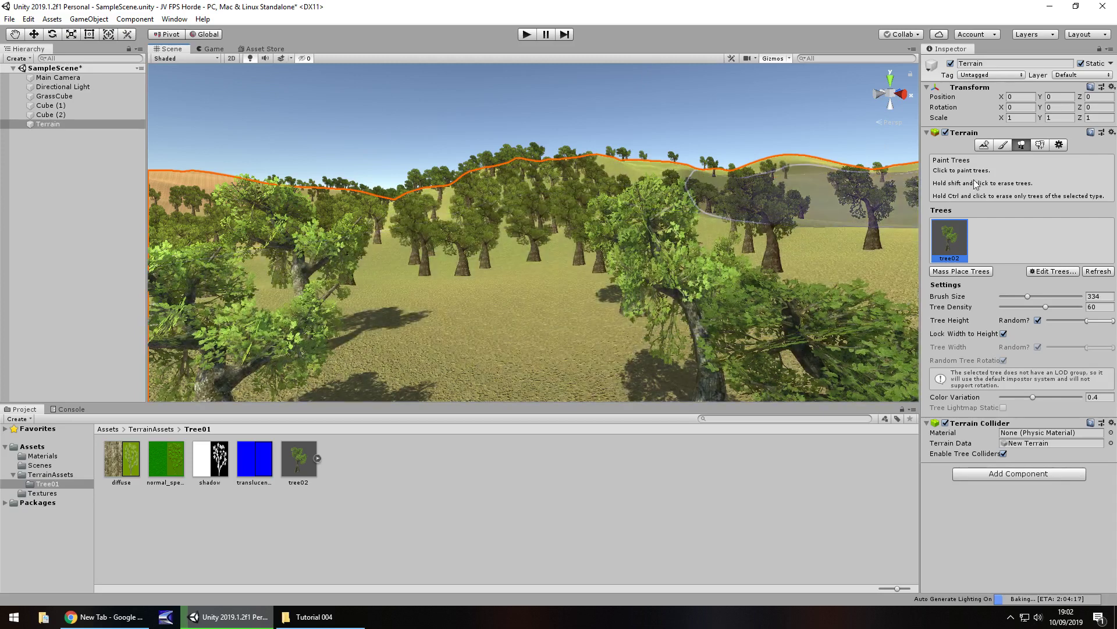
- Switch to Paint Details and create a new brush from the GrassFlow001 texture
left_click(1041, 145)
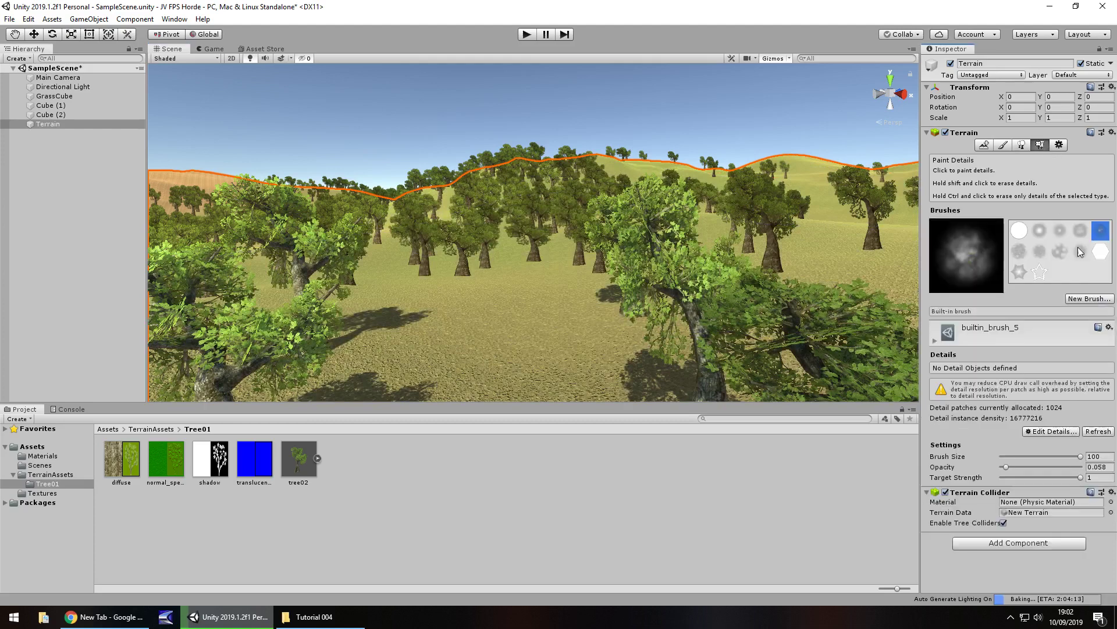
left_click(1091, 300)
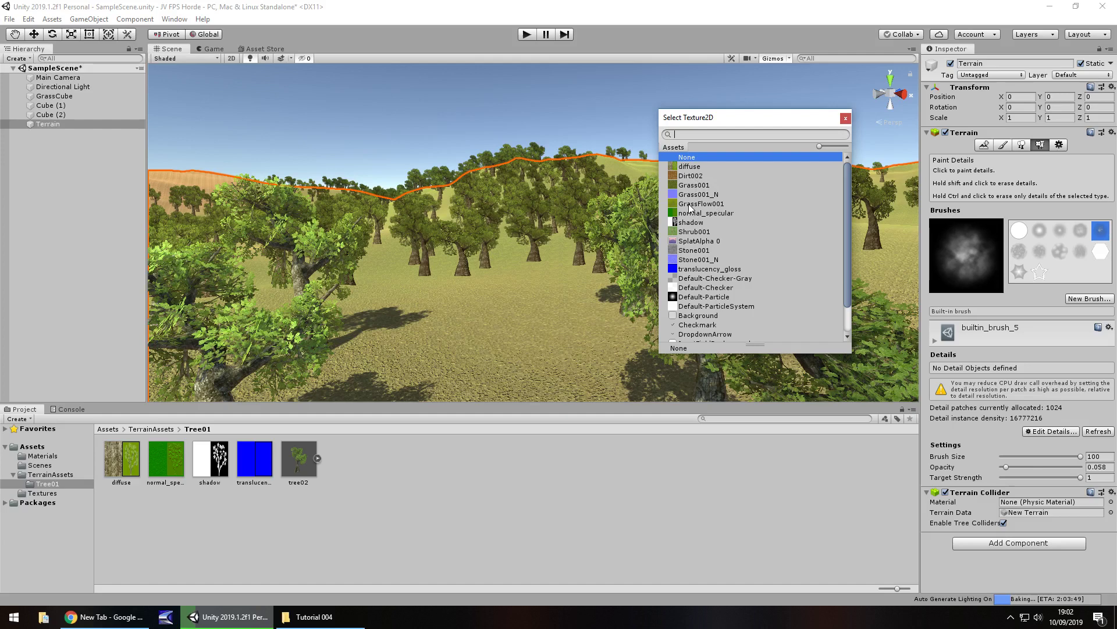
left_click(690, 203)
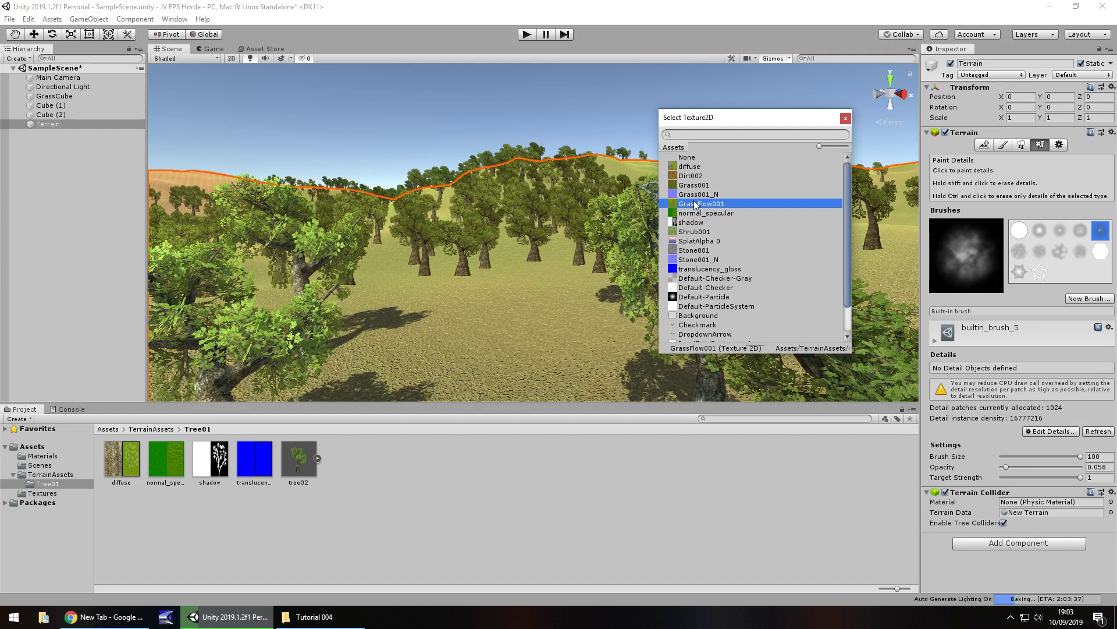
double_click(696, 204)
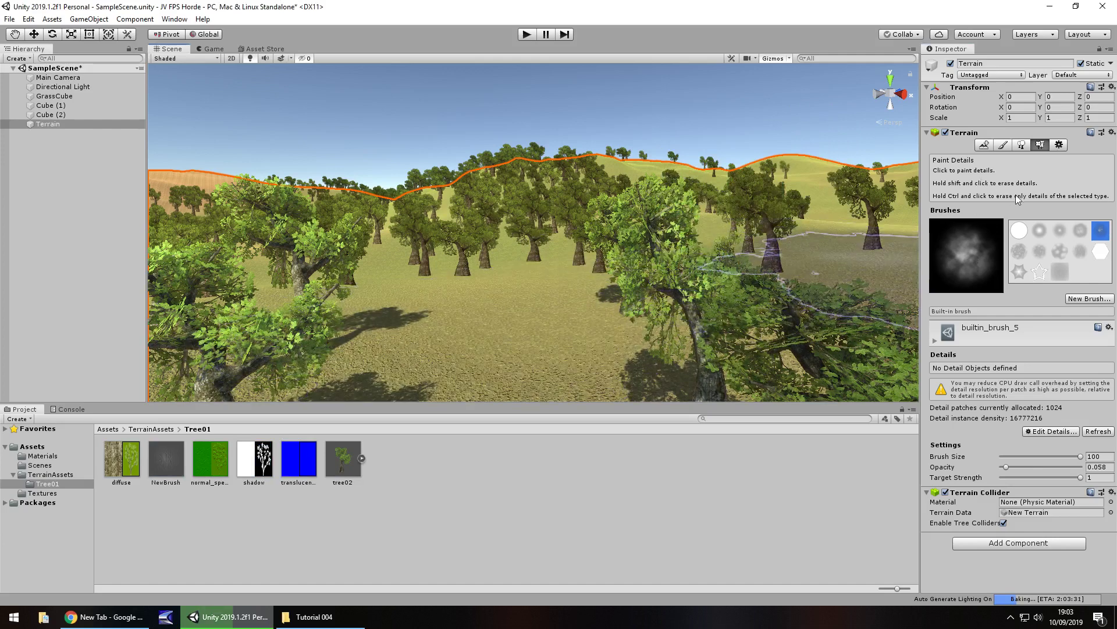
- Add a grass texture detail with GrassFlow001 as its detail texture
left_click(935, 341)
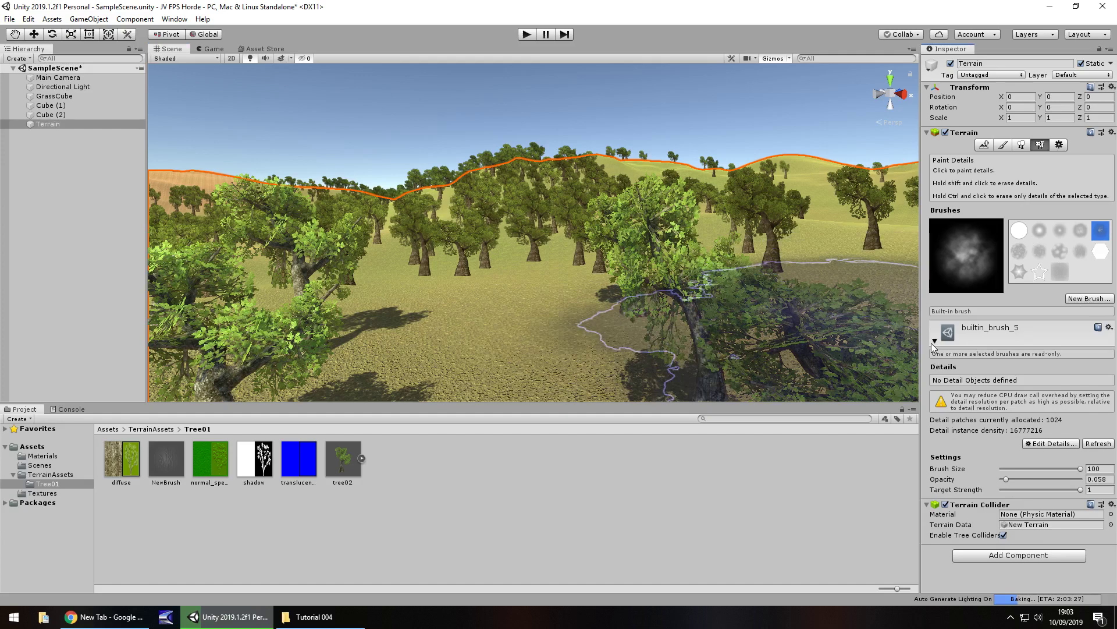
left_click(935, 340)
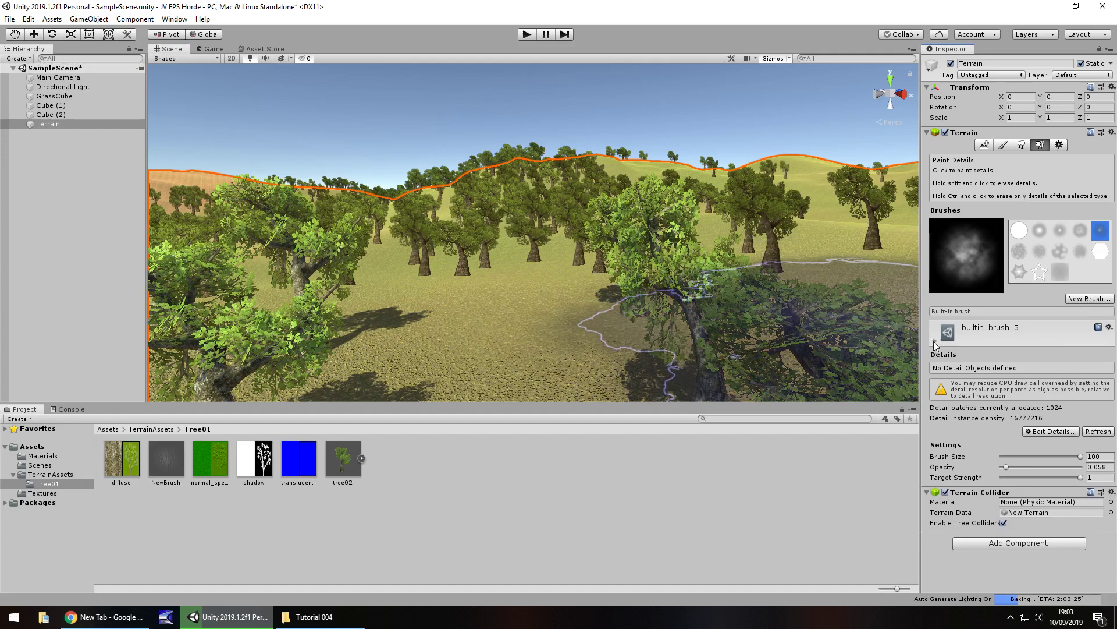
left_click(1053, 430)
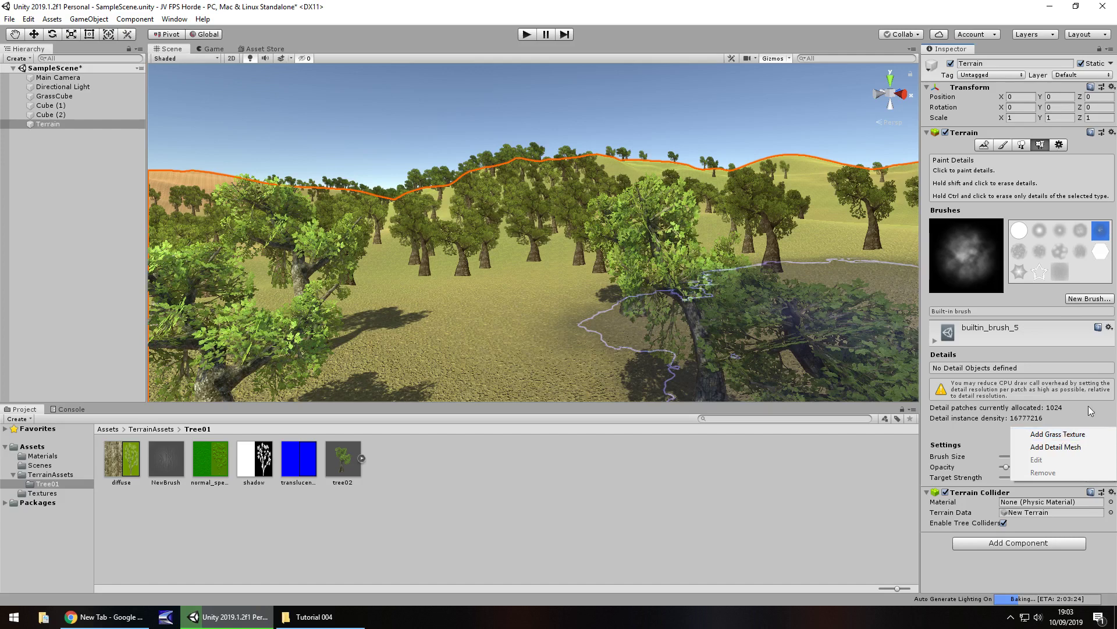
left_click(1064, 437)
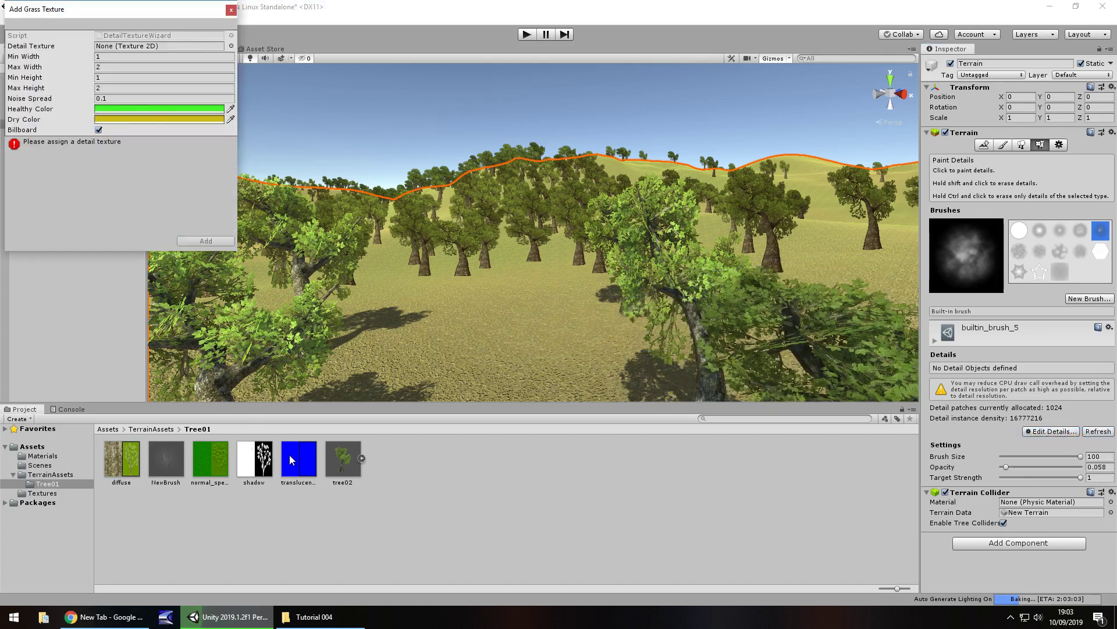
left_click(231, 46)
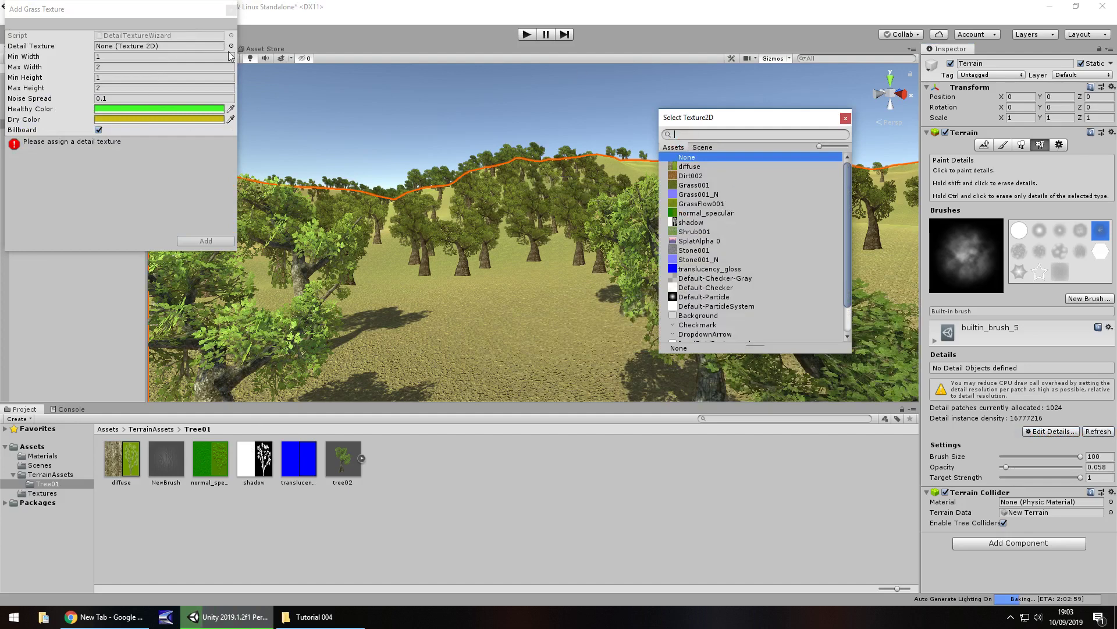
left_click(696, 204)
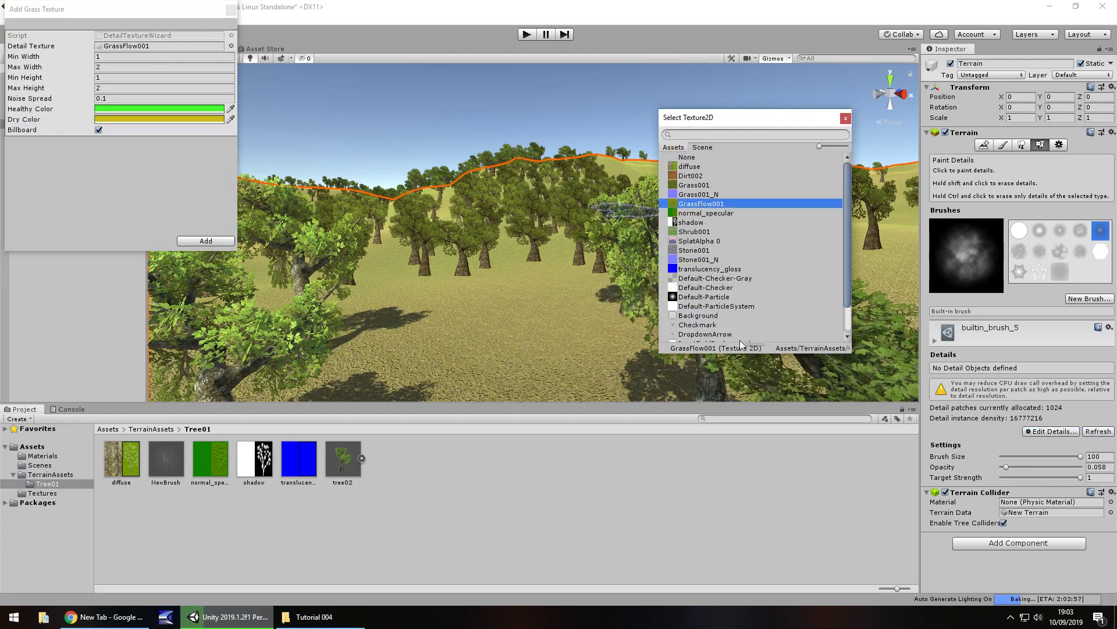
left_click(845, 119)
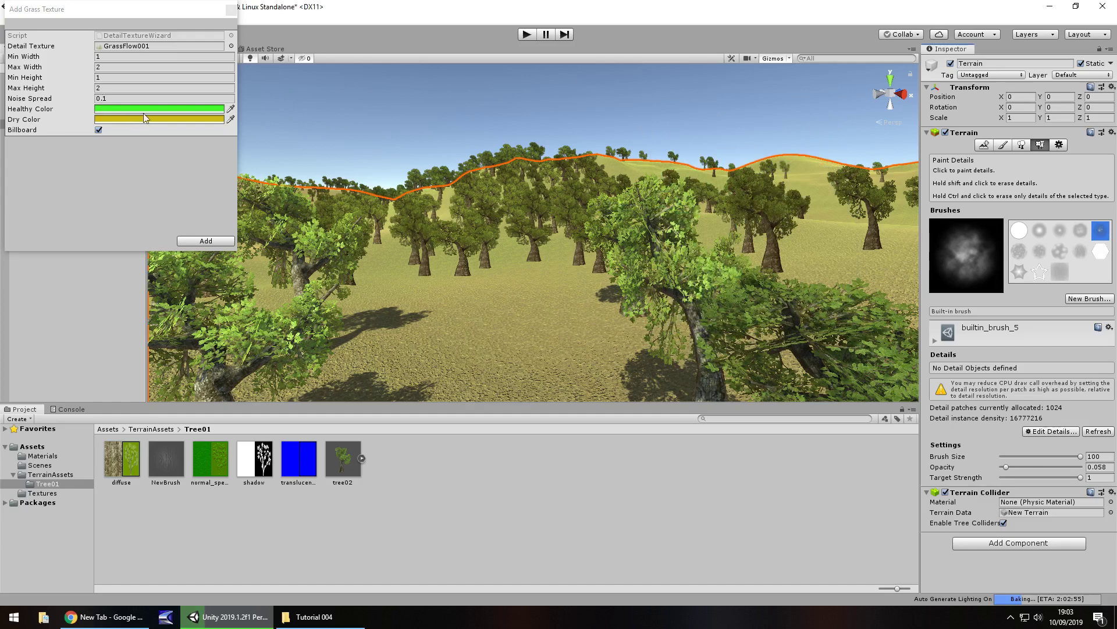
- Add GrassFlow001 as a grass detail and raise the painting opacity to 1
left_click(210, 240)
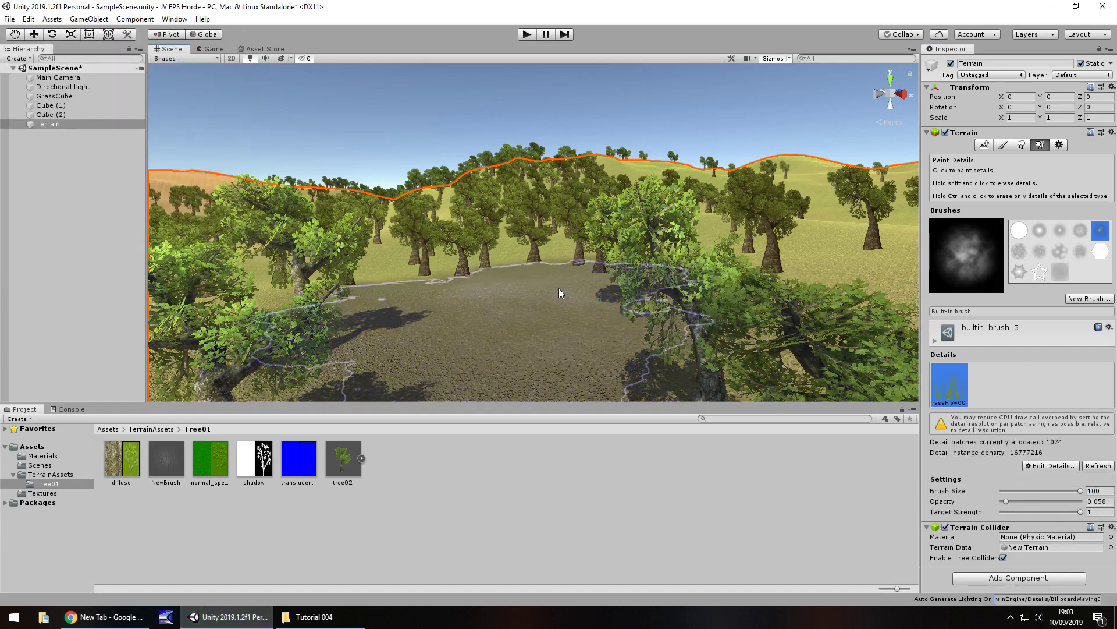
scroll(477, 314, "down", 5)
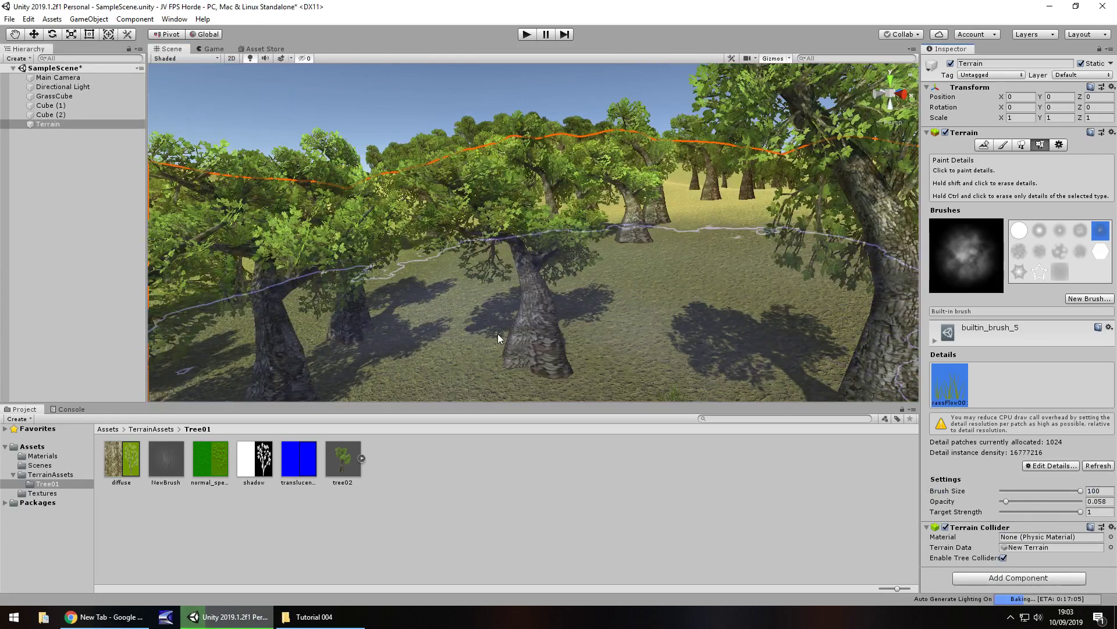
scroll(592, 315, "up", 3)
scroll(532, 324, "down", 5)
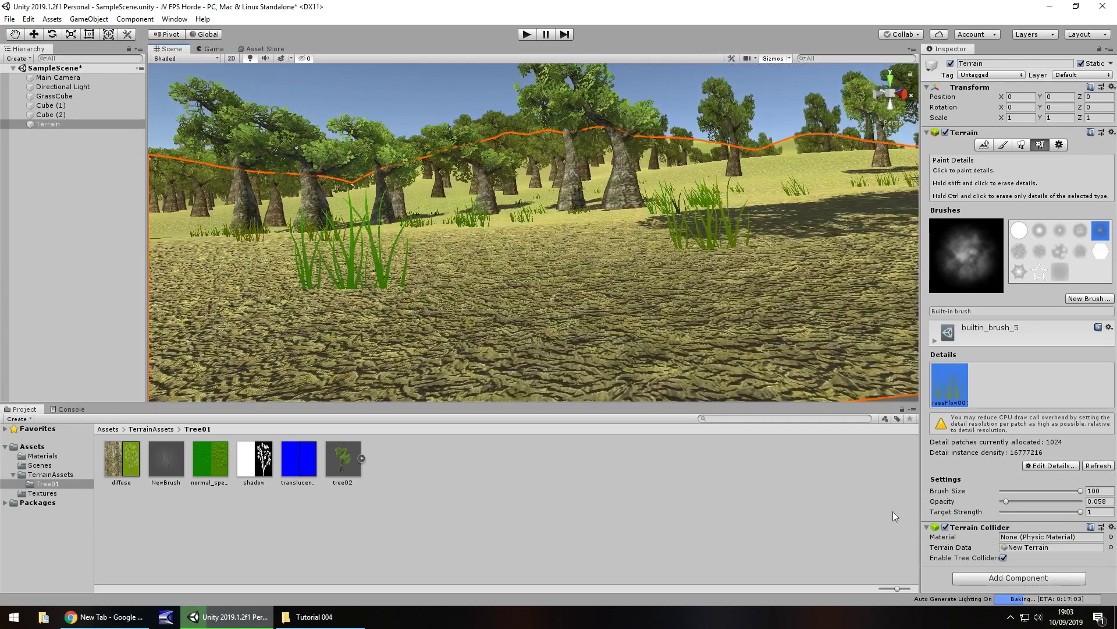
left_click_drag(1006, 500, 1081, 500)
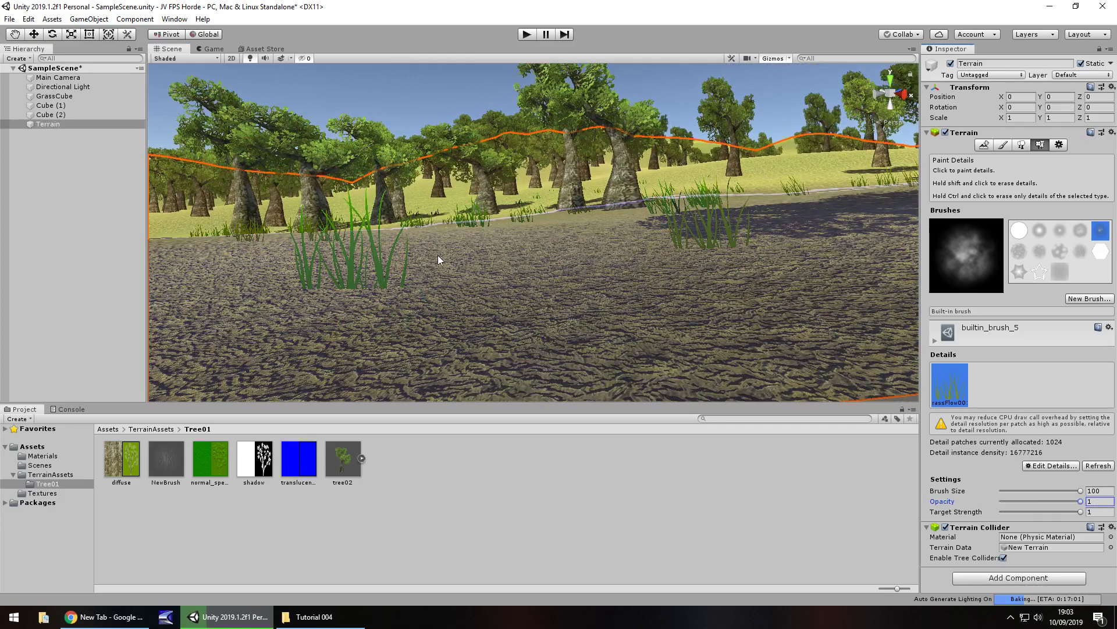
- Paint dense grass across the ground between the trees with brush size 100
scroll(443, 253, "up", 3)
mouse_move(445, 222)
left_mouse_down()
mouse_move(465, 247)
mouse_move(519, 266)
left_mouse_up()
scroll(519, 267, "up", 2)
scroll(524, 256, "up", 3)
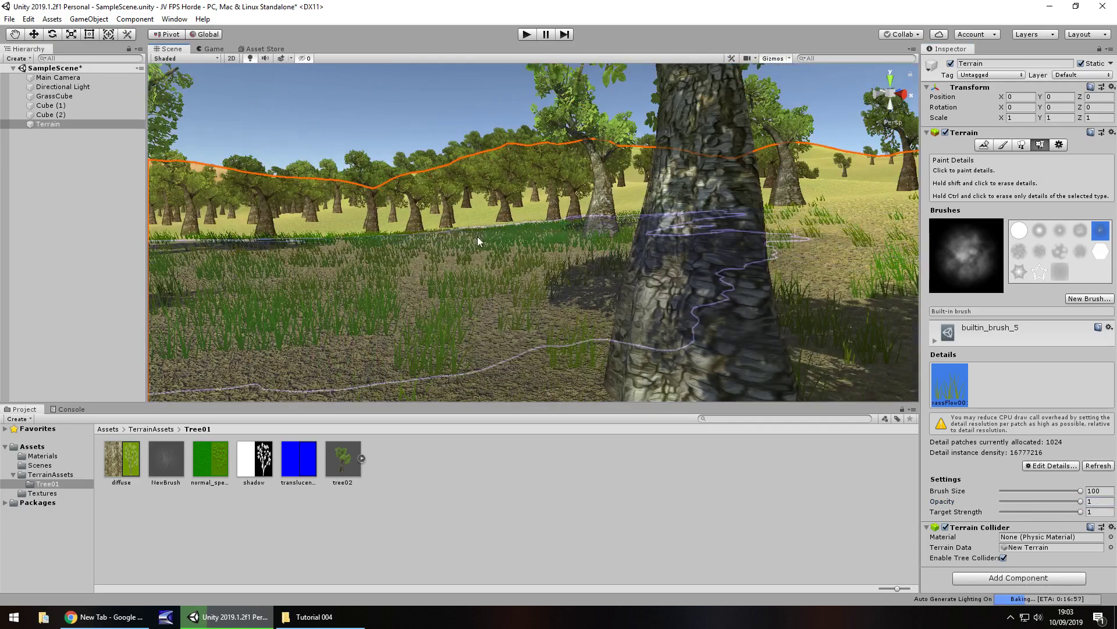
scroll(460, 256, "up", 2)
scroll(448, 267, "down", 3)
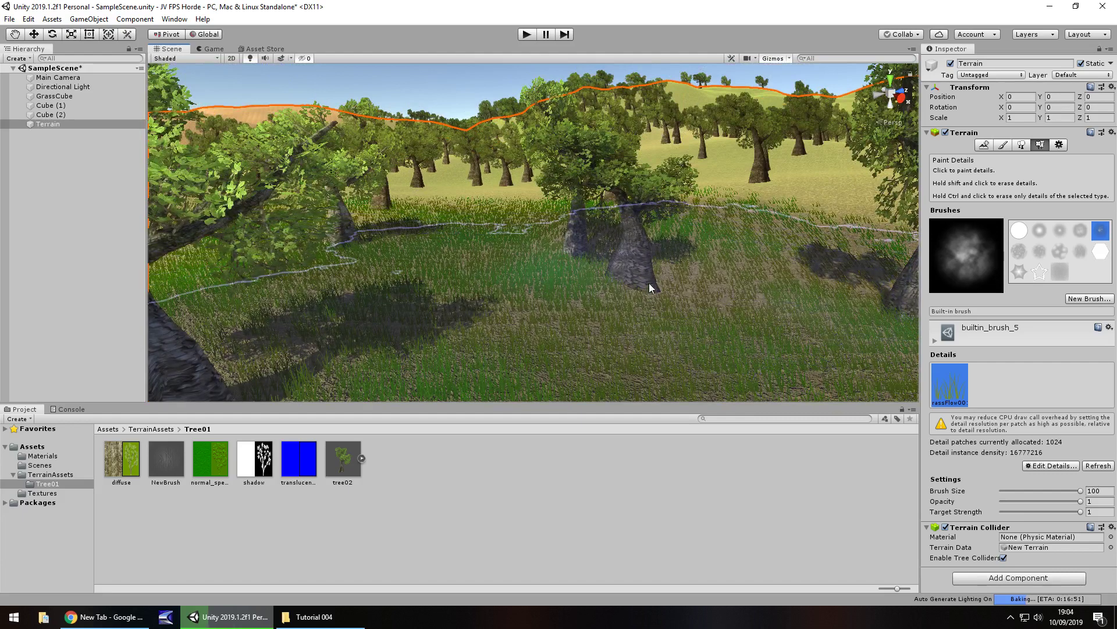
- Edit the GrassFlow001 detail and set its healthy colour to a strong green (15A600)
left_click(1046, 465)
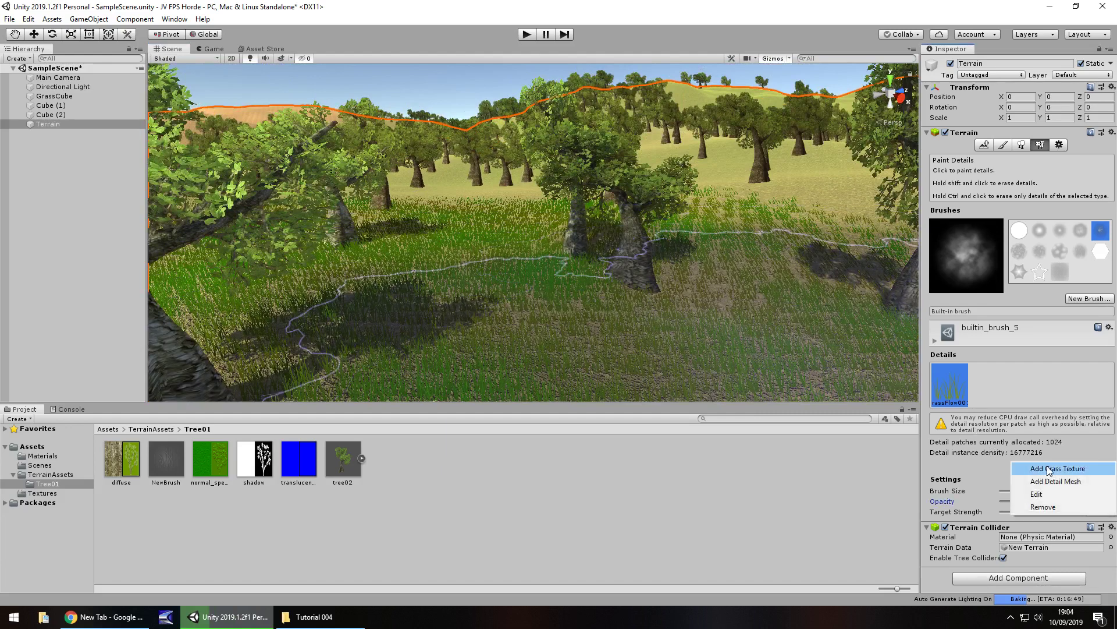
left_click(1046, 493)
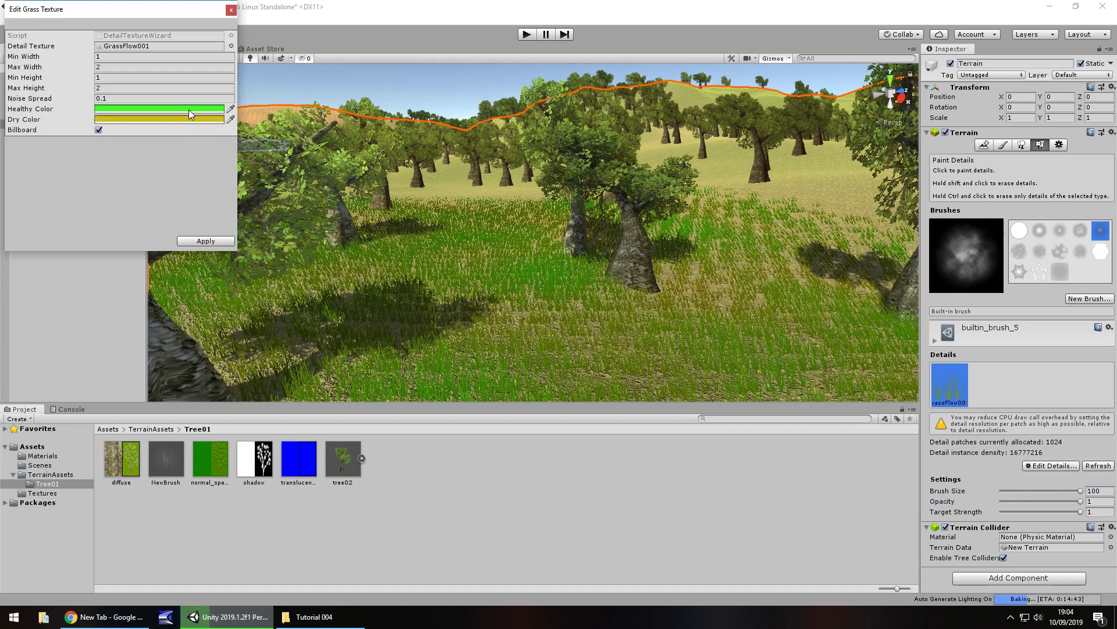
left_click(188, 109)
left_click_drag(162, 113, 118, 85)
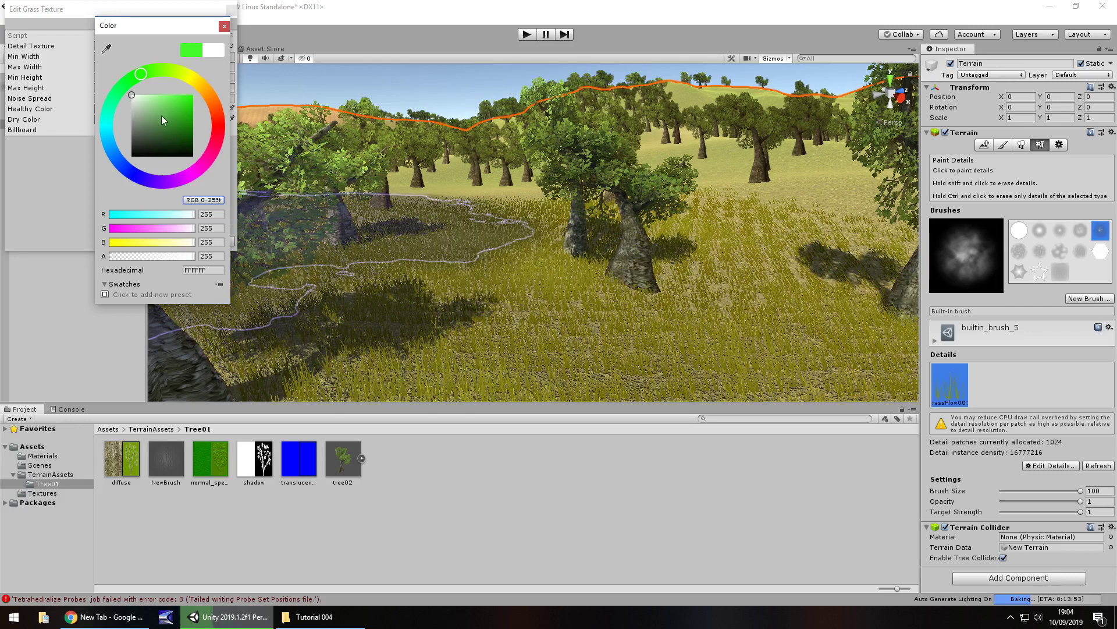
left_click(150, 144)
left_click_drag(104, 194, 104, 194)
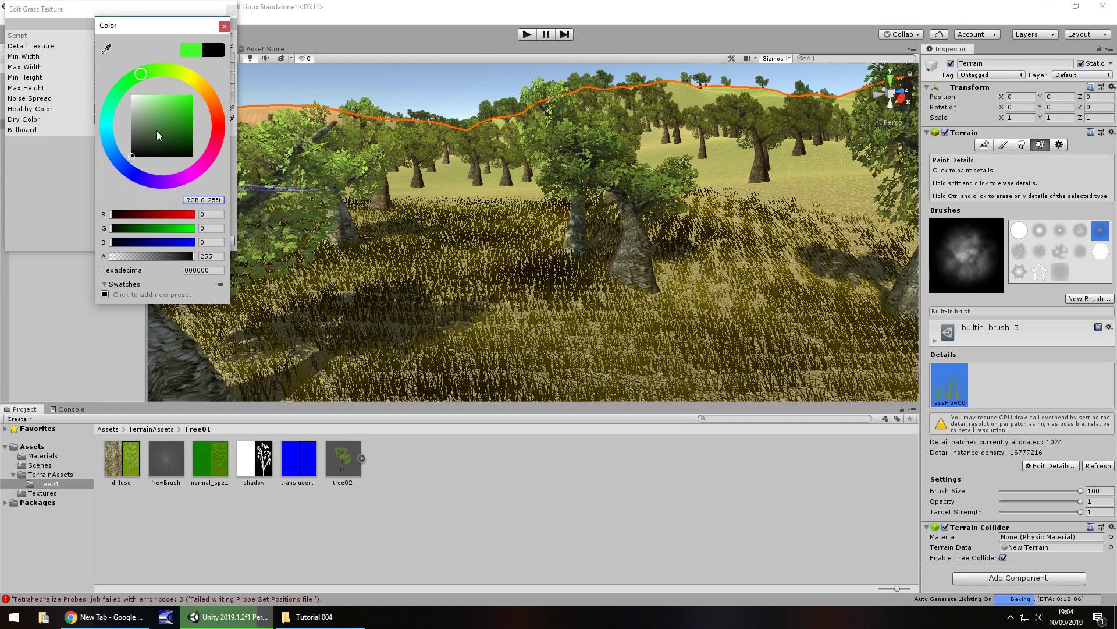
left_click_drag(158, 136, 201, 121)
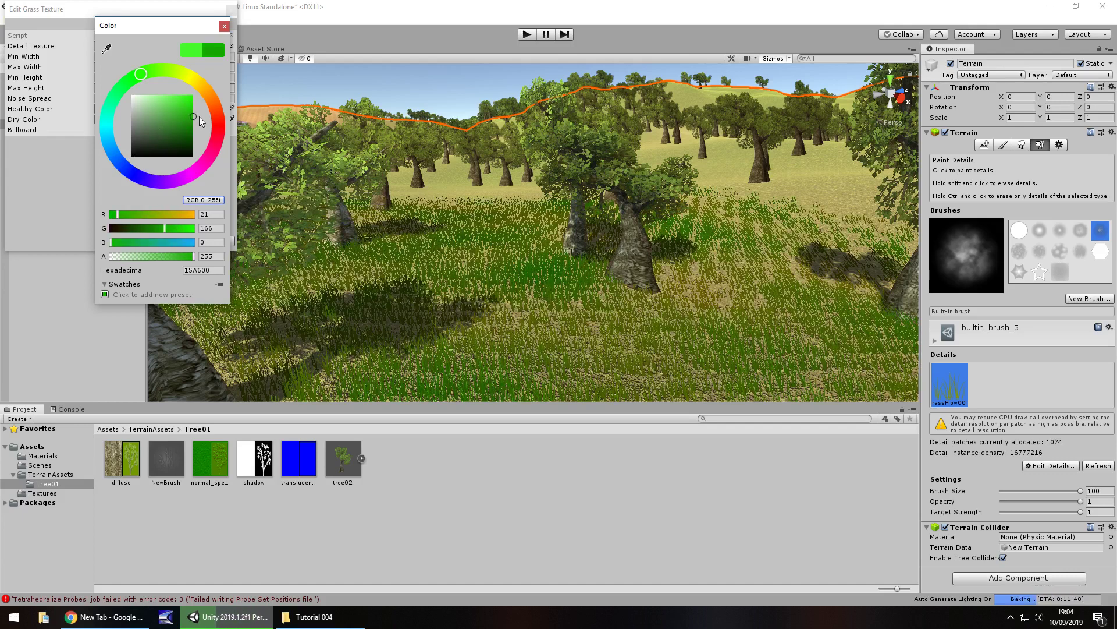
- Set the grass dry colour to pale green (B3F8B1) and apply the edited colours
left_click(223, 26)
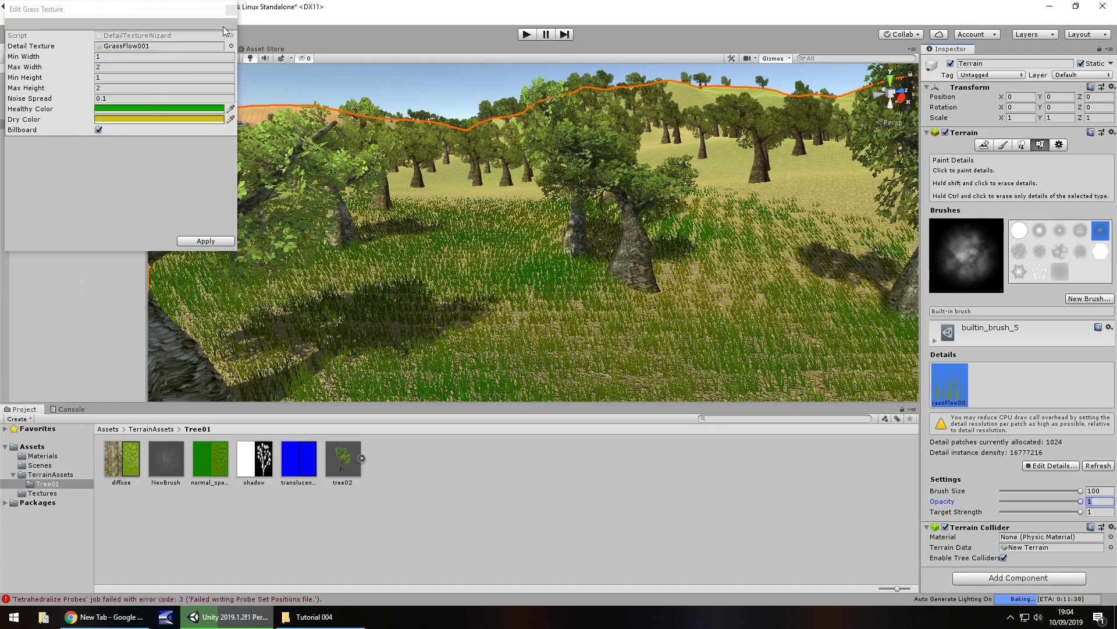
left_click(145, 120)
left_click_drag(145, 121, 116, 83)
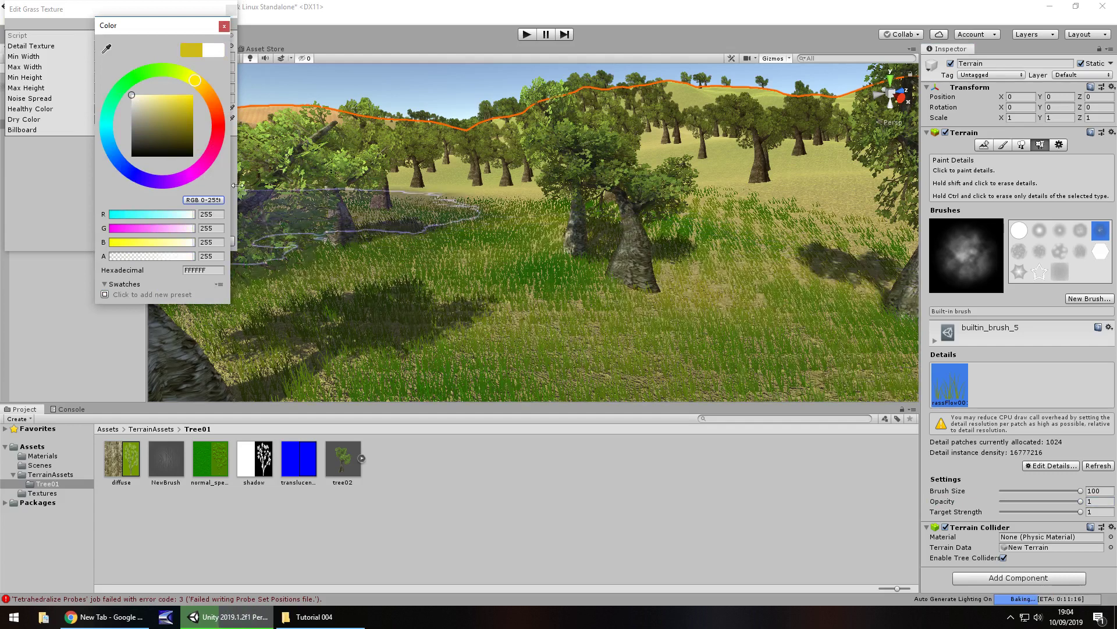
left_click(137, 79)
left_click_drag(158, 105, 233, 99)
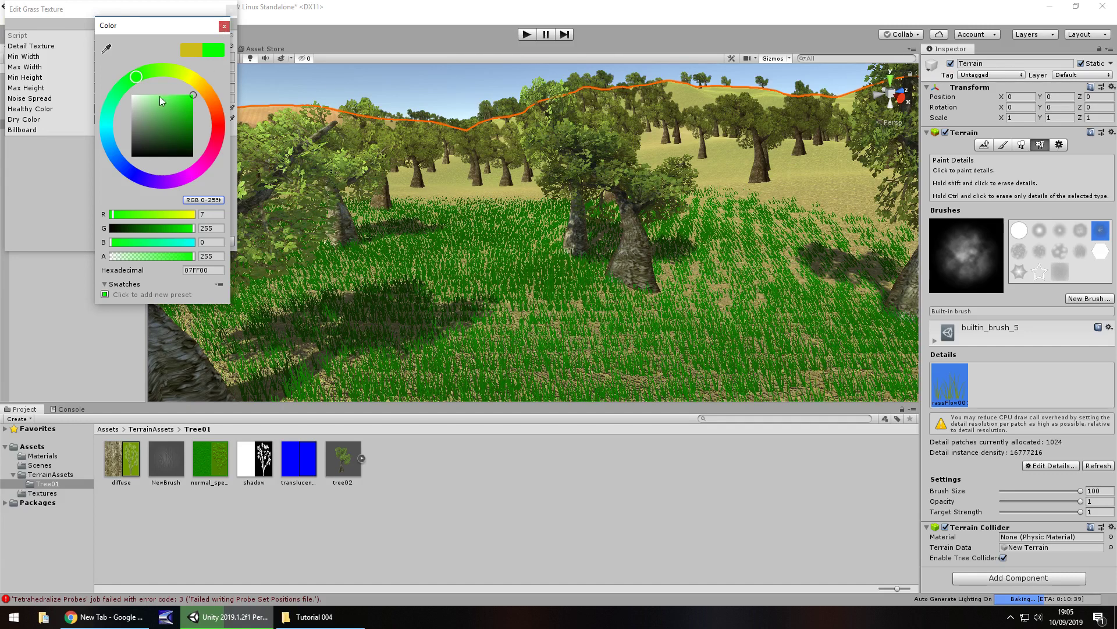
mouse_move(159, 96)
left_mouse_down()
mouse_move(148, 98)
mouse_move(158, 96)
left_mouse_up()
left_click(224, 26)
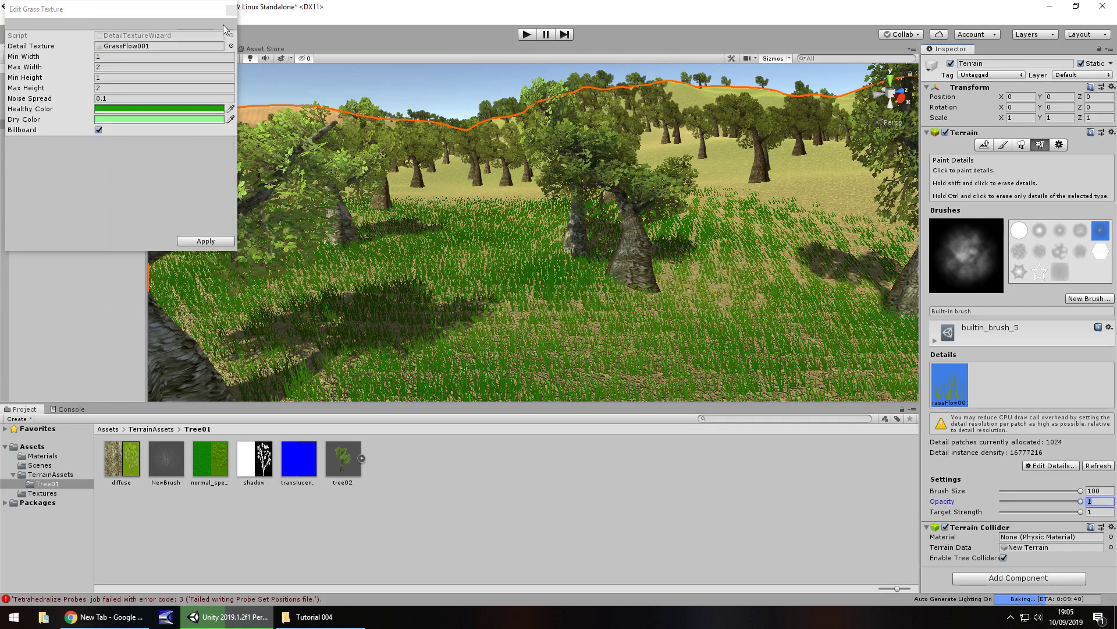
left_click(205, 241)
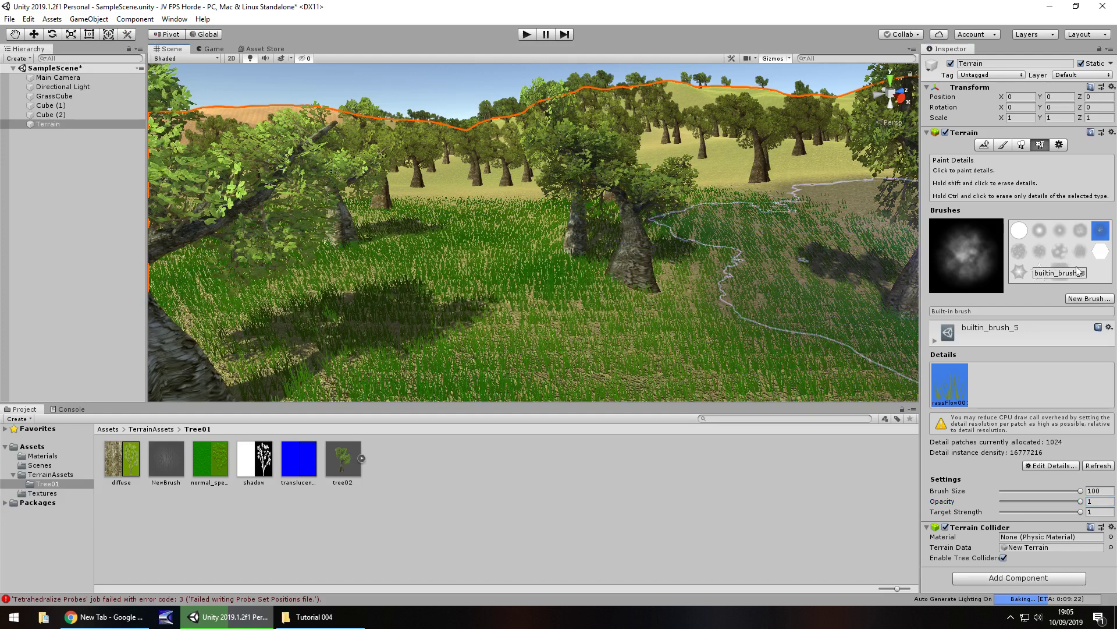
- Create a new terrain brush from the Default-Particle texture
left_click(1094, 298)
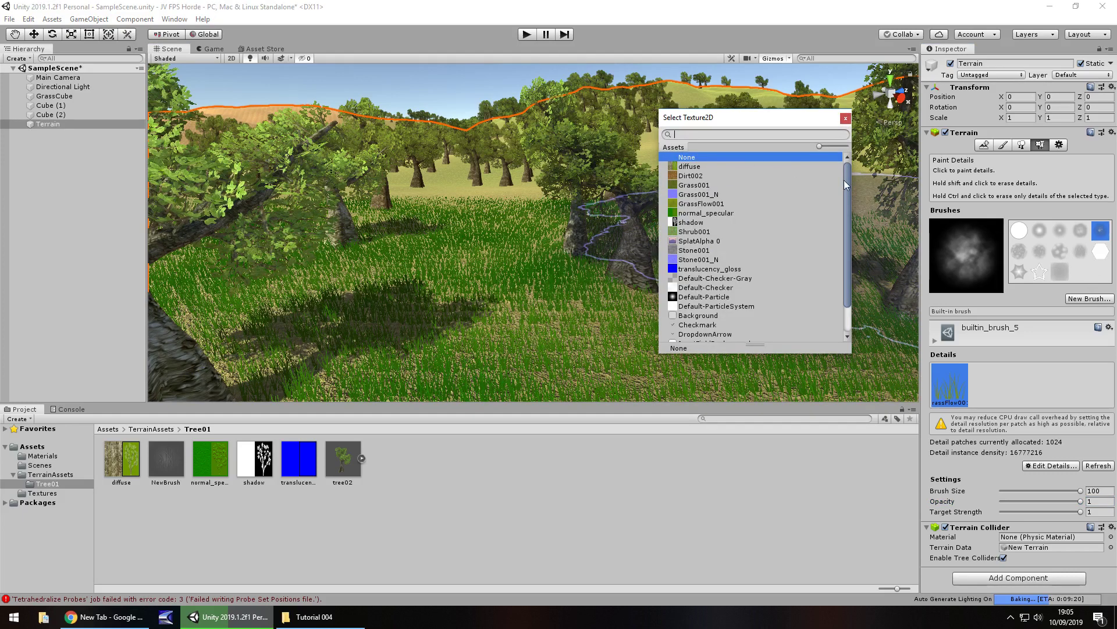
left_click_drag(847, 183, 847, 225)
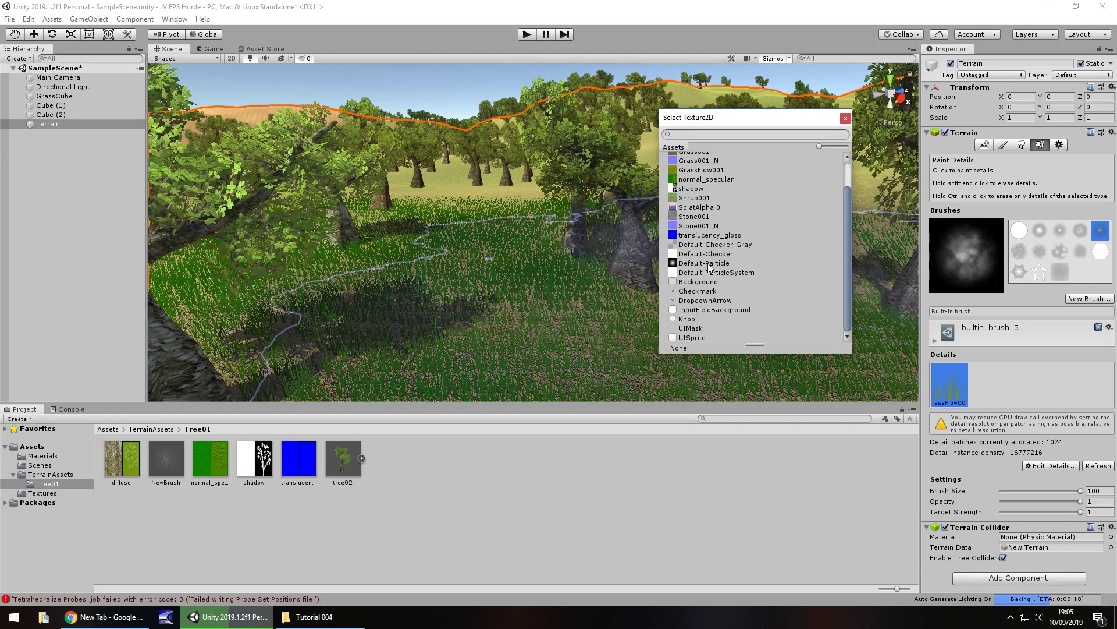
left_click(707, 264)
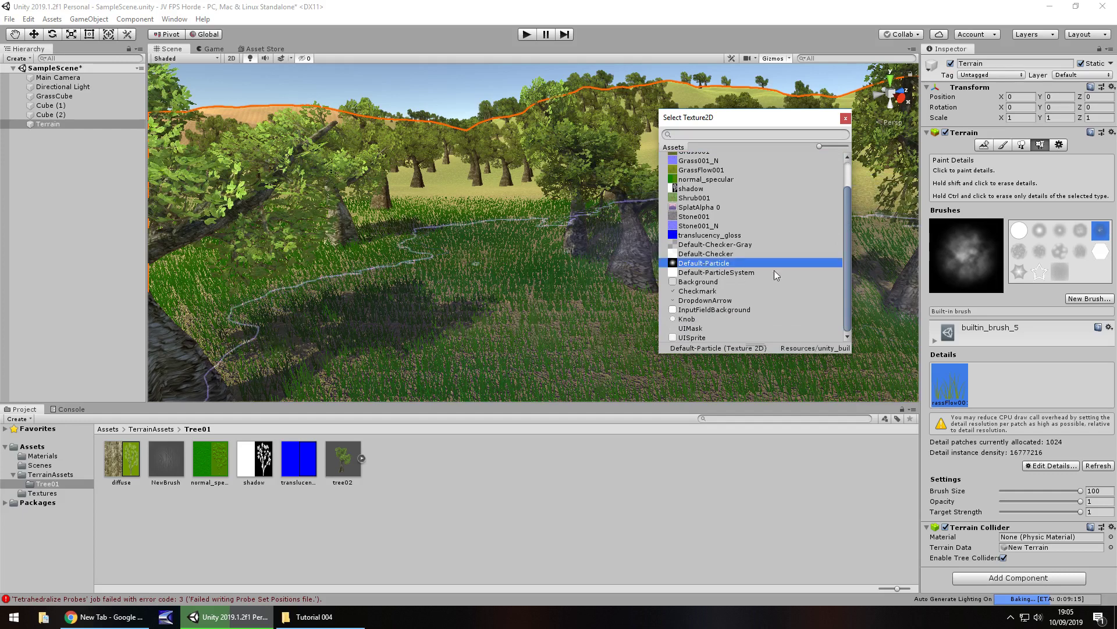
double_click(717, 262)
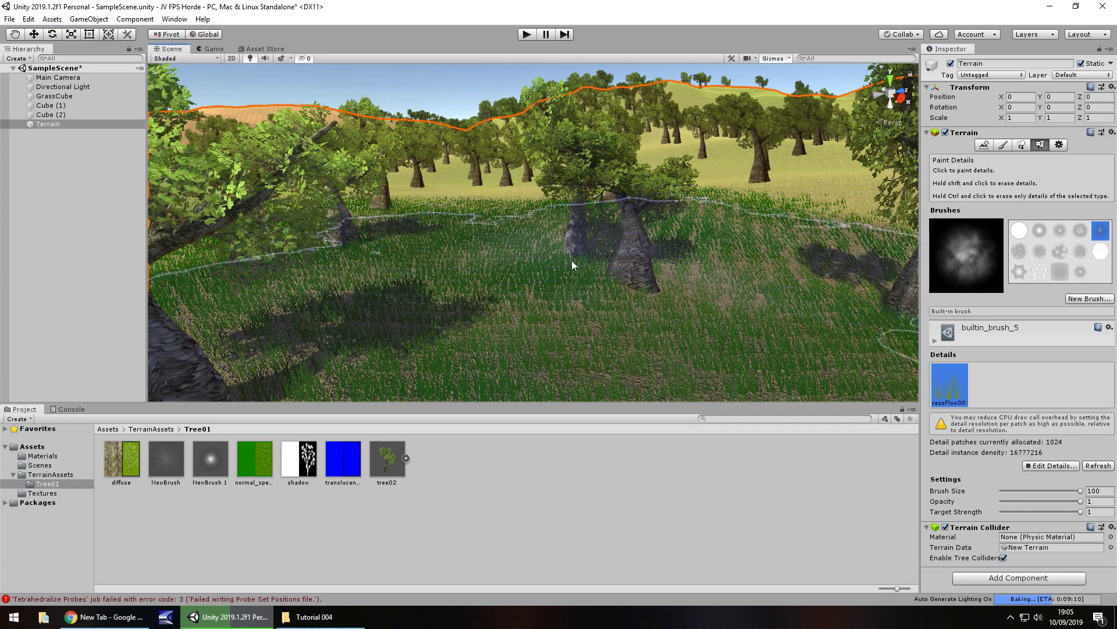
- Select NewBrush 1, then the grass-textured NewBrush, to paint more grass among the trees
left_click(1080, 272)
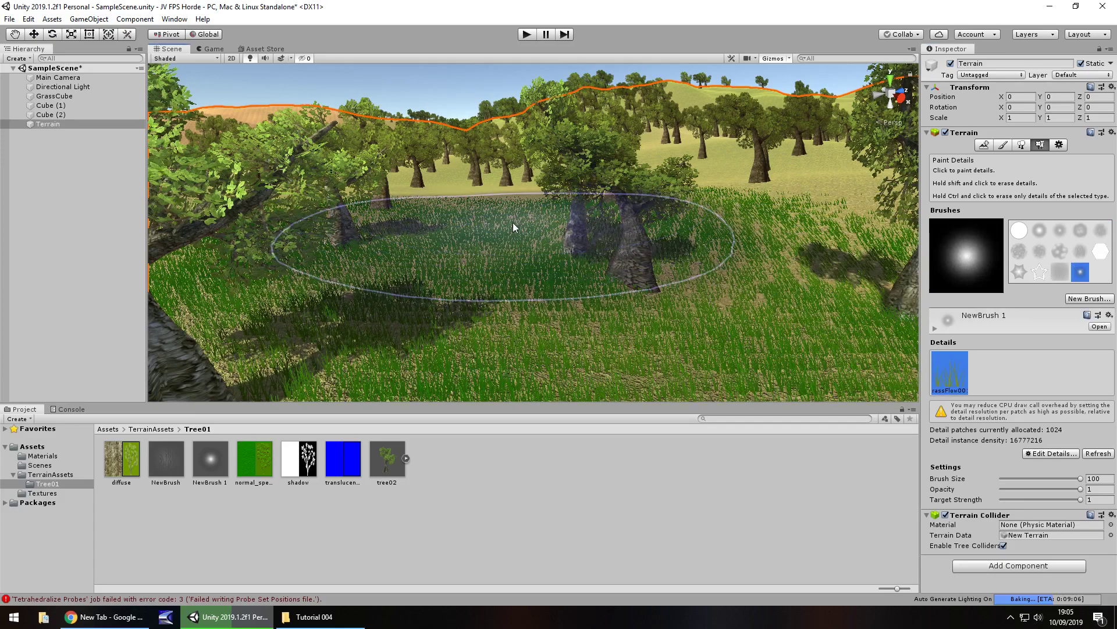
left_click(1065, 272)
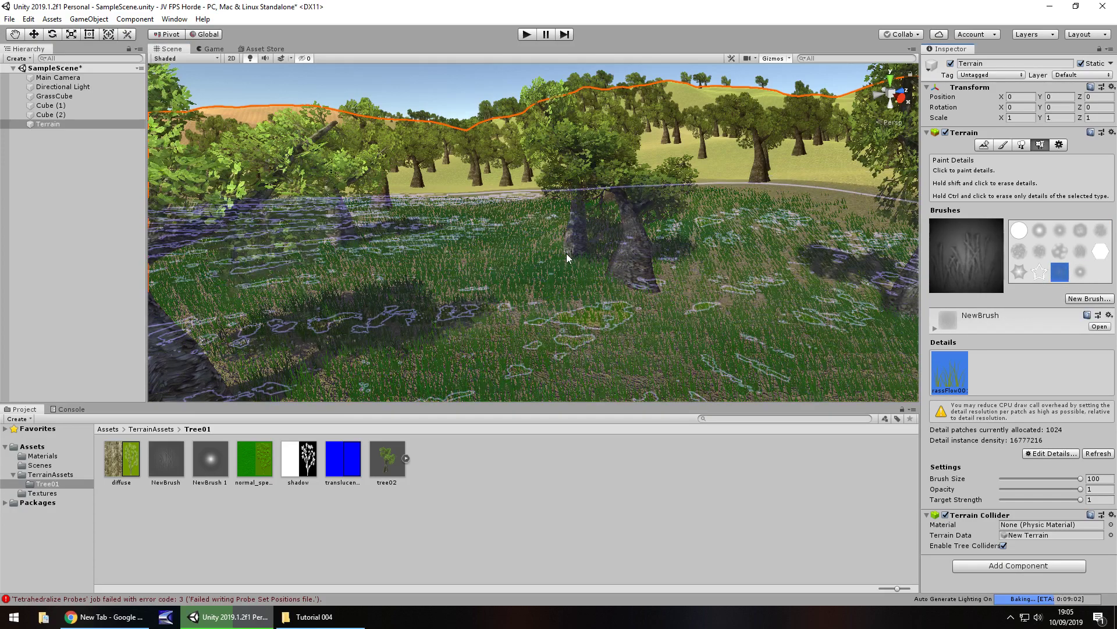
scroll(454, 273, "down", 5)
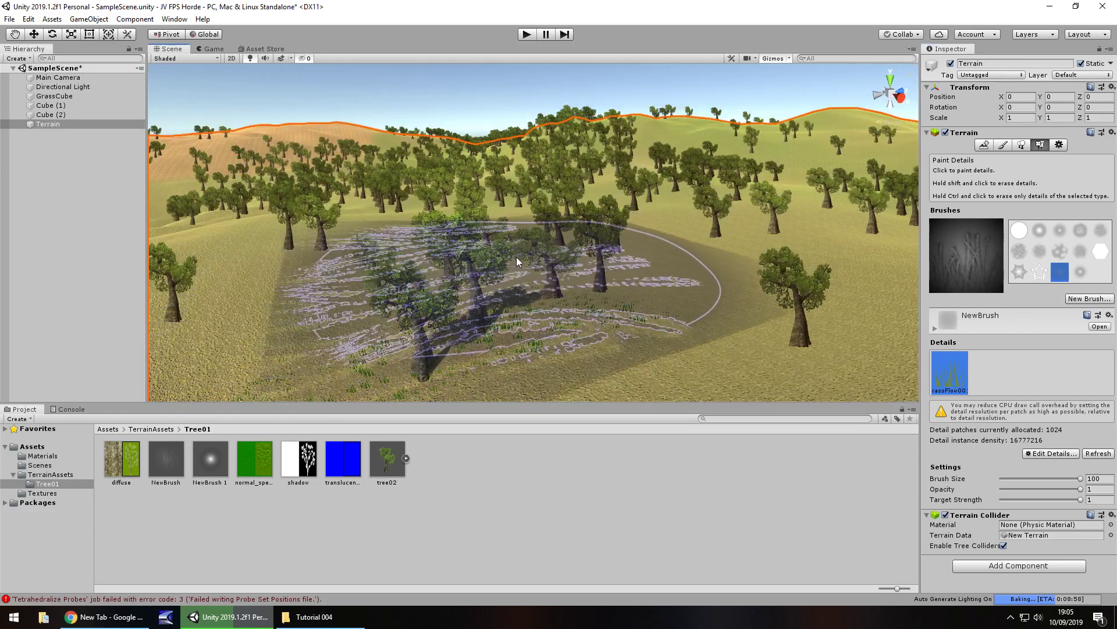
scroll(534, 257, "up", 3)
scroll(573, 278, "up", 4)
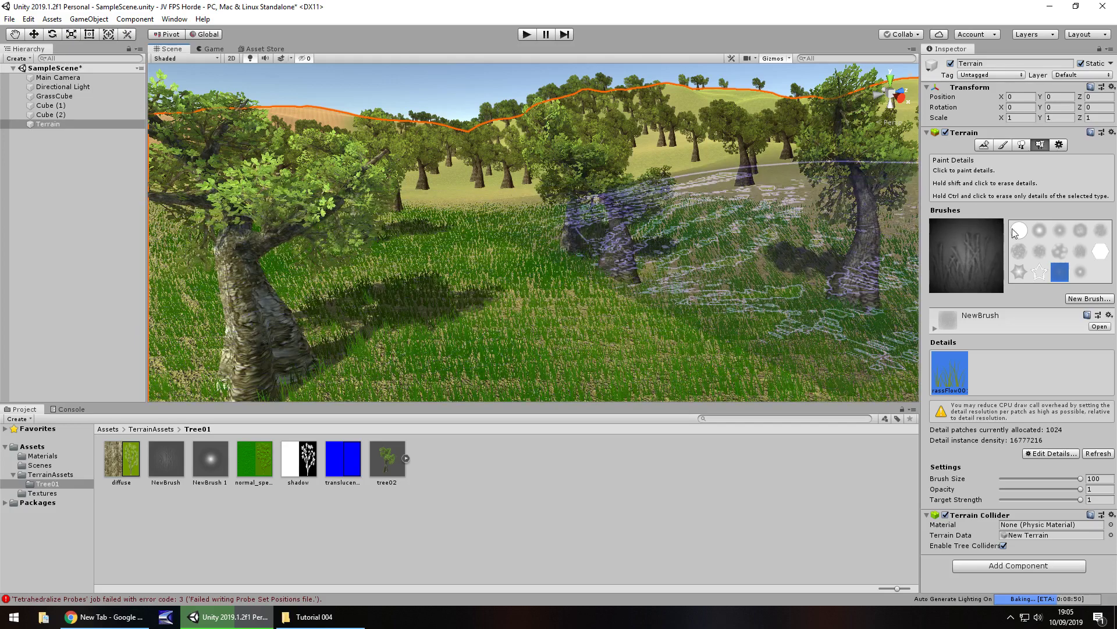
- Lower NewBrush's falloff curve end to about 0.7 for an ease-in, then select builtin_brush_8
left_click(936, 327)
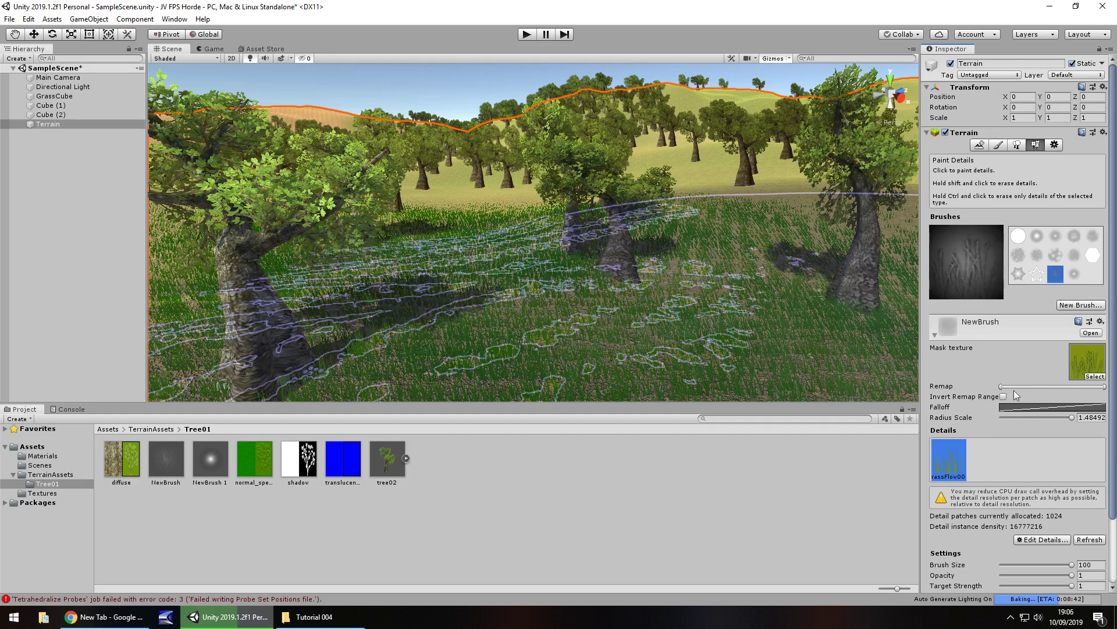
left_click(1040, 411)
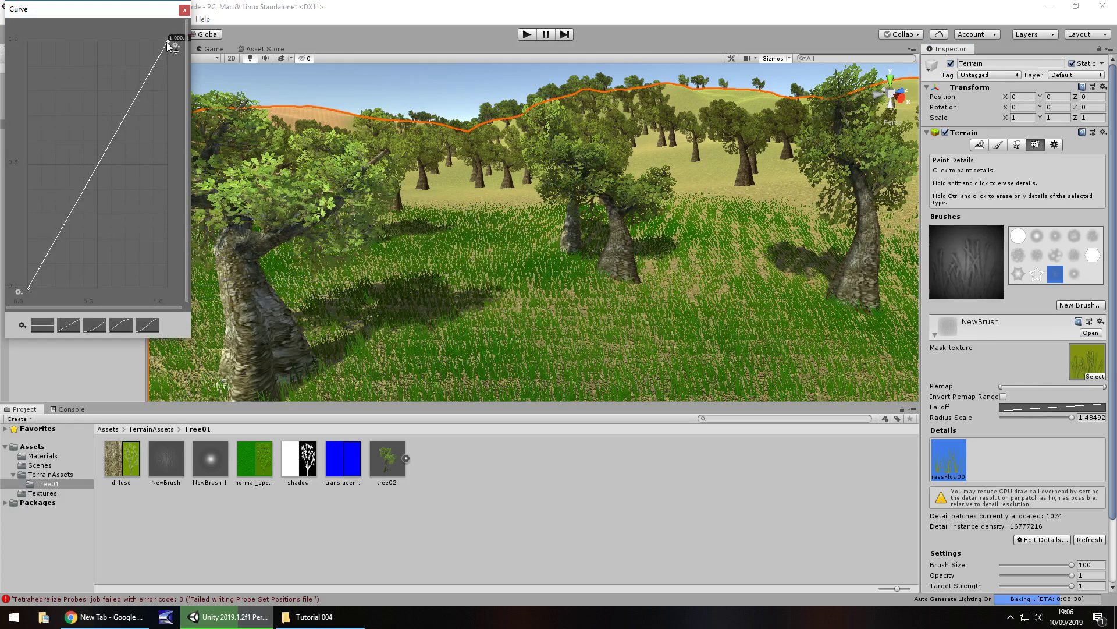
left_click_drag(168, 42, 168, 117)
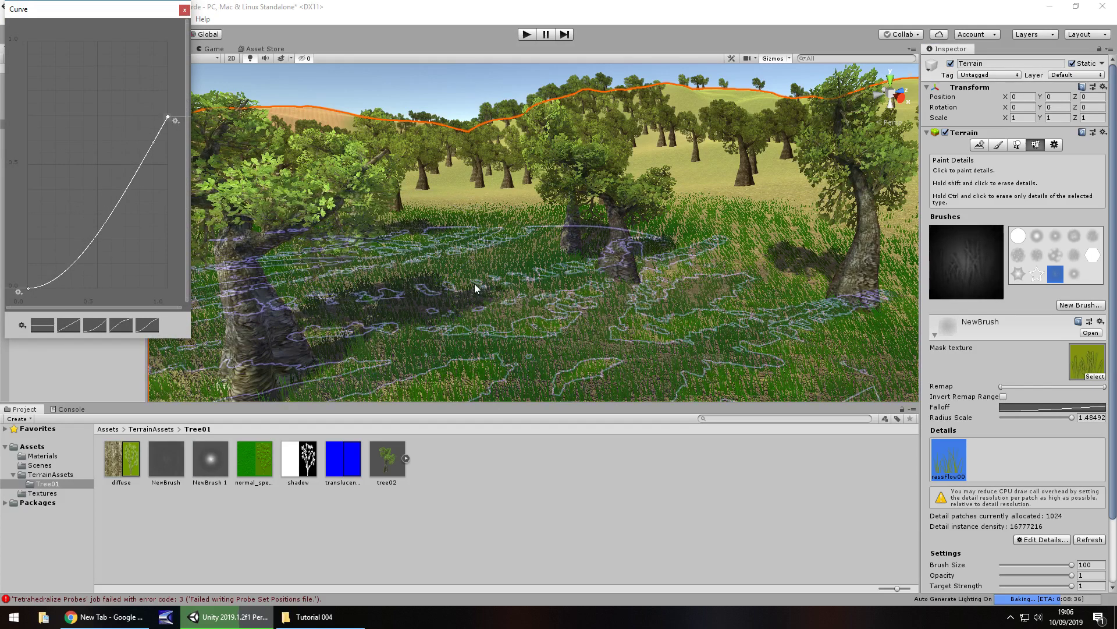
left_click(474, 288)
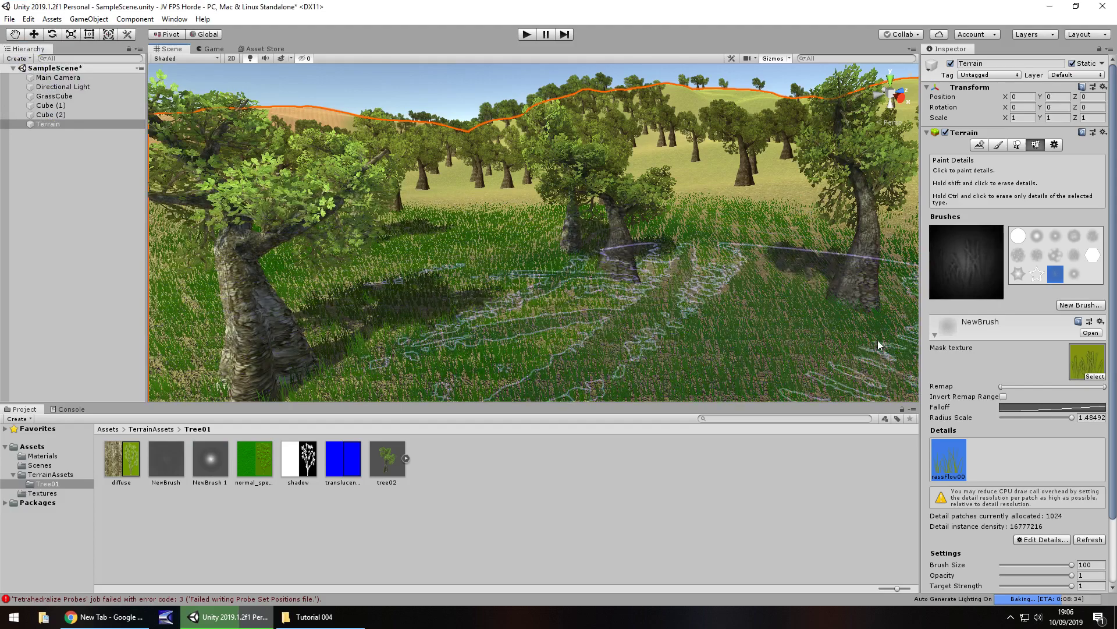
left_click(935, 335)
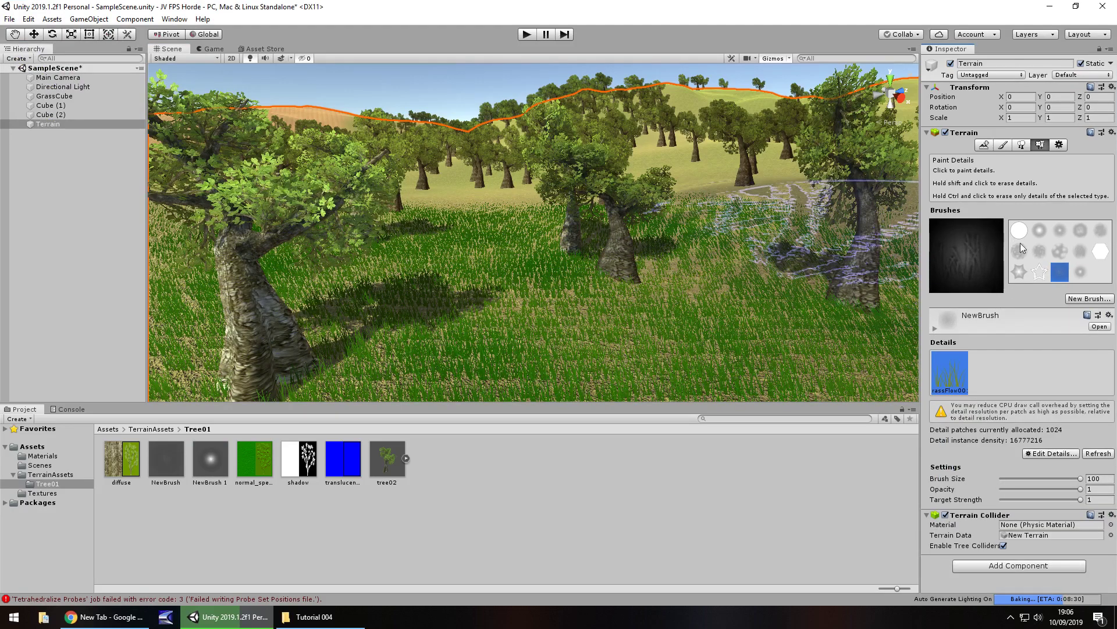
left_click(1059, 250)
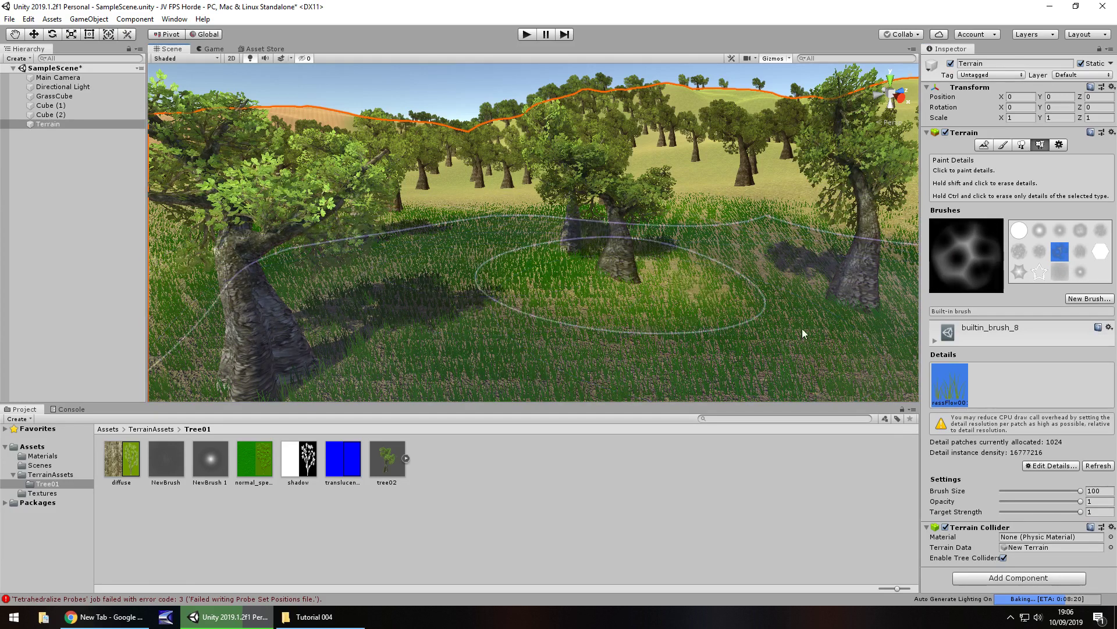
- Start a new grass texture detail using the GrassFlow001 texture
left_click(1055, 467)
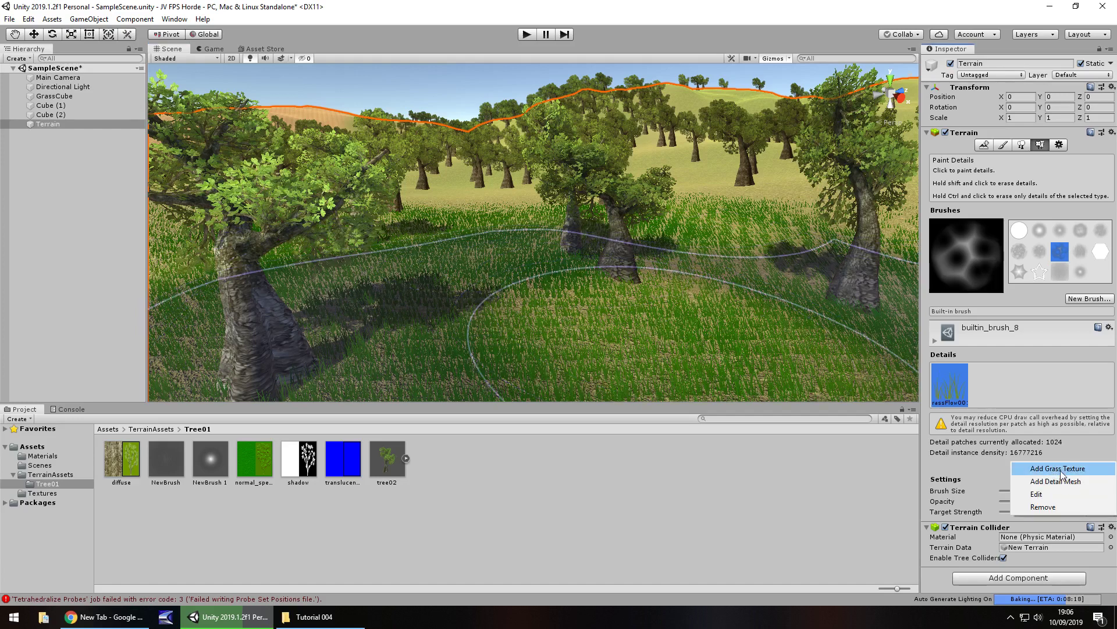
left_click(1056, 468)
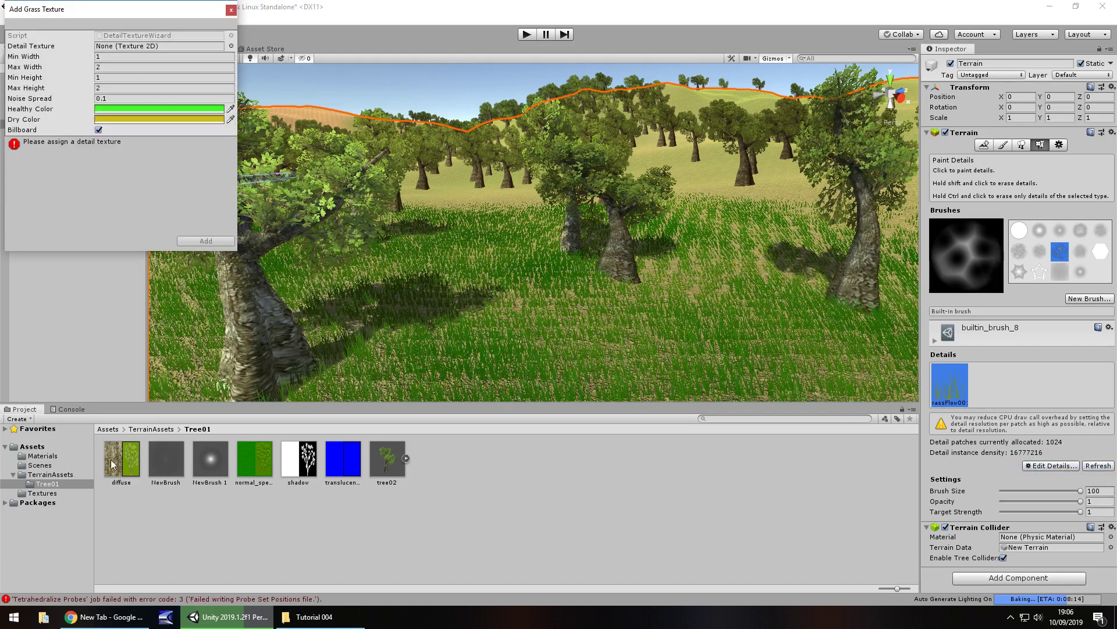
left_click(231, 45)
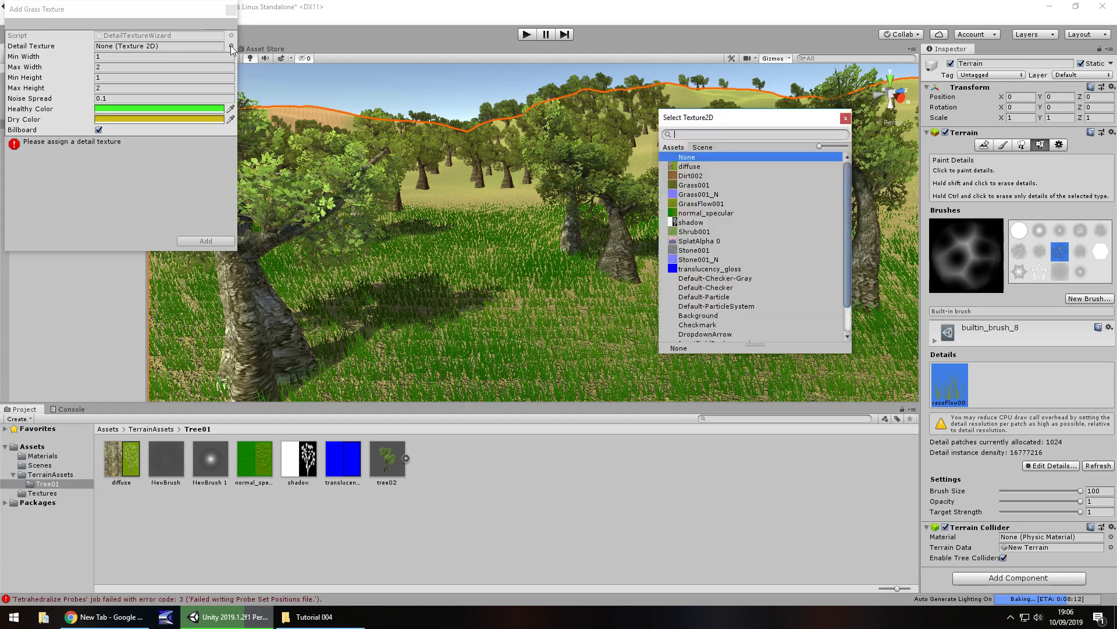
double_click(701, 203)
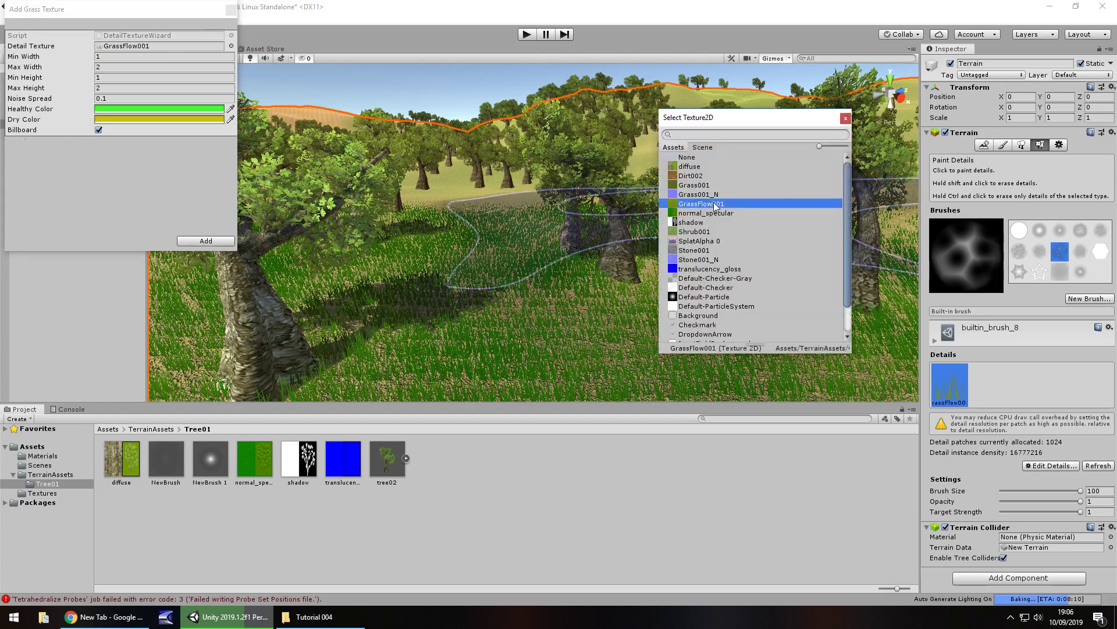
- Give it a red healthy colour (F9352A) and orange dry colour (CD891A), then add it
left_click(203, 109)
left_click(217, 128)
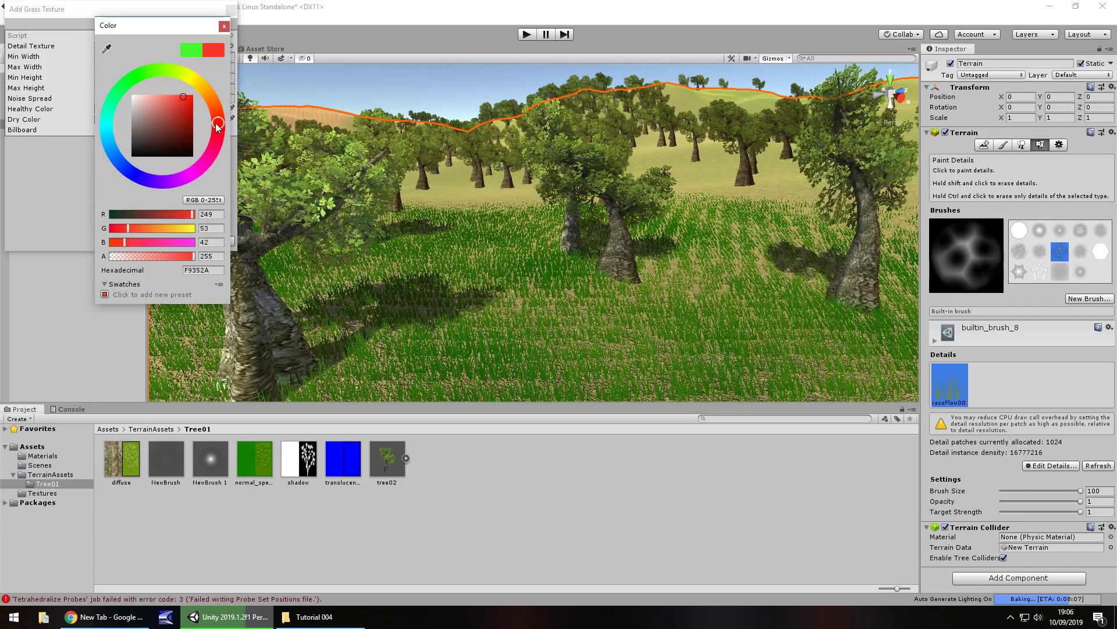
left_click(226, 27)
left_click(155, 120)
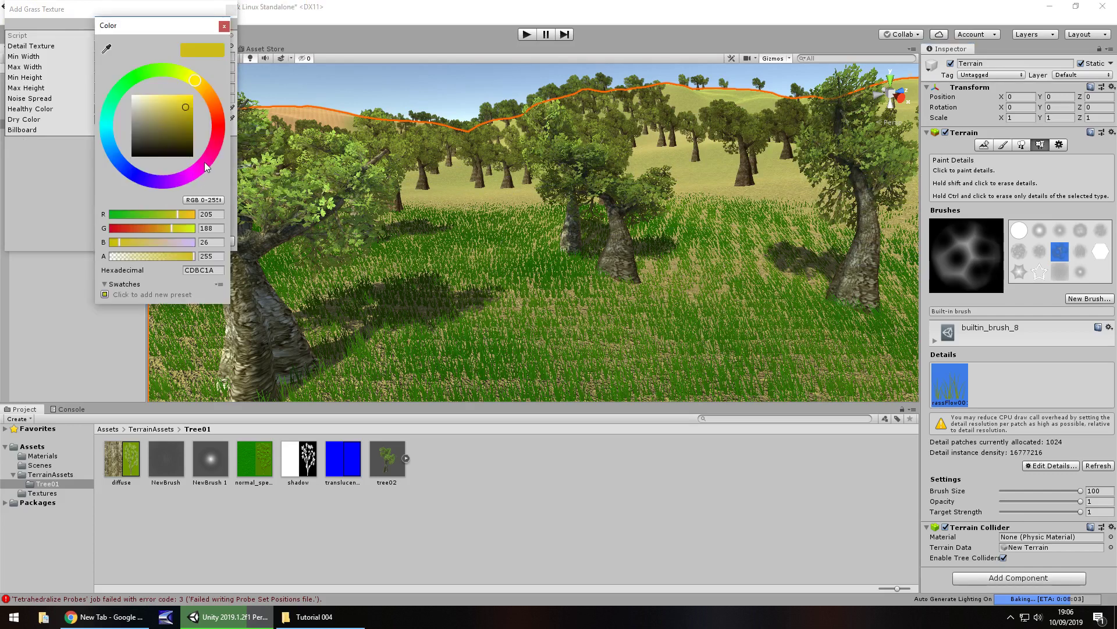
left_click(208, 96)
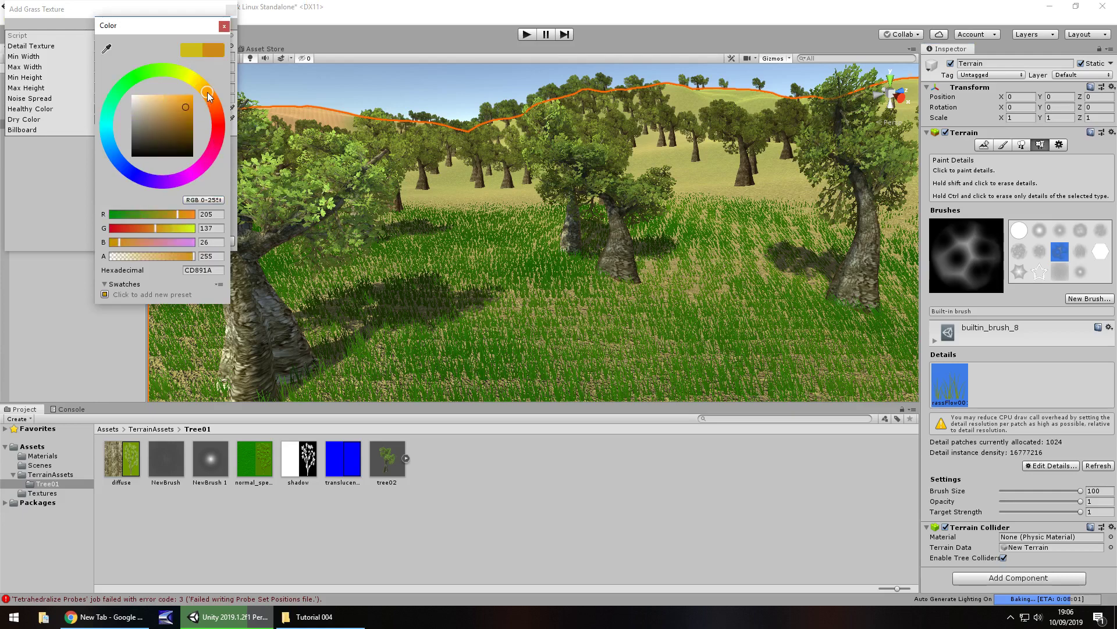
left_click(224, 27)
left_click(229, 241)
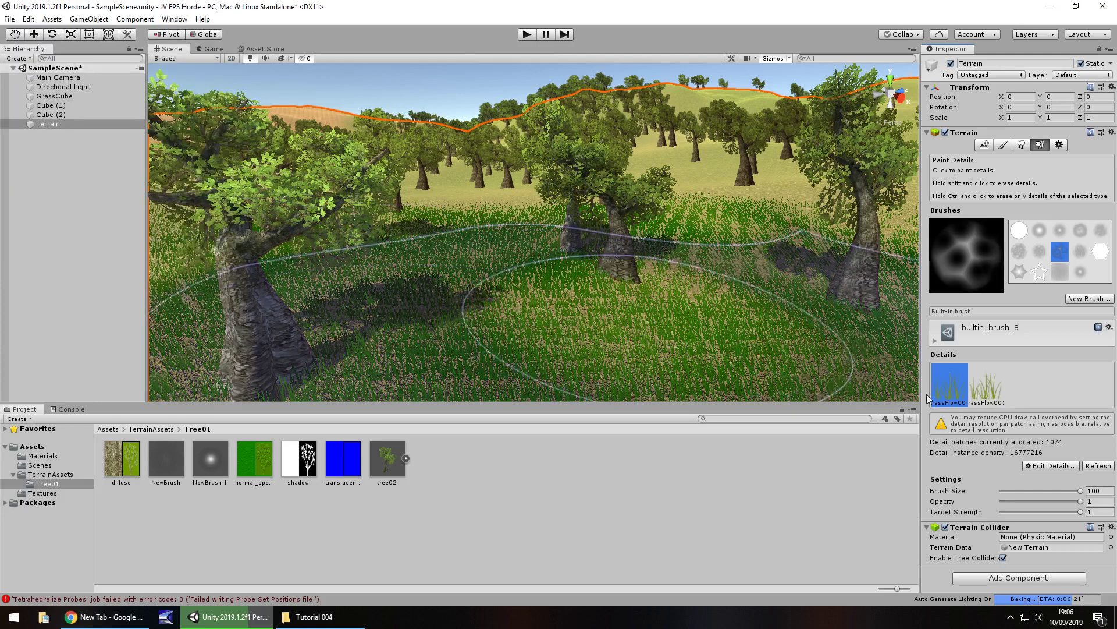
- Paint the red GrassFlow001 grass across the foreground meadow, mixing with the green grass
left_click(986, 384)
mouse_move(526, 305)
left_mouse_down()
mouse_move(512, 279)
mouse_move(769, 184)
mouse_move(573, 163)
mouse_move(486, 210)
mouse_move(449, 200)
mouse_move(490, 170)
left_mouse_up()
scroll(491, 170, "up", 5)
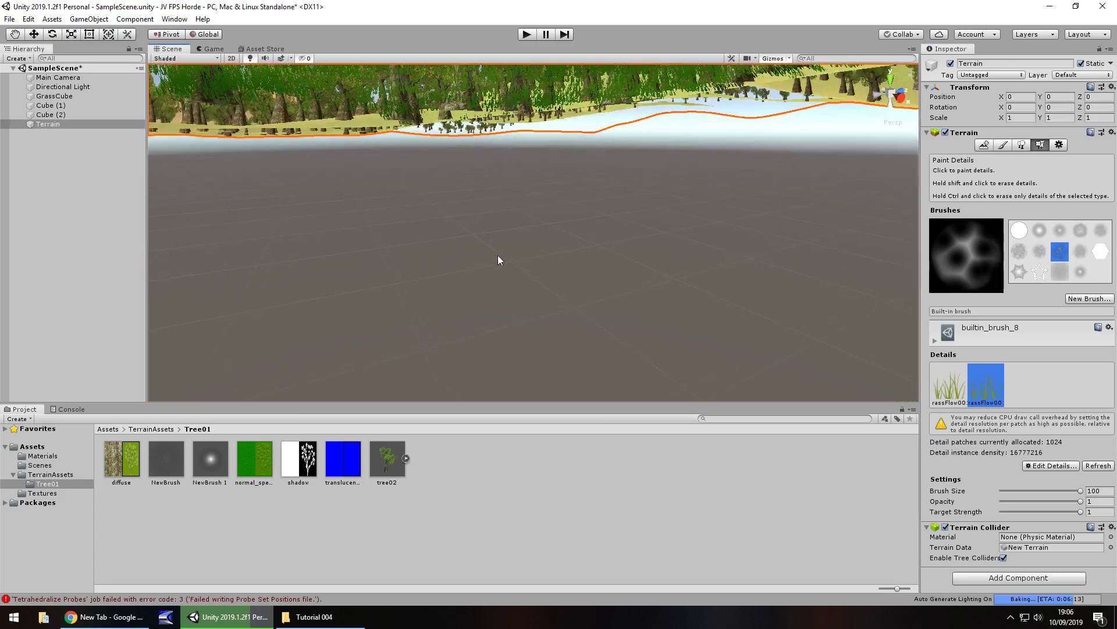
scroll(476, 275, "down", 3)
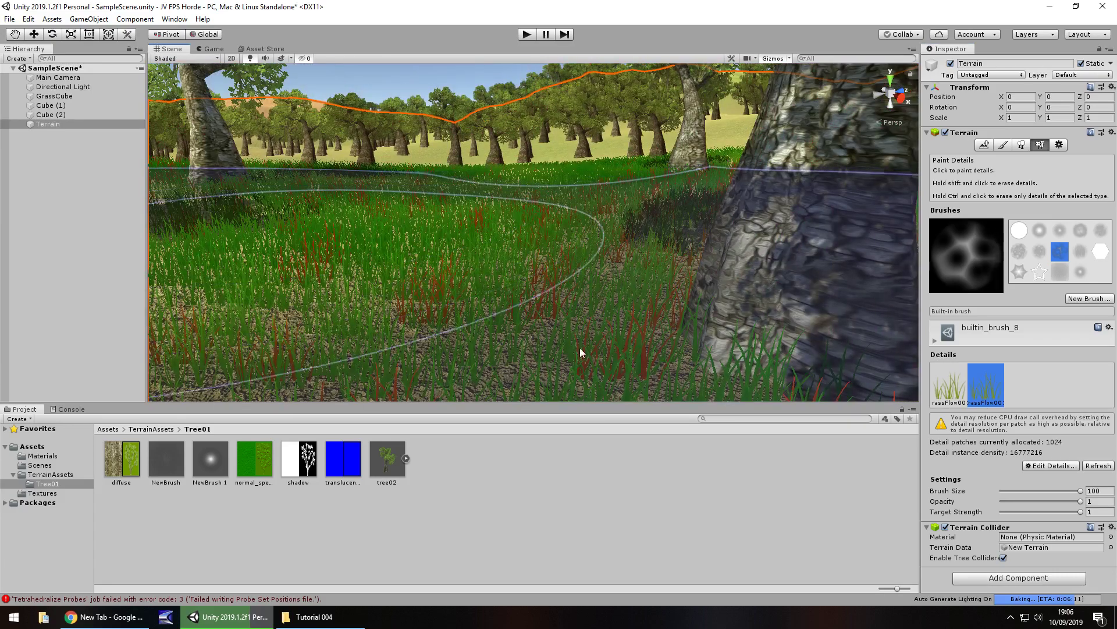
scroll(541, 331, "down", 3)
scroll(515, 299, "up", 3)
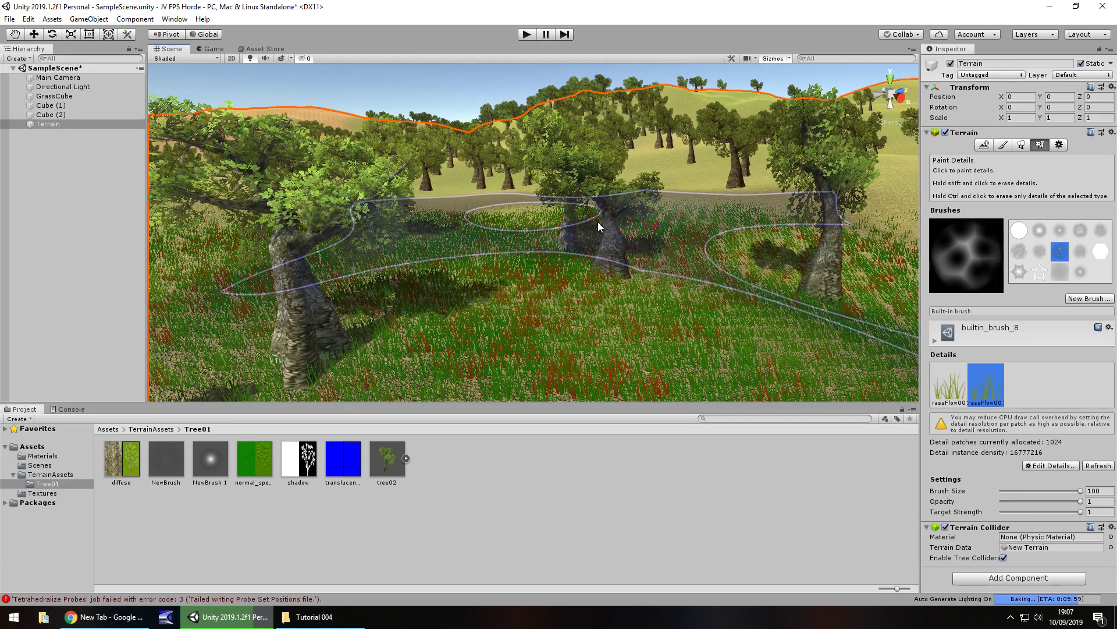
scroll(596, 238, "down", 8)
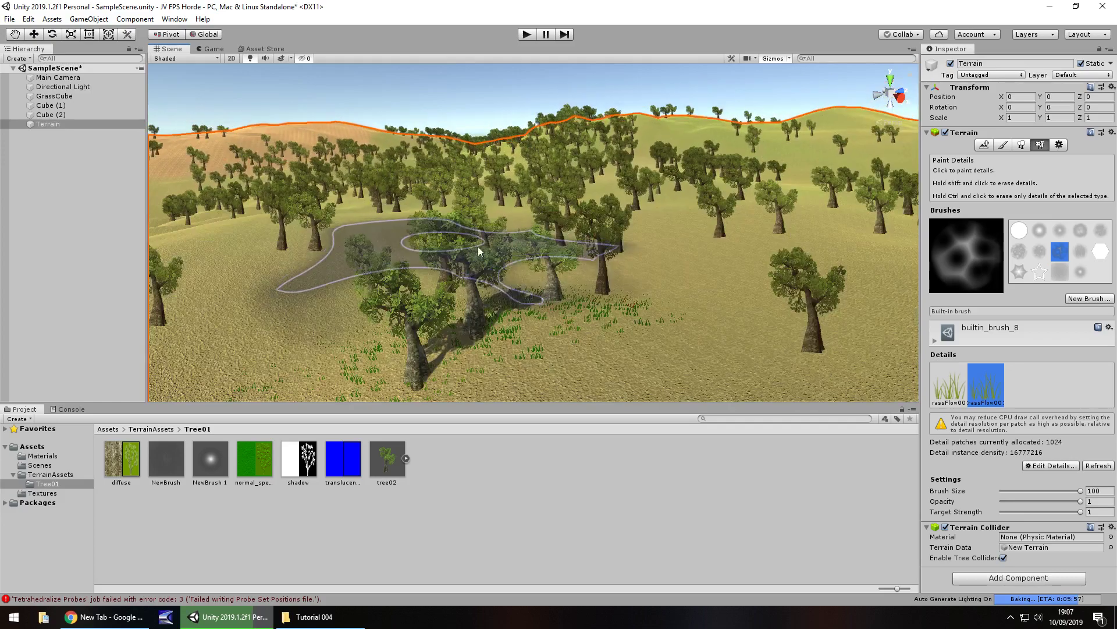
scroll(533, 256, "down", 3)
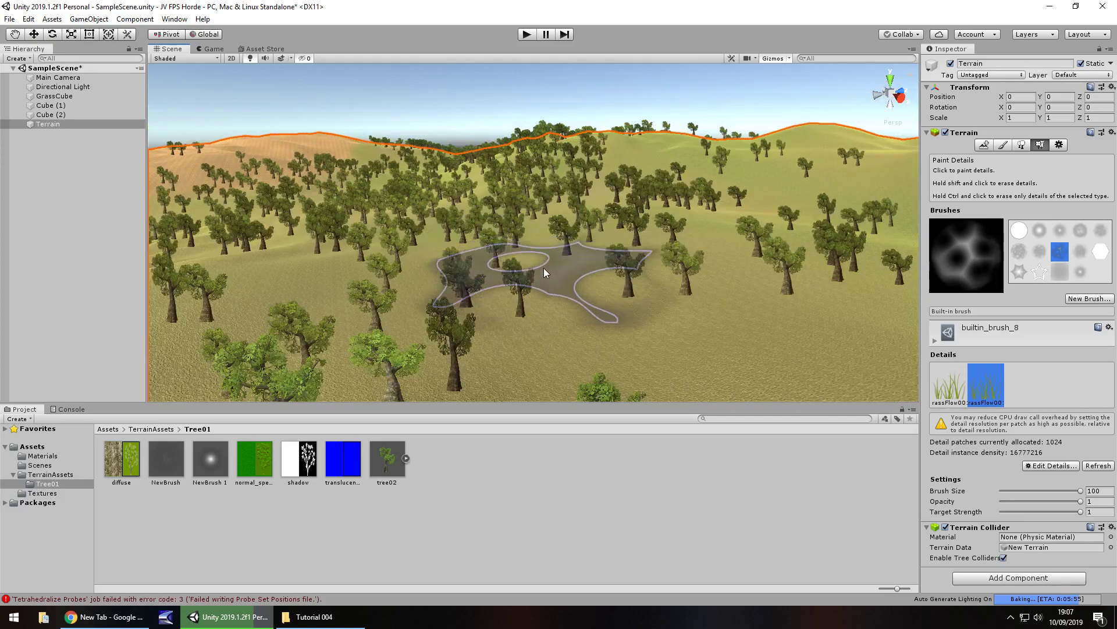
scroll(545, 273, "up", 6)
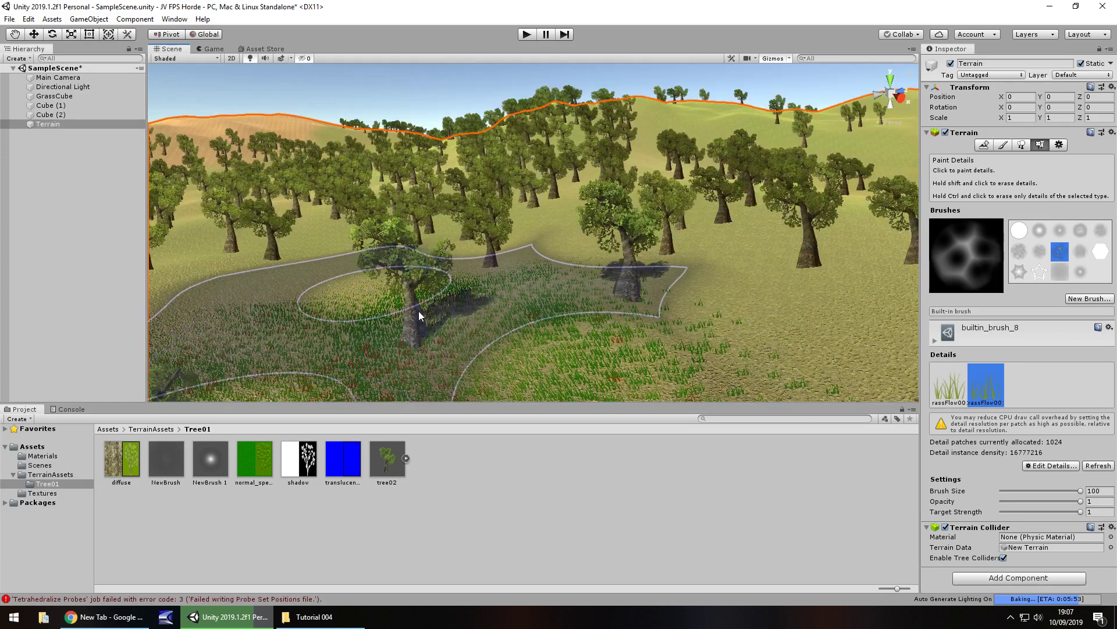
- Open TerrainAssets and start a new grass detail using the Shrub001 texture
left_click(66, 476)
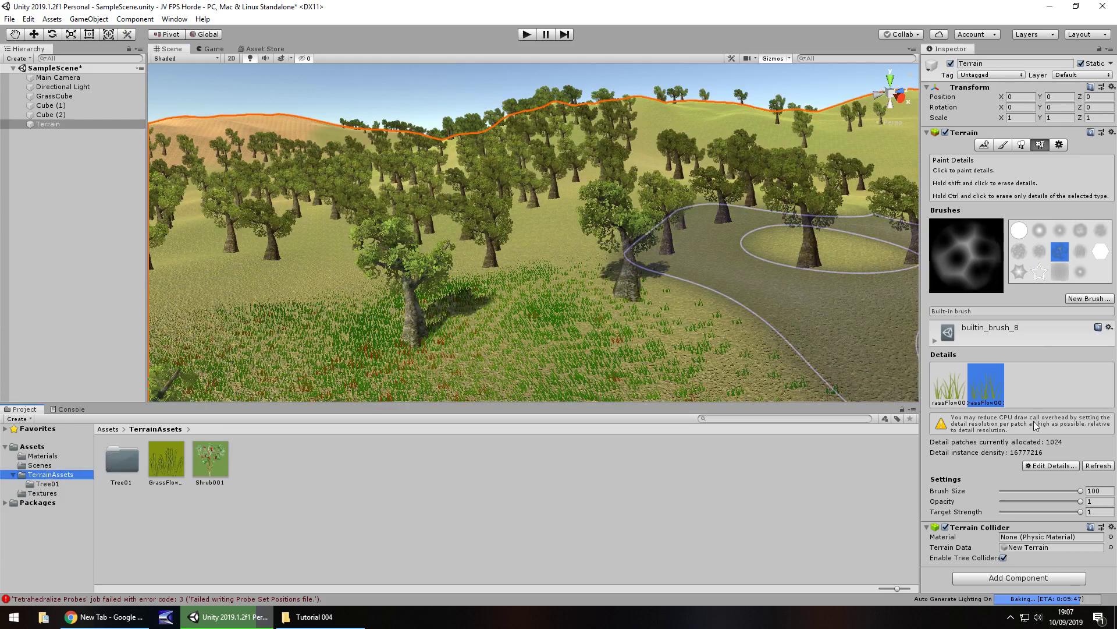
left_click(1053, 466)
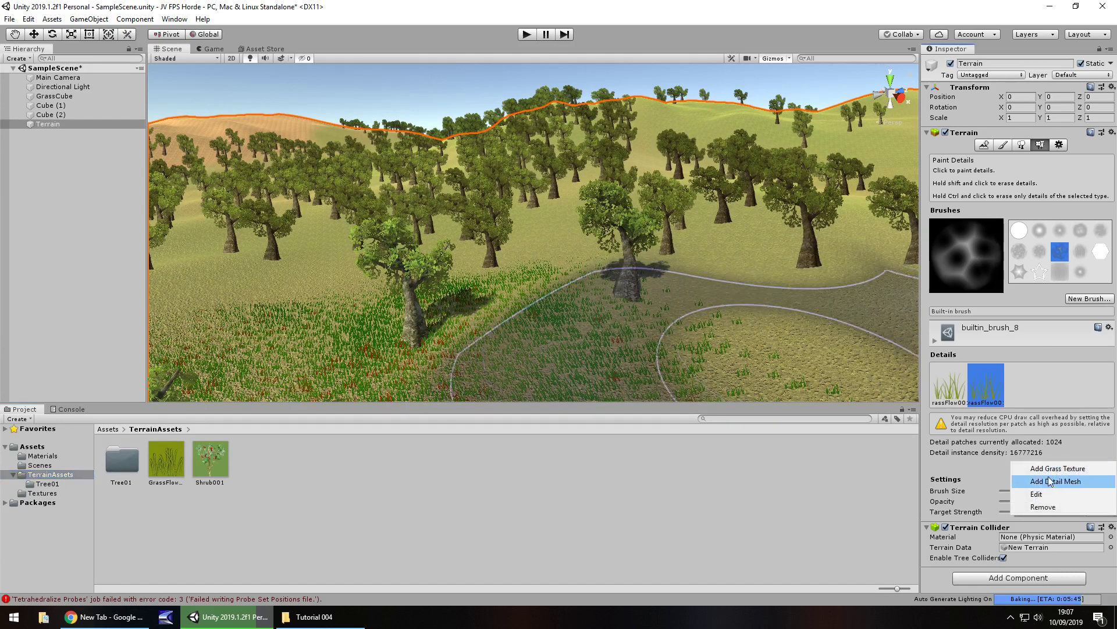
left_click(1053, 469)
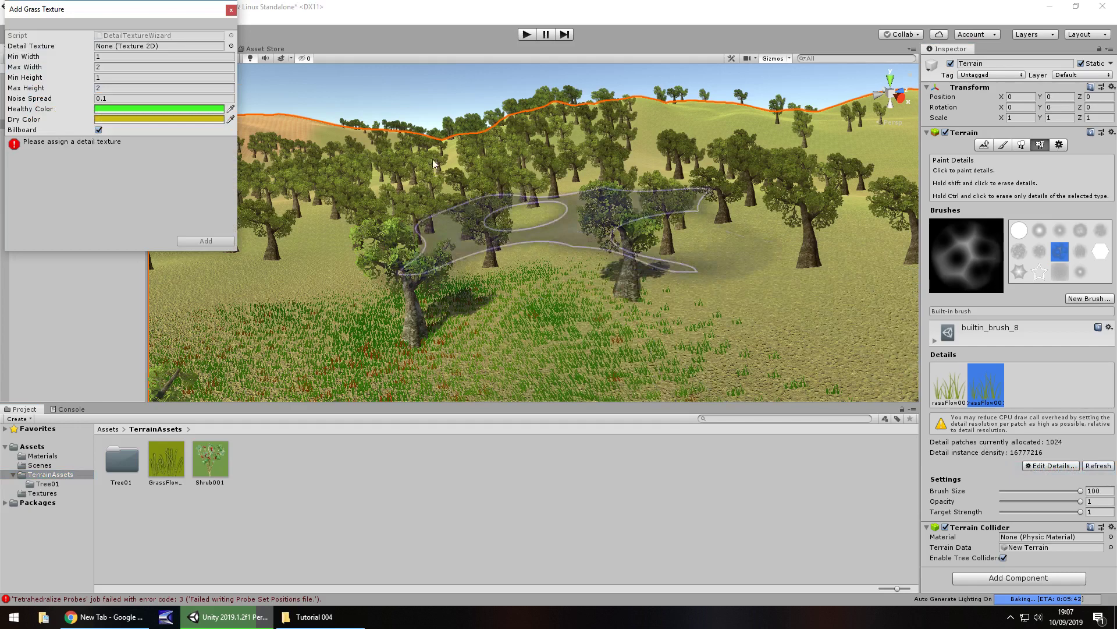
left_click(231, 47)
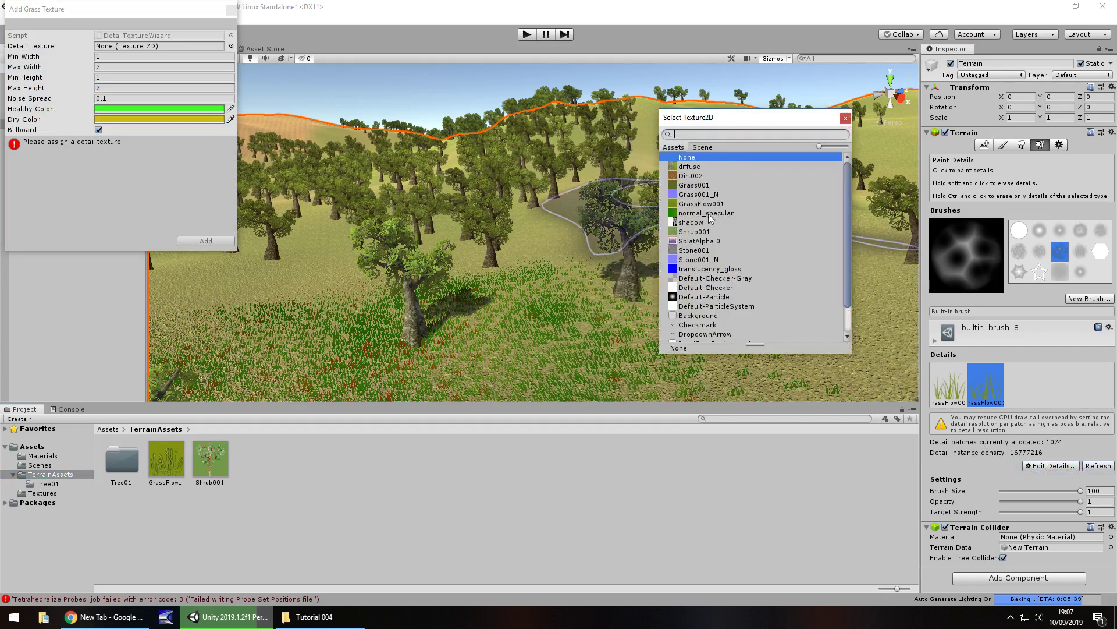
left_click(701, 233)
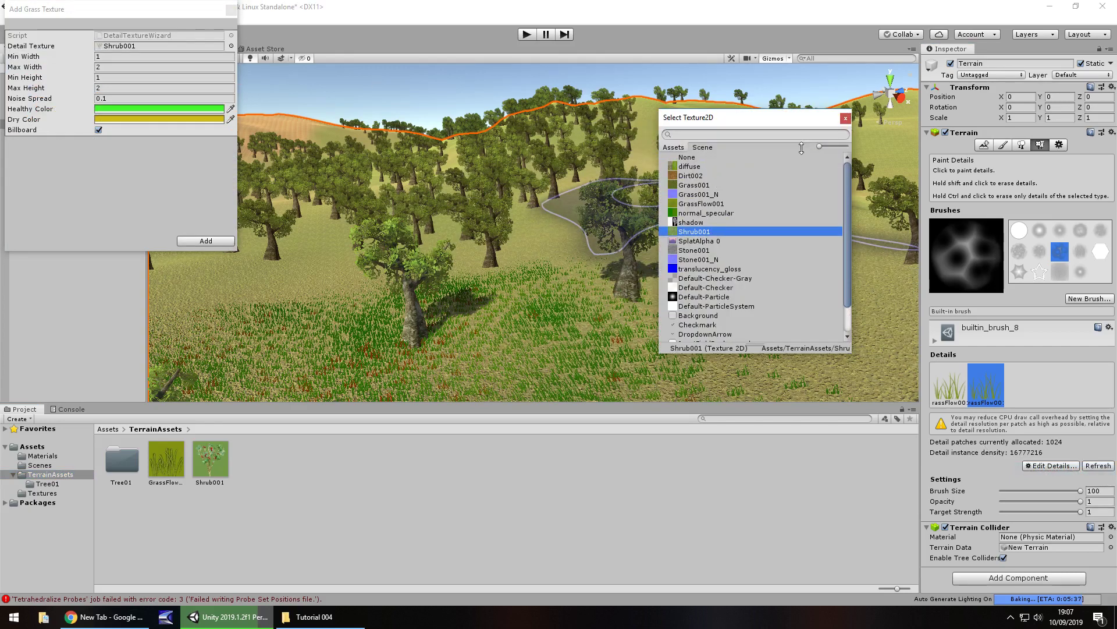
double_click(714, 232)
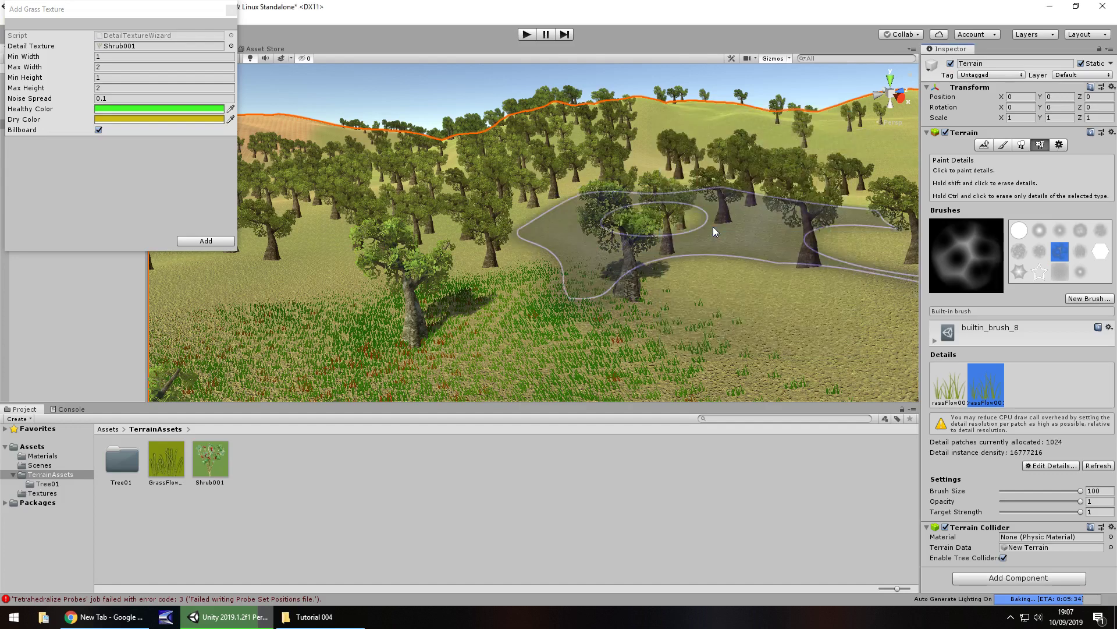
- Give Shrub001 a bright green healthy colour and white dry colour, add it, and select it
left_click(205, 111)
left_click(190, 110)
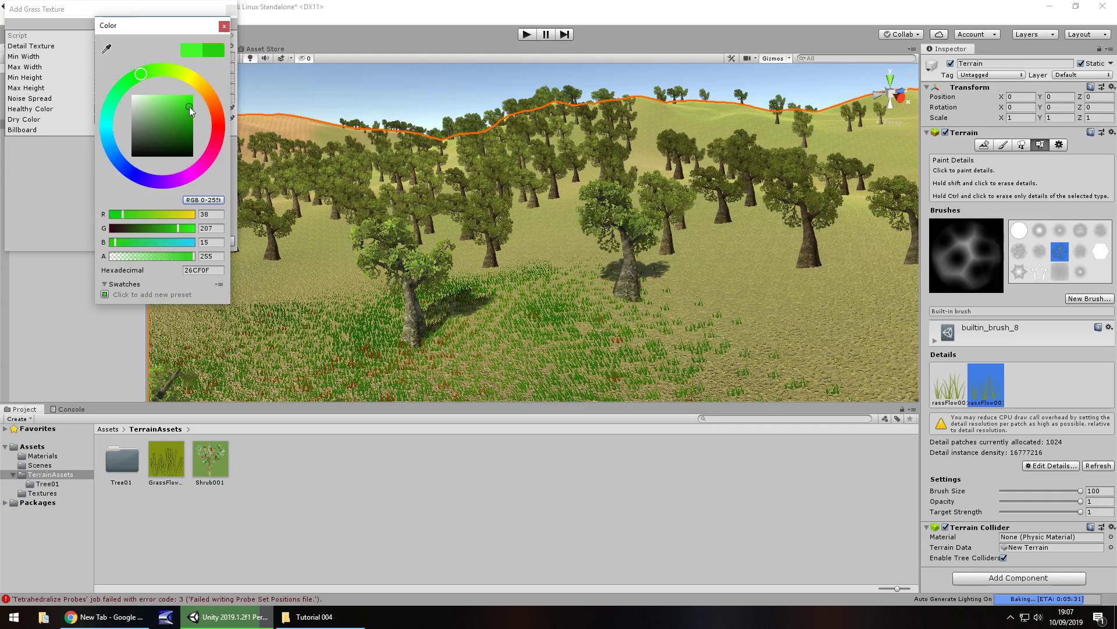
left_click(224, 27)
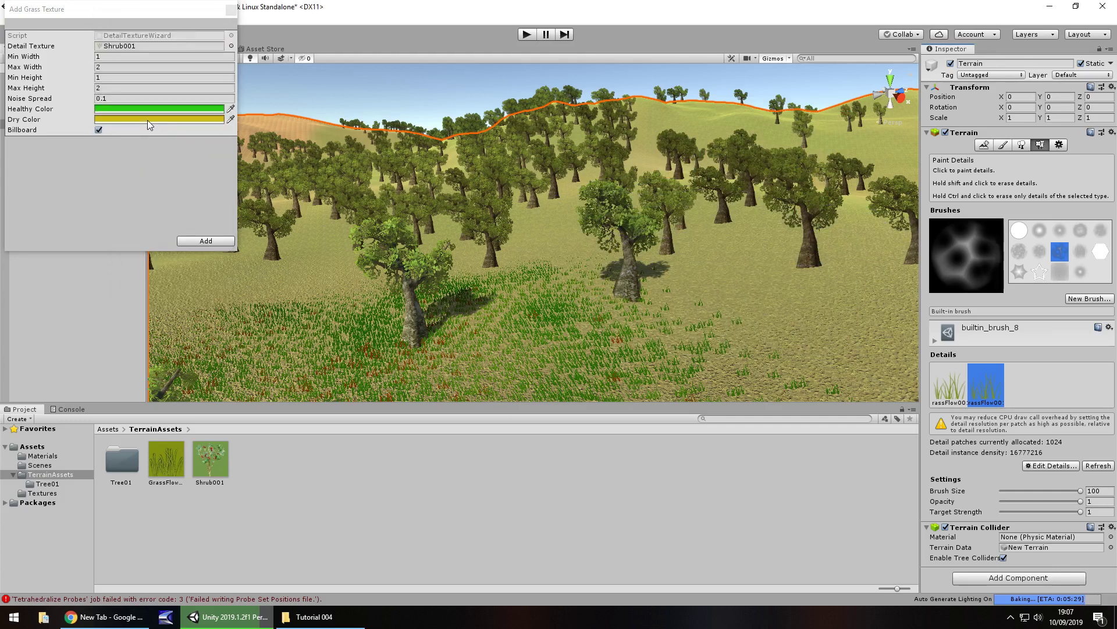
left_click(147, 120)
left_click(149, 71)
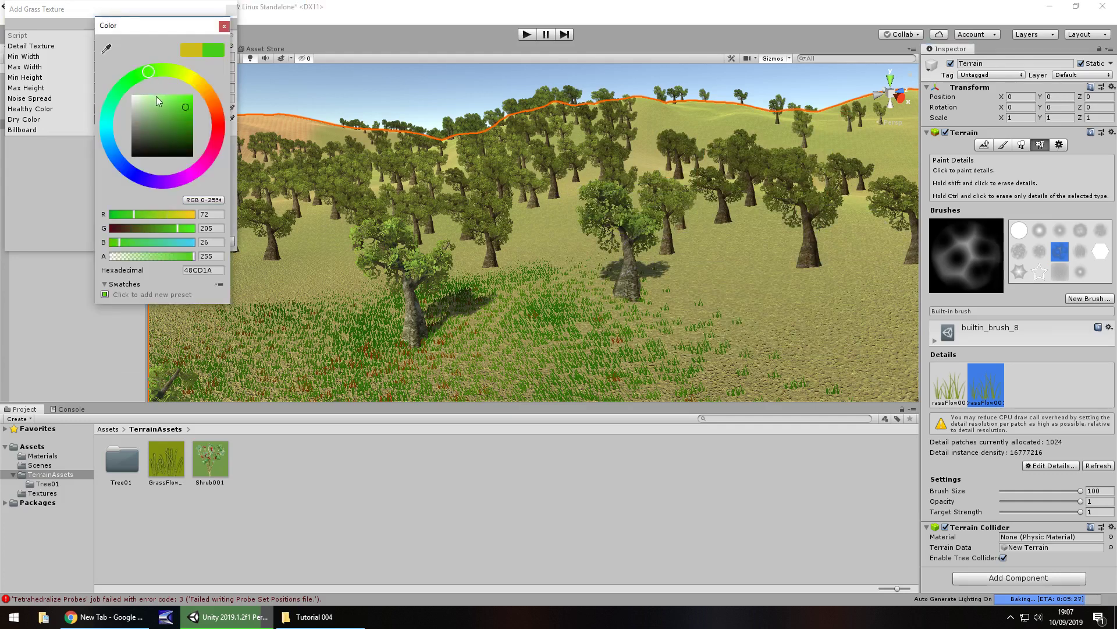
left_click_drag(157, 101, 129, 93)
left_click(224, 27)
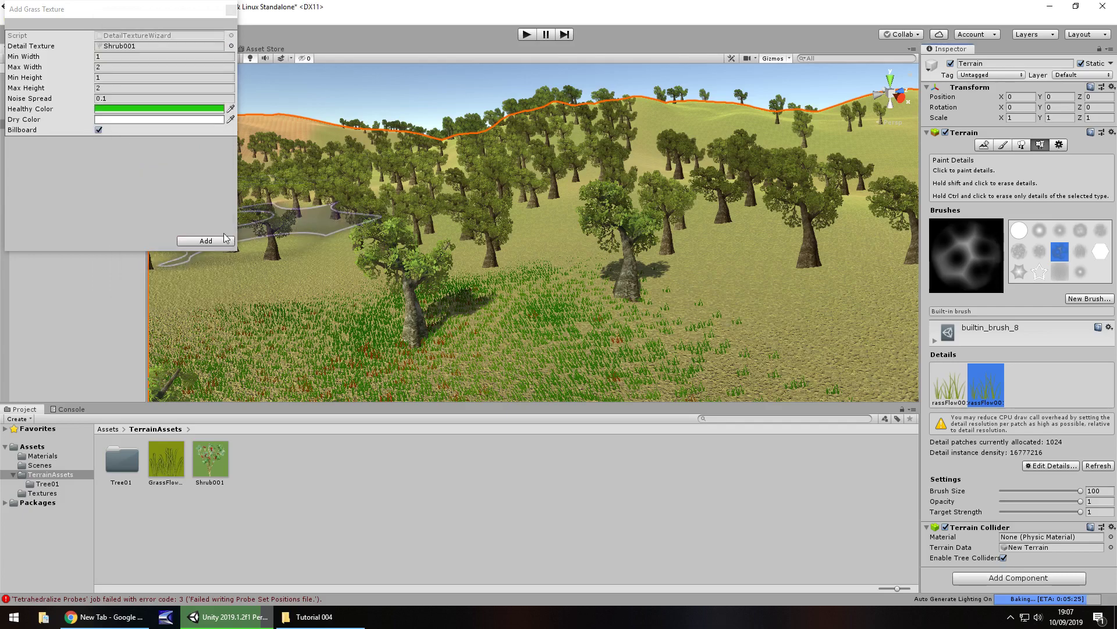
left_click(209, 239)
left_click(1019, 388)
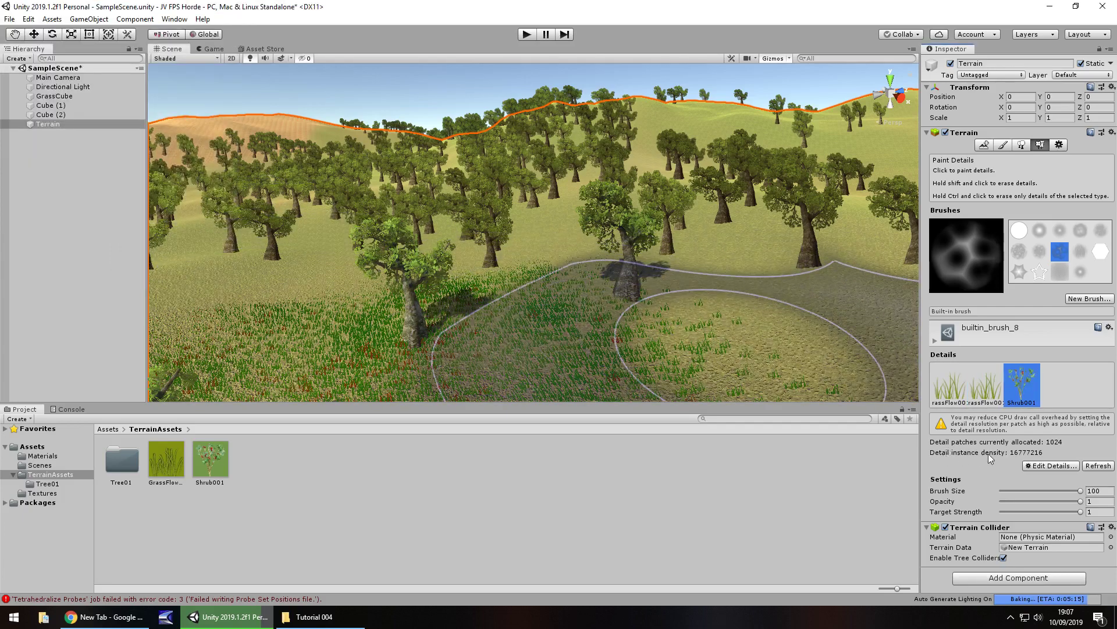
- Shrink the Shrub001 brush to size 78.2, zoom in over the terrain, and preview the Game view
mouse_move(1081, 492)
left_mouse_down()
mouse_move(1067, 493)
mouse_move(1073, 517)
mouse_move(1056, 520)
left_mouse_up()
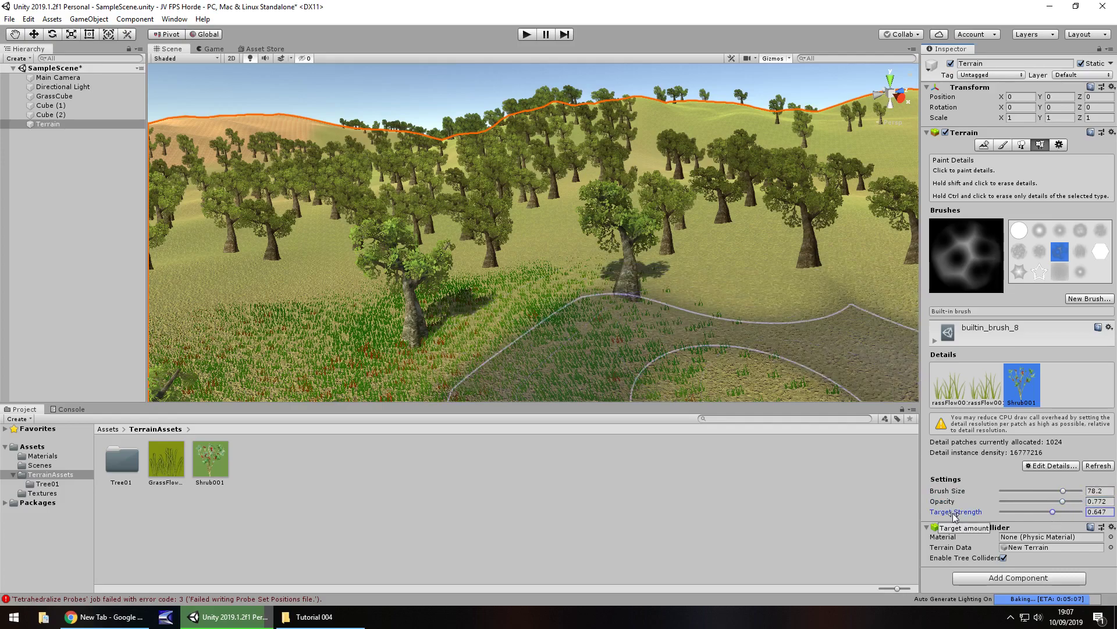
right_click_drag(357, 329, 484, 314, "alt")
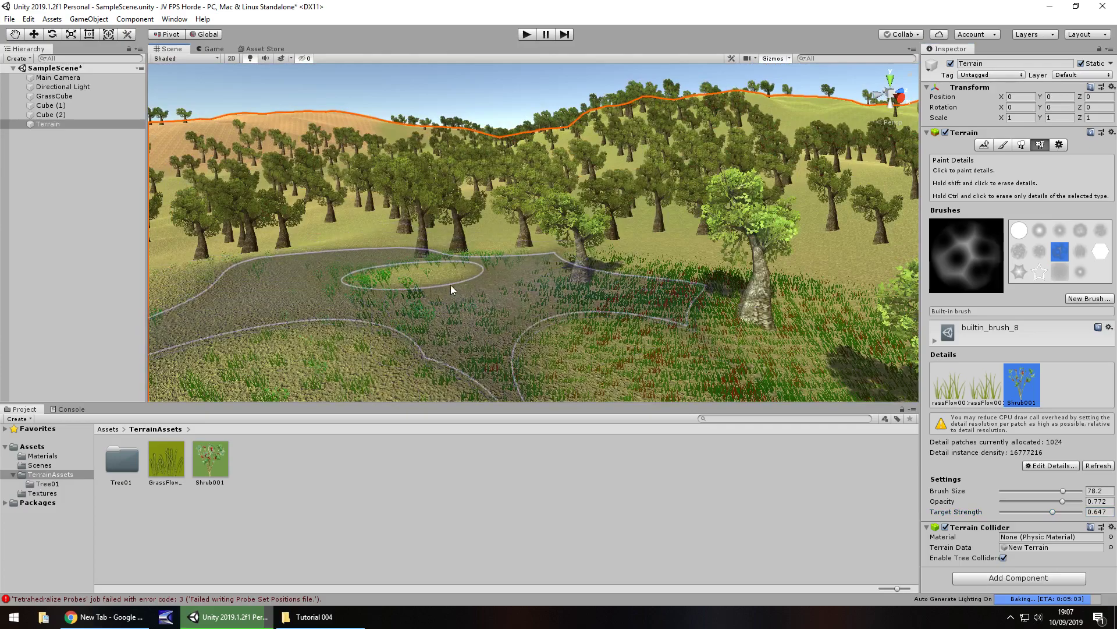
scroll(451, 282, "up", 5)
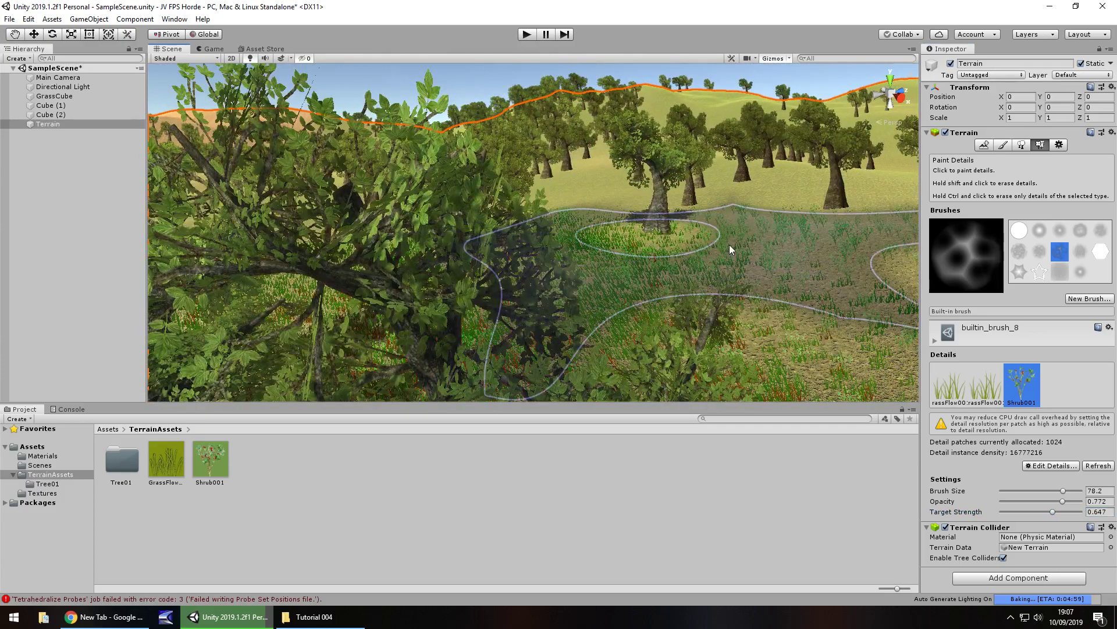
left_click(213, 48)
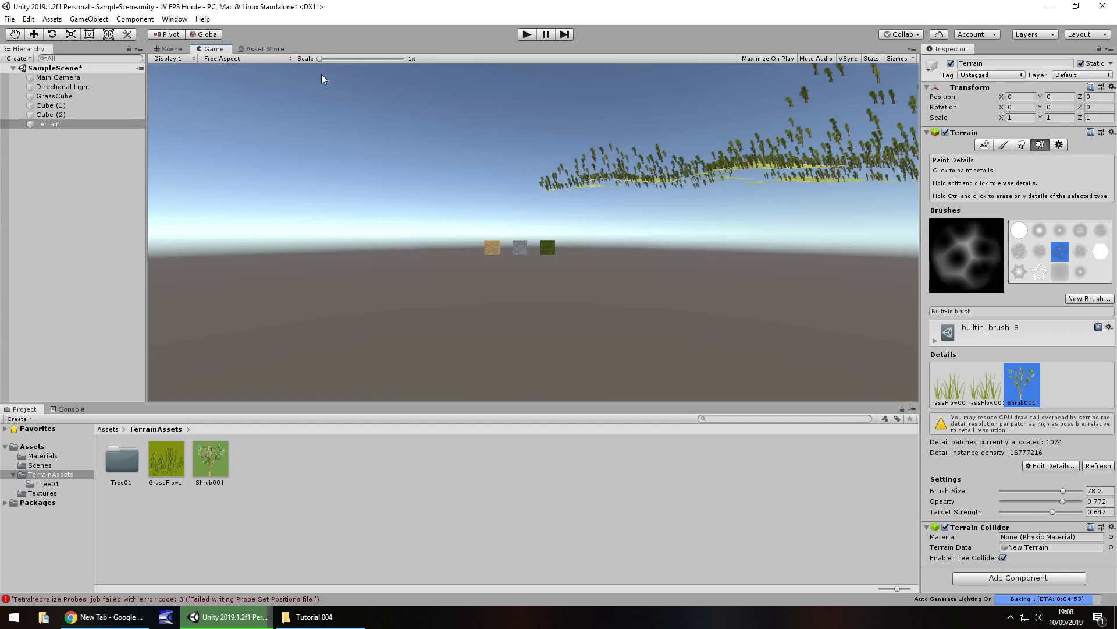
- Back in the Scene view, select the Main Camera and bring the view in among the trees
left_click(170, 49)
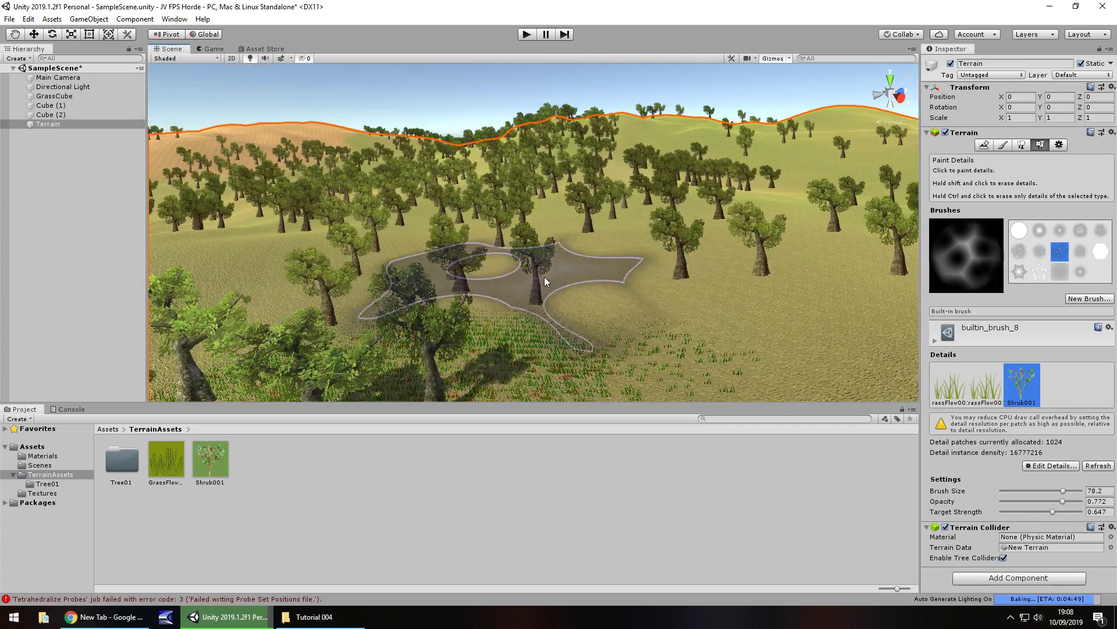
scroll(510, 320, "up", 10)
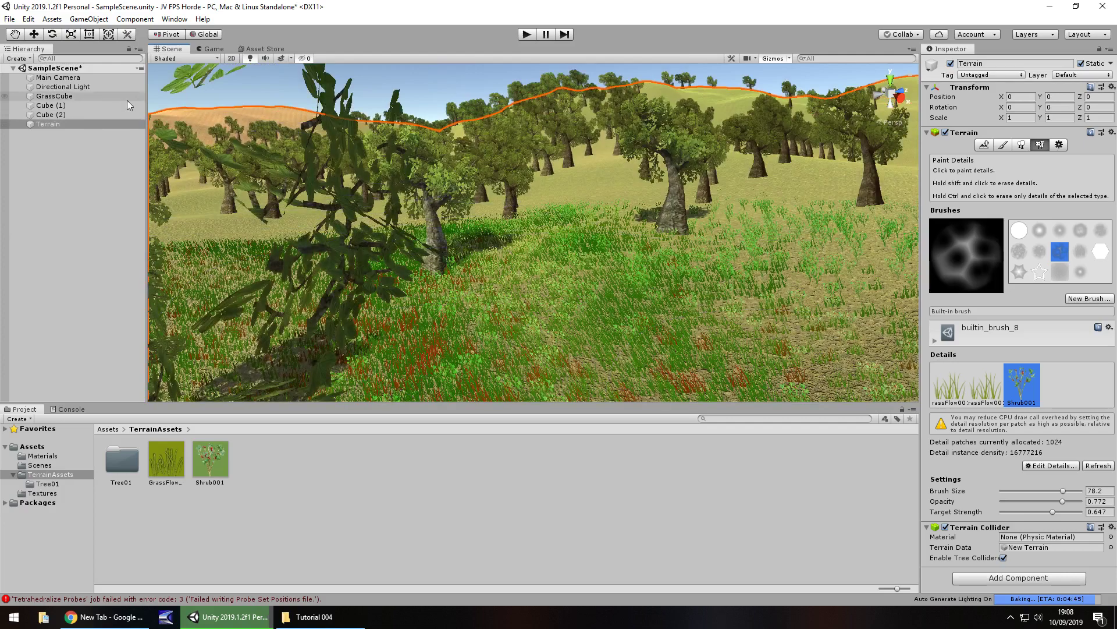
left_click(64, 78)
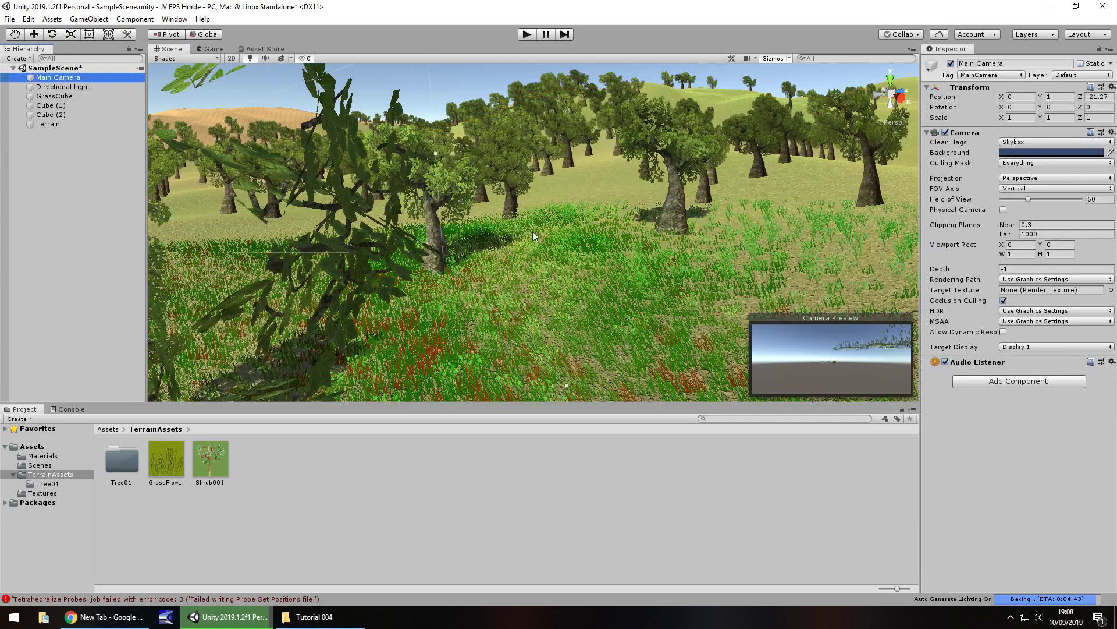
right_click_drag(533, 233, 452, 194)
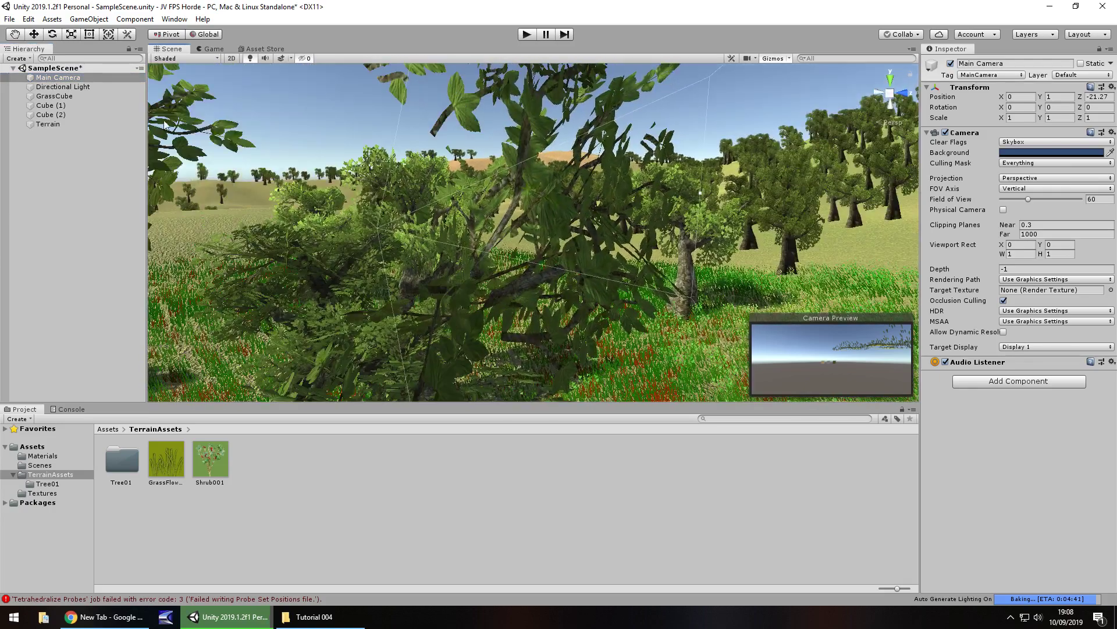
- Move the Main Camera into the grassy tree area at position 678.49, 123.6, 472.3
left_click(34, 33)
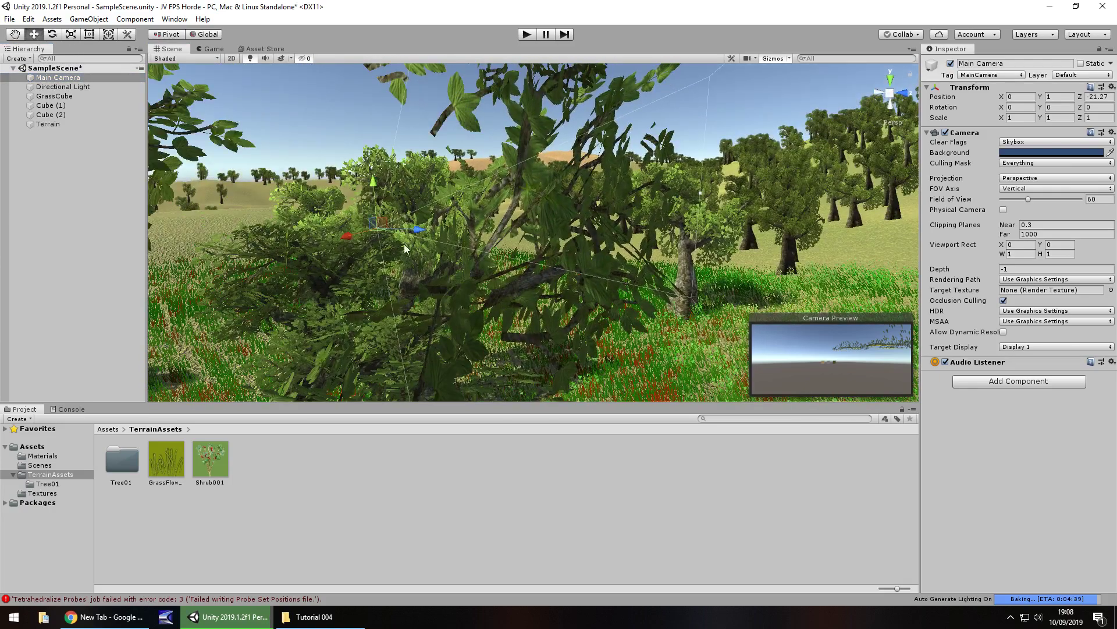
left_click_drag(416, 229, 653, 247)
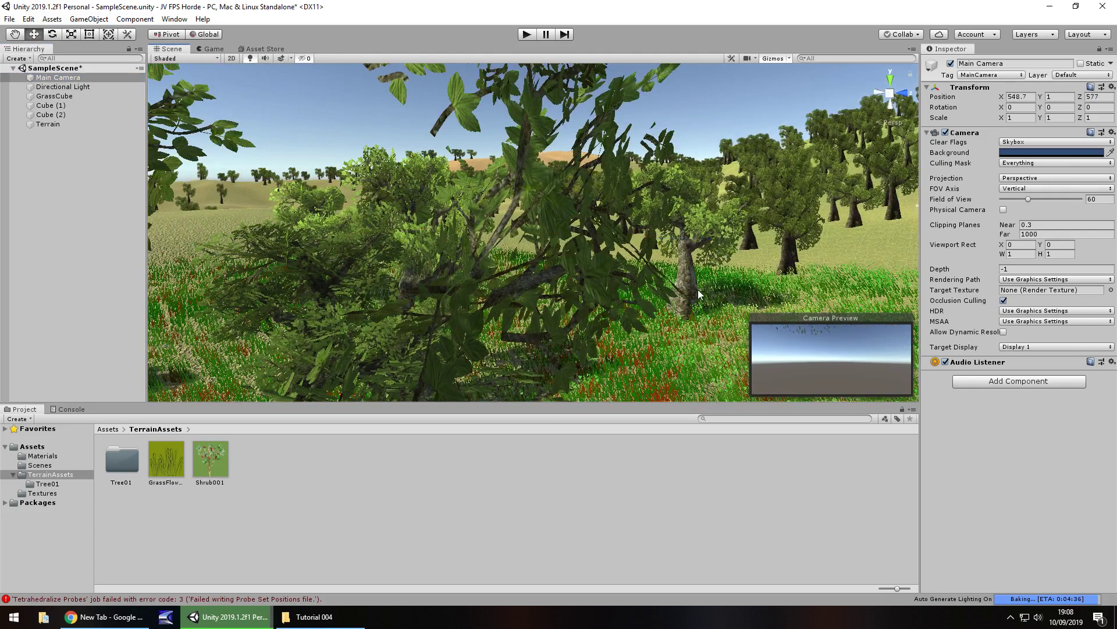
left_click_drag(717, 288, 722, 285, "alt")
left_click_drag(622, 230, 599, 89)
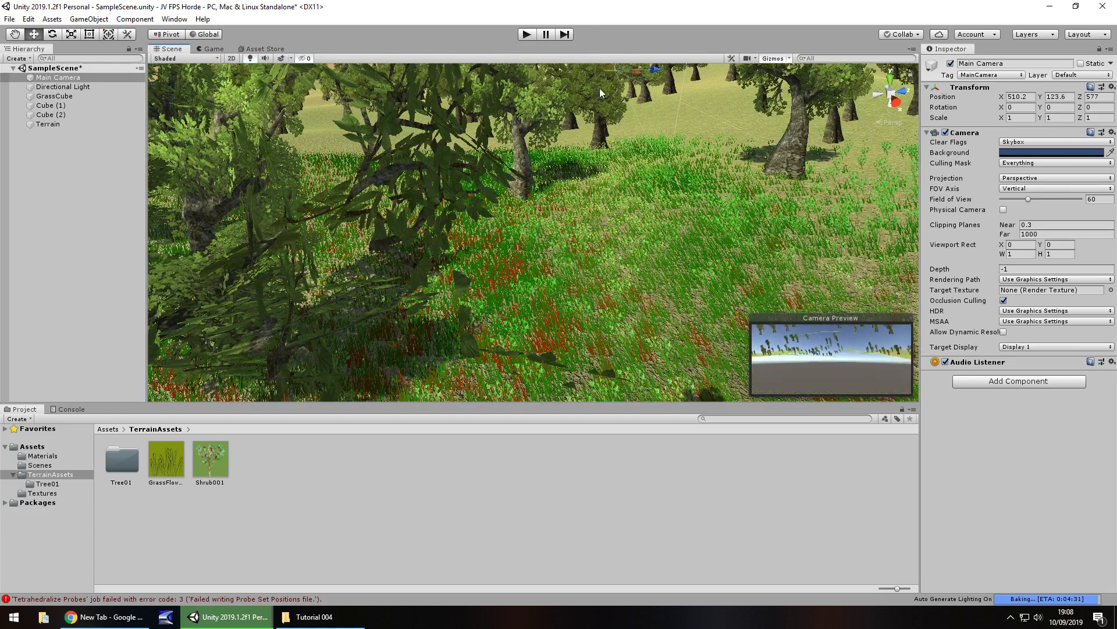
left_click_drag(629, 152, 682, 175, "alt")
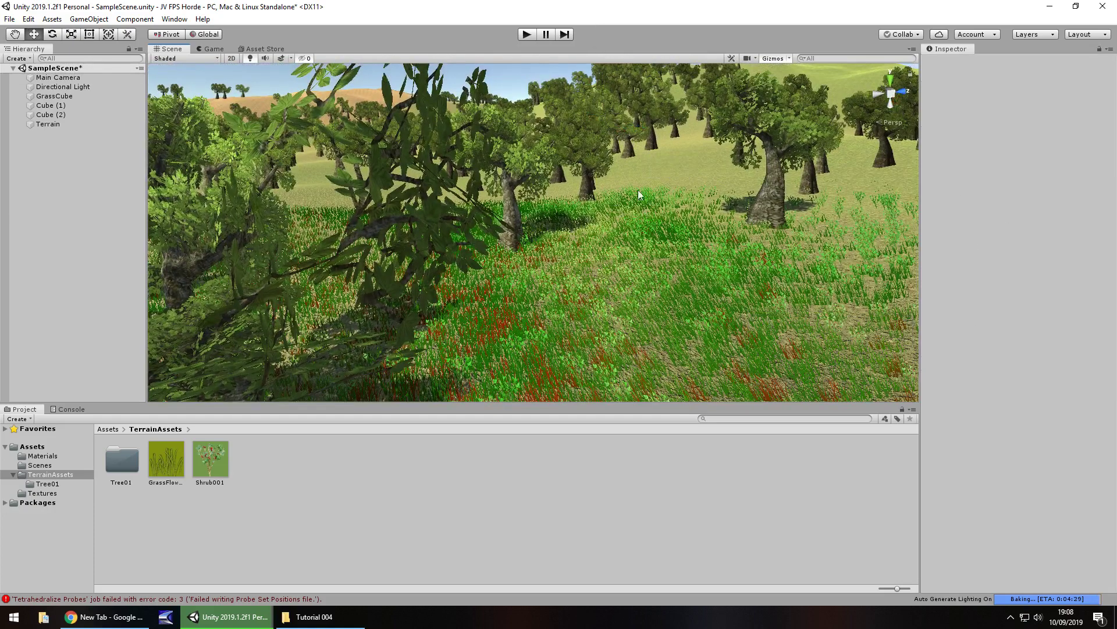
left_click(61, 76)
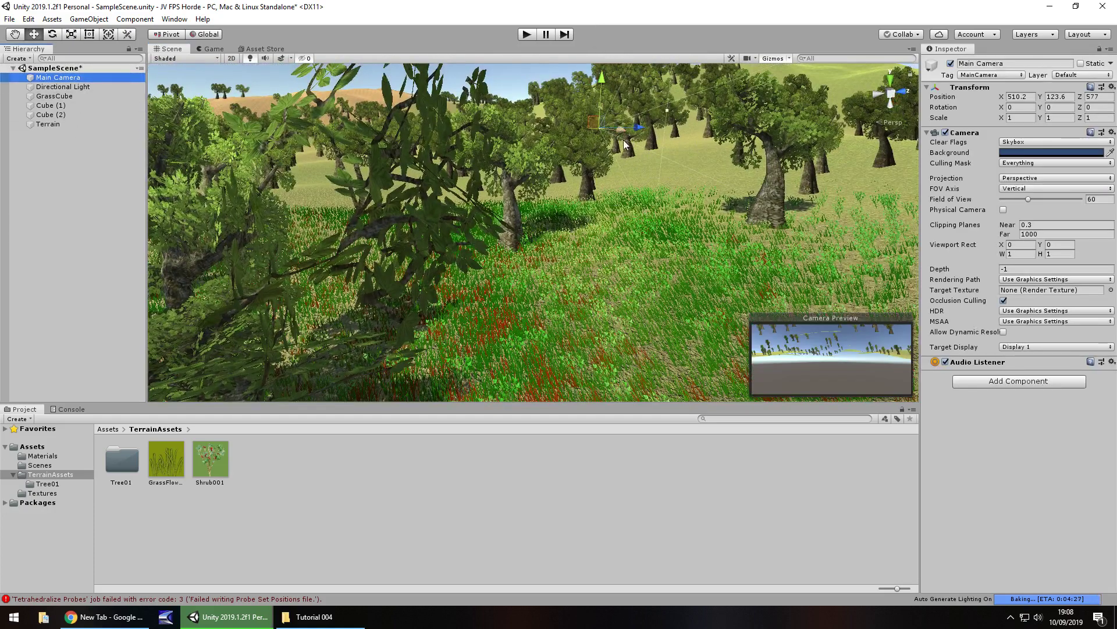
left_click_drag(624, 139, 444, 183)
middle_click_drag(408, 208, 555, 231)
left_click_drag(560, 232, 746, 281)
left_click(527, 35)
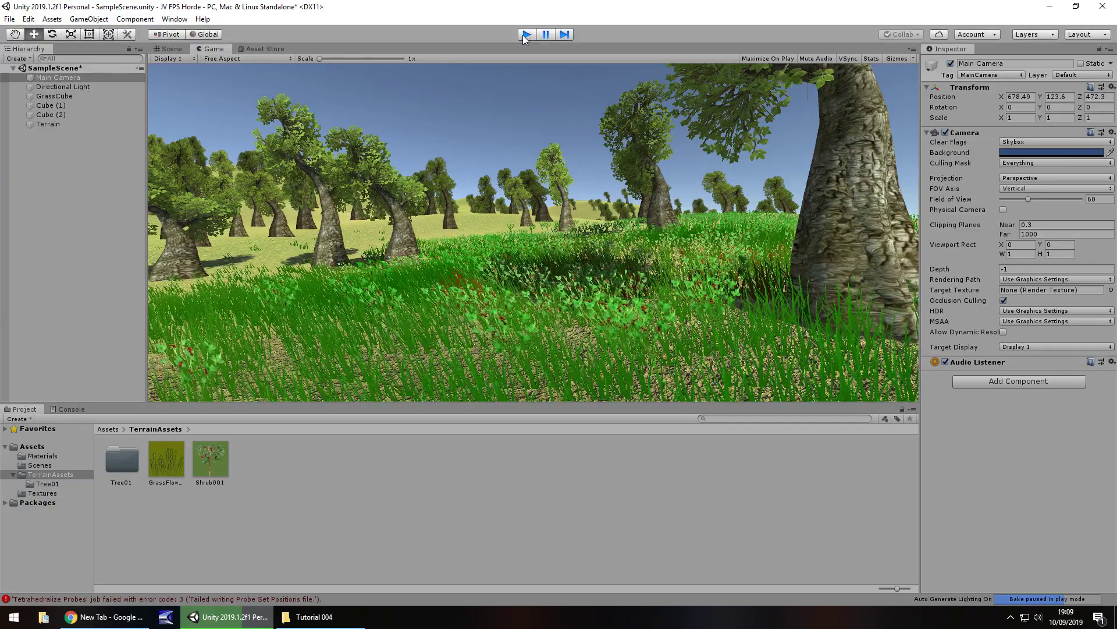
left_click(526, 35)
- Zoom around the meadow in the Scene view and select the Terrain to show its settings in the Inspector
scroll(582, 337, "down", 8)
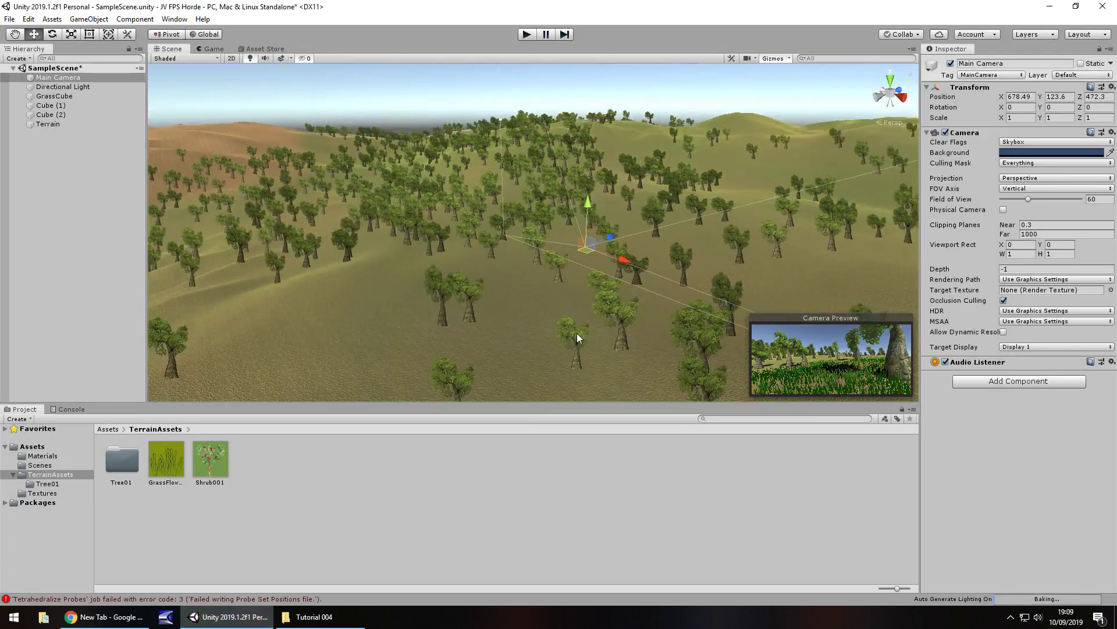
scroll(507, 308, "up", 10)
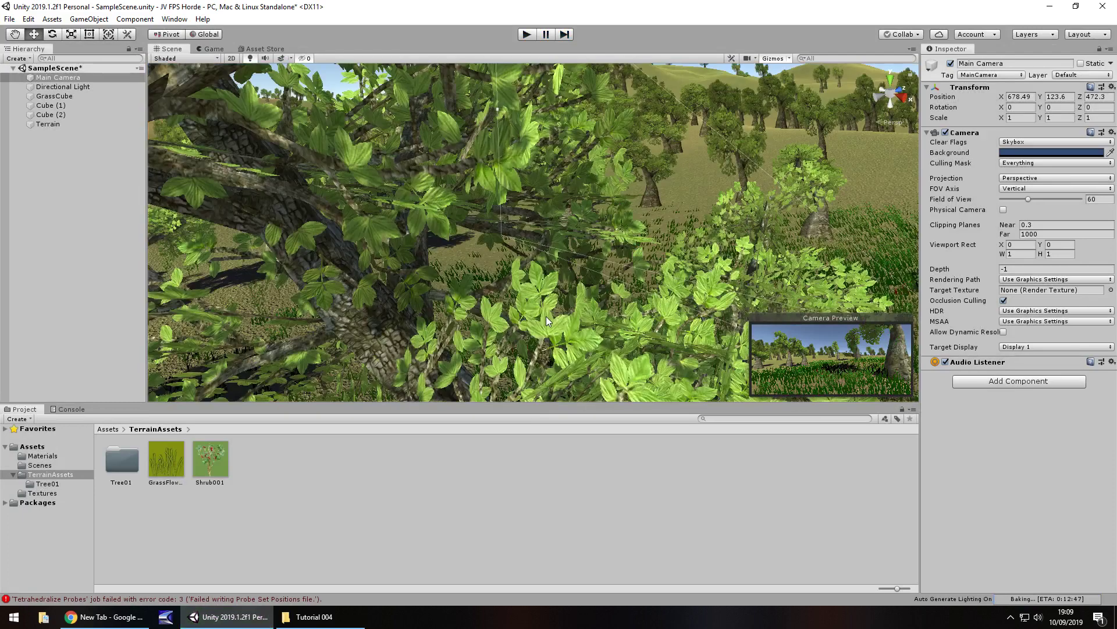
scroll(549, 240, "down", 6)
scroll(550, 241, "down", 3)
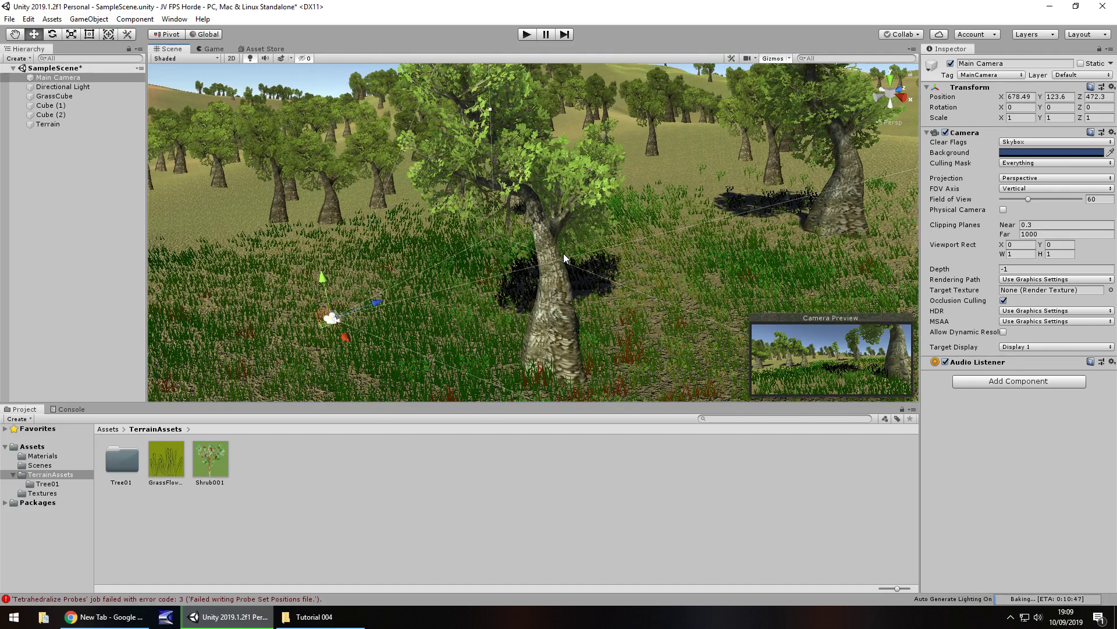
left_click(667, 261)
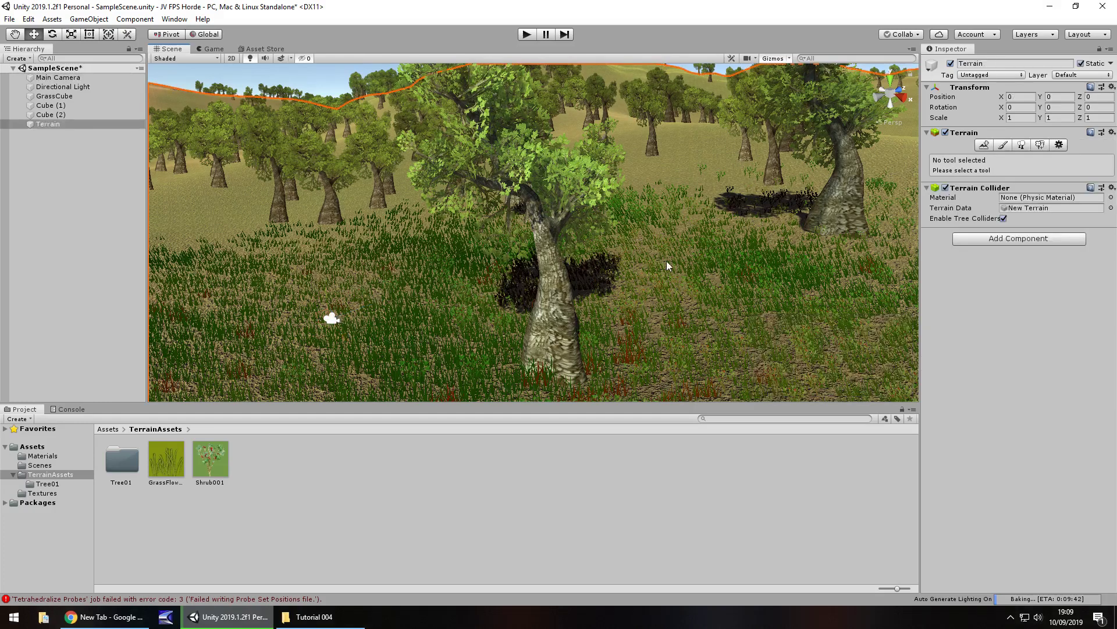